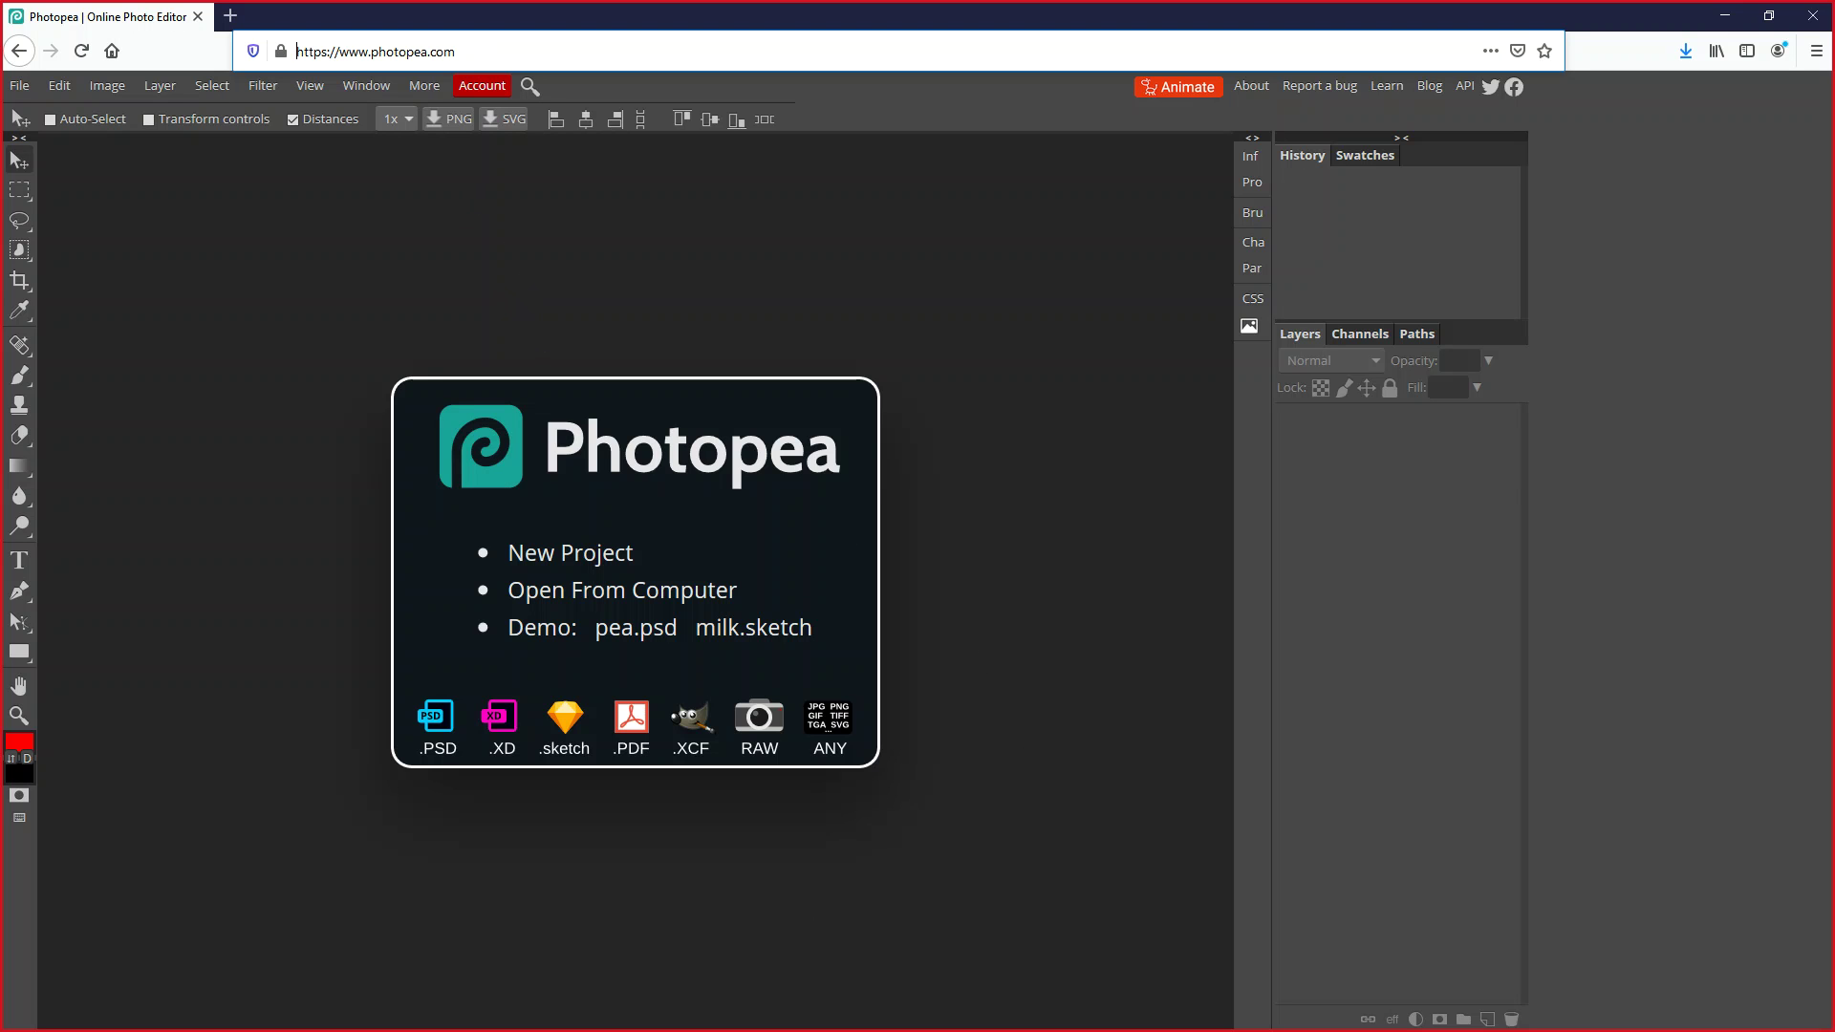
Switch to Photoshop and open the image 2016424103212.jpg
key(alt+Tab)
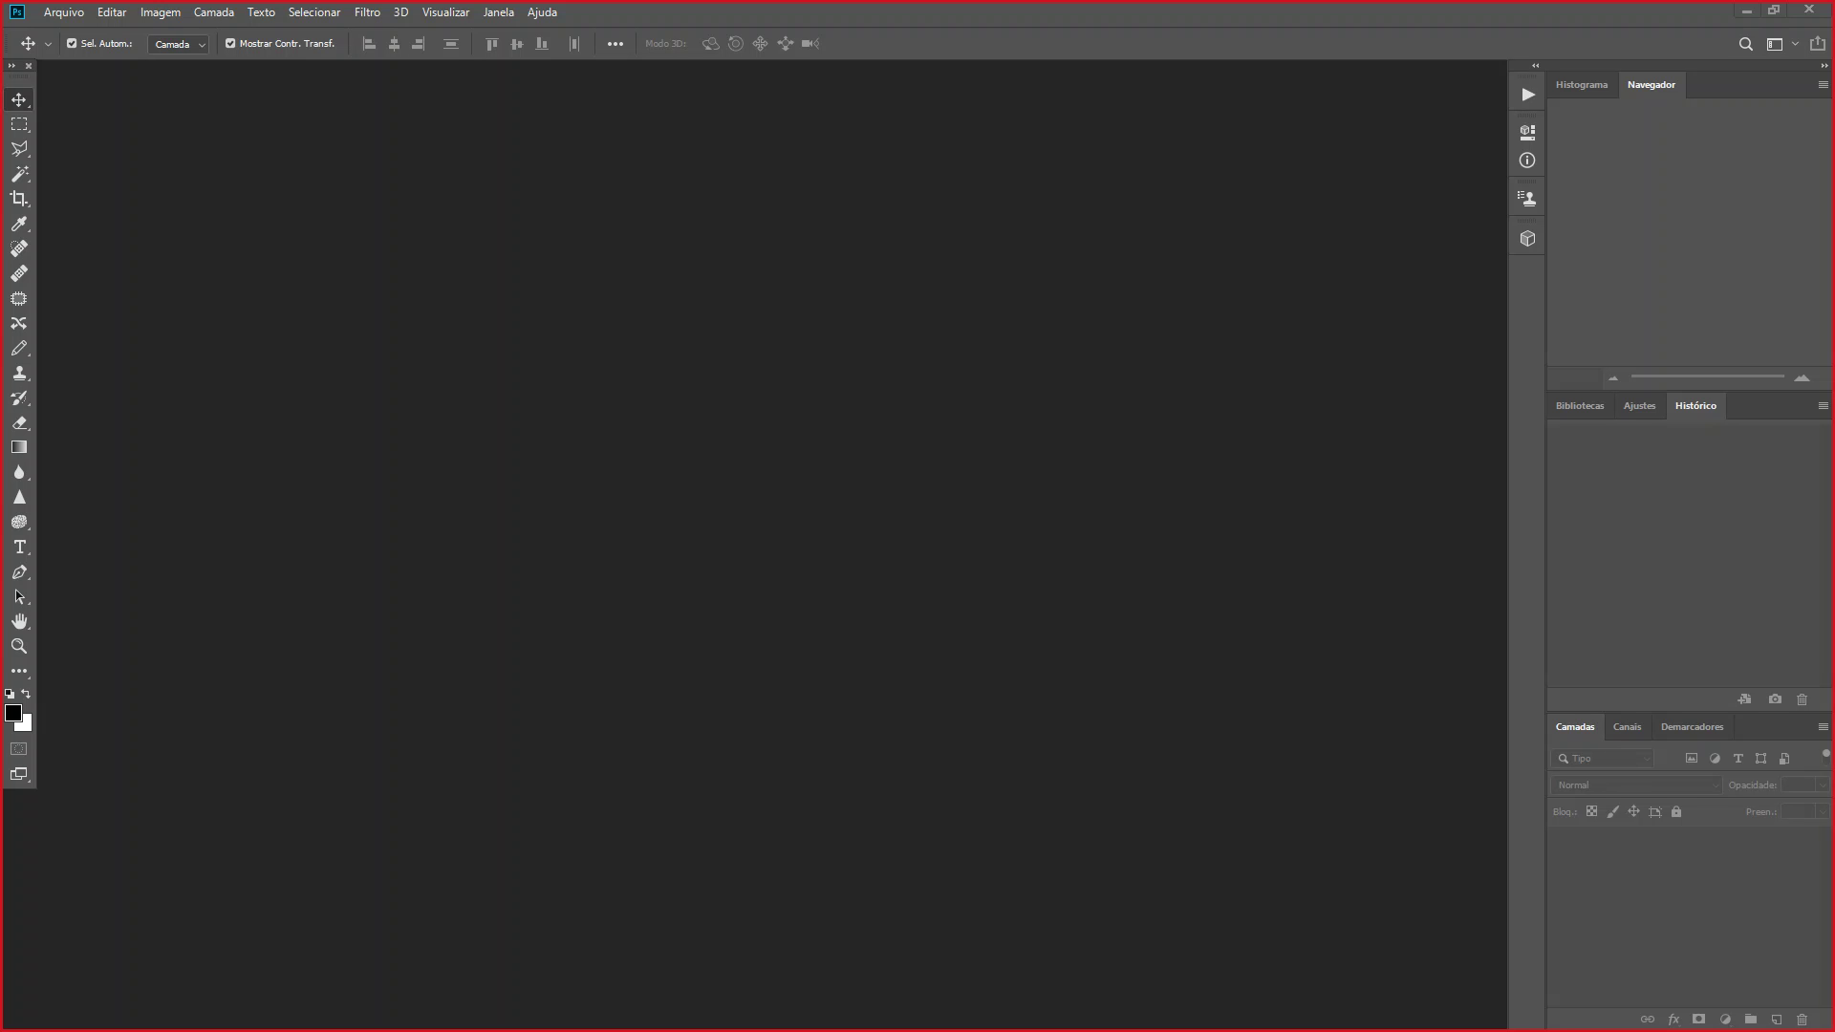
double_click(668, 732)
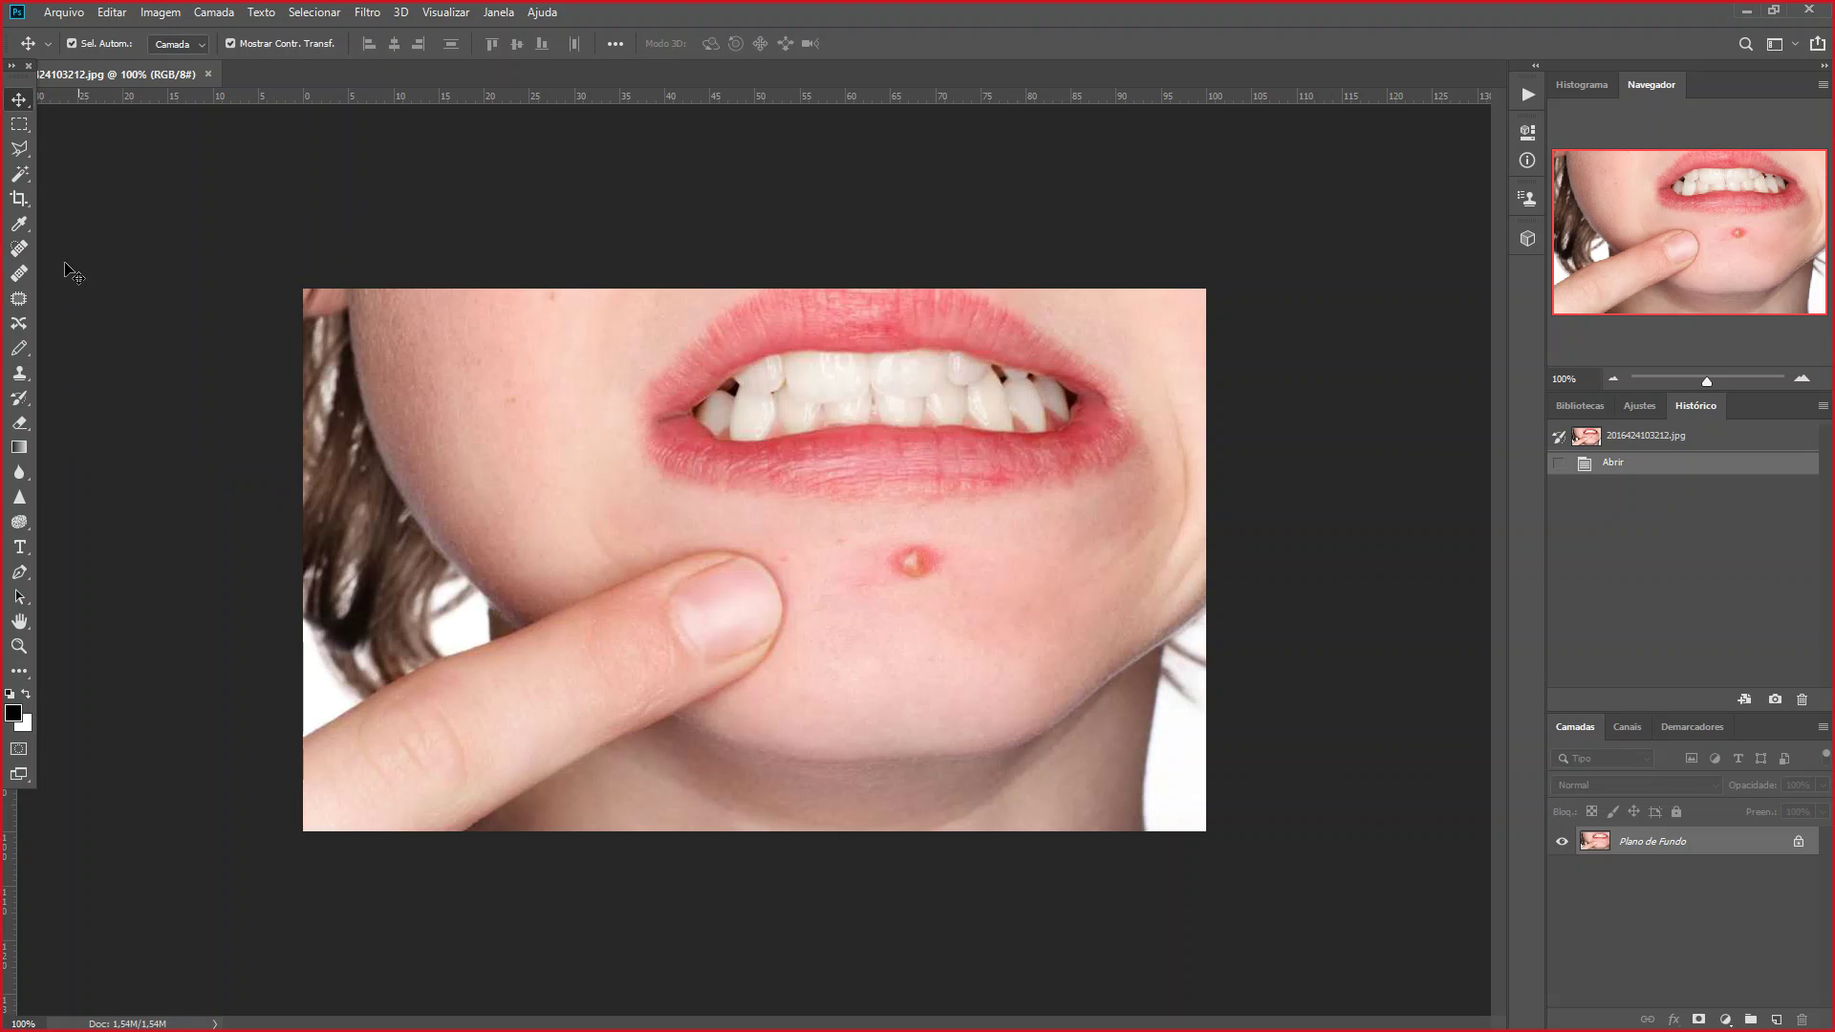
Activate the Spot Healing Brush and set its brush size to 61 px
click(23, 253)
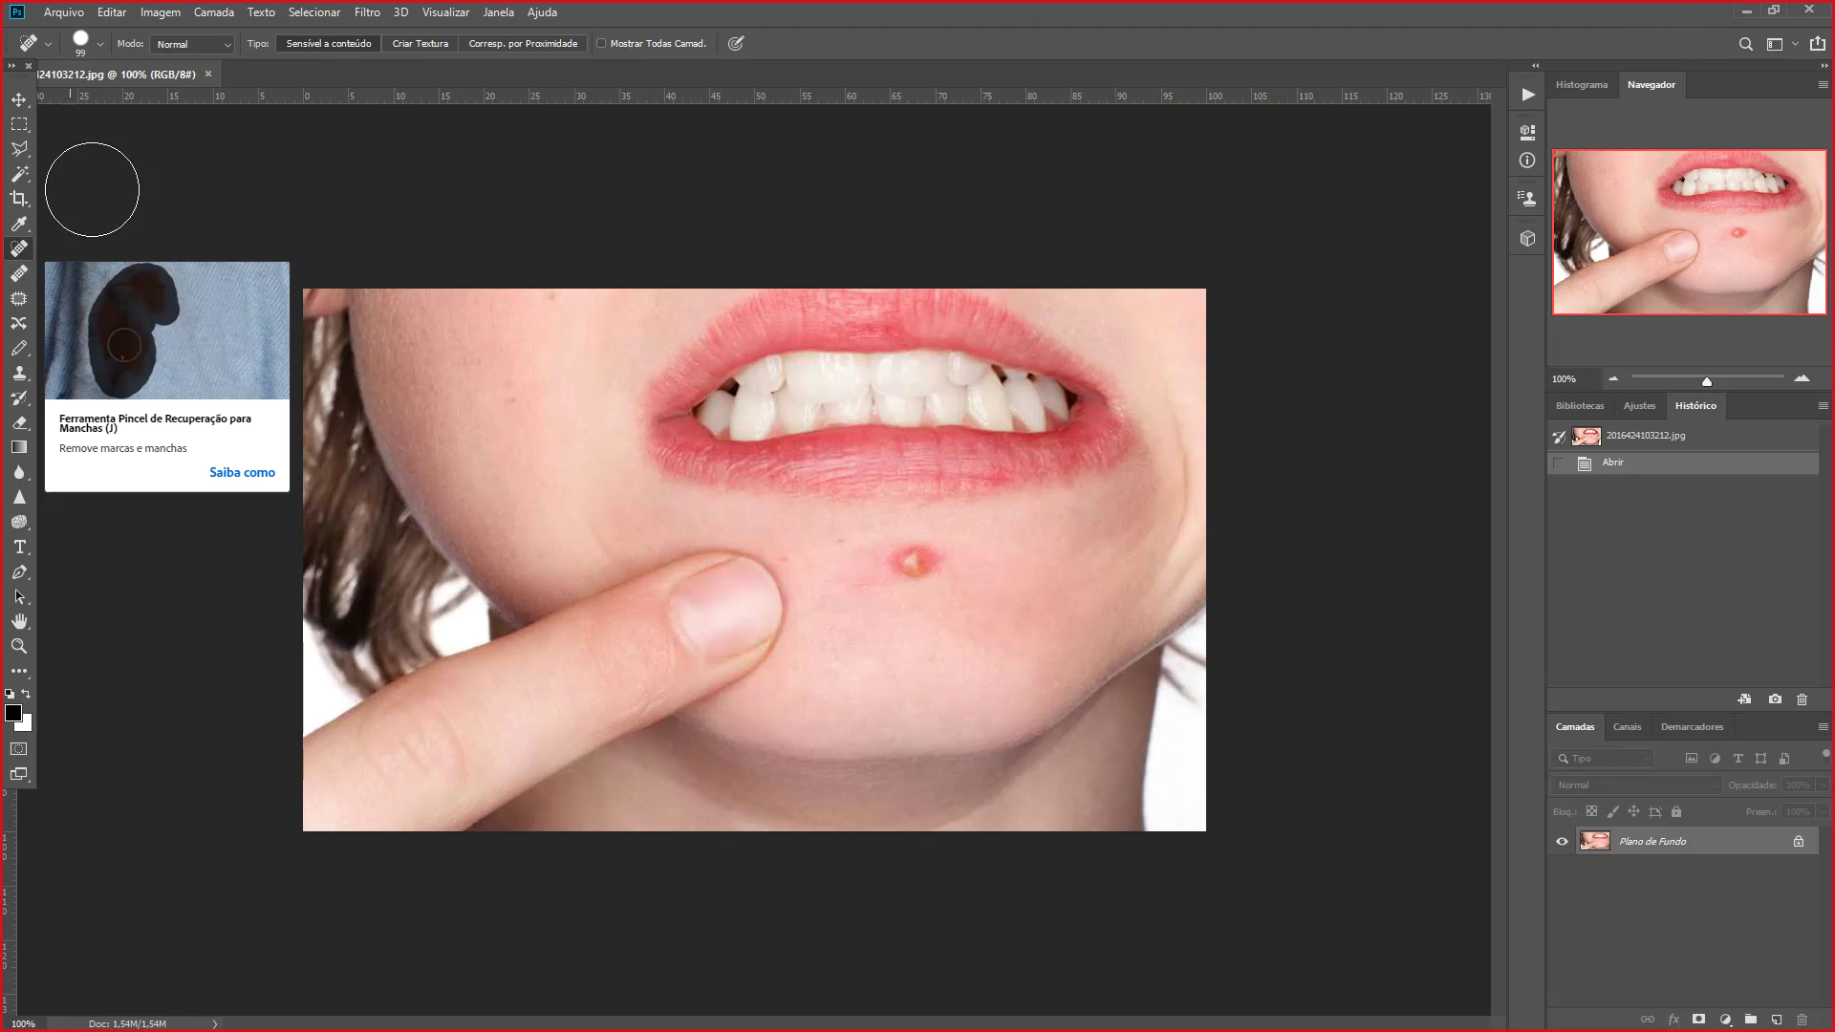
click(99, 44)
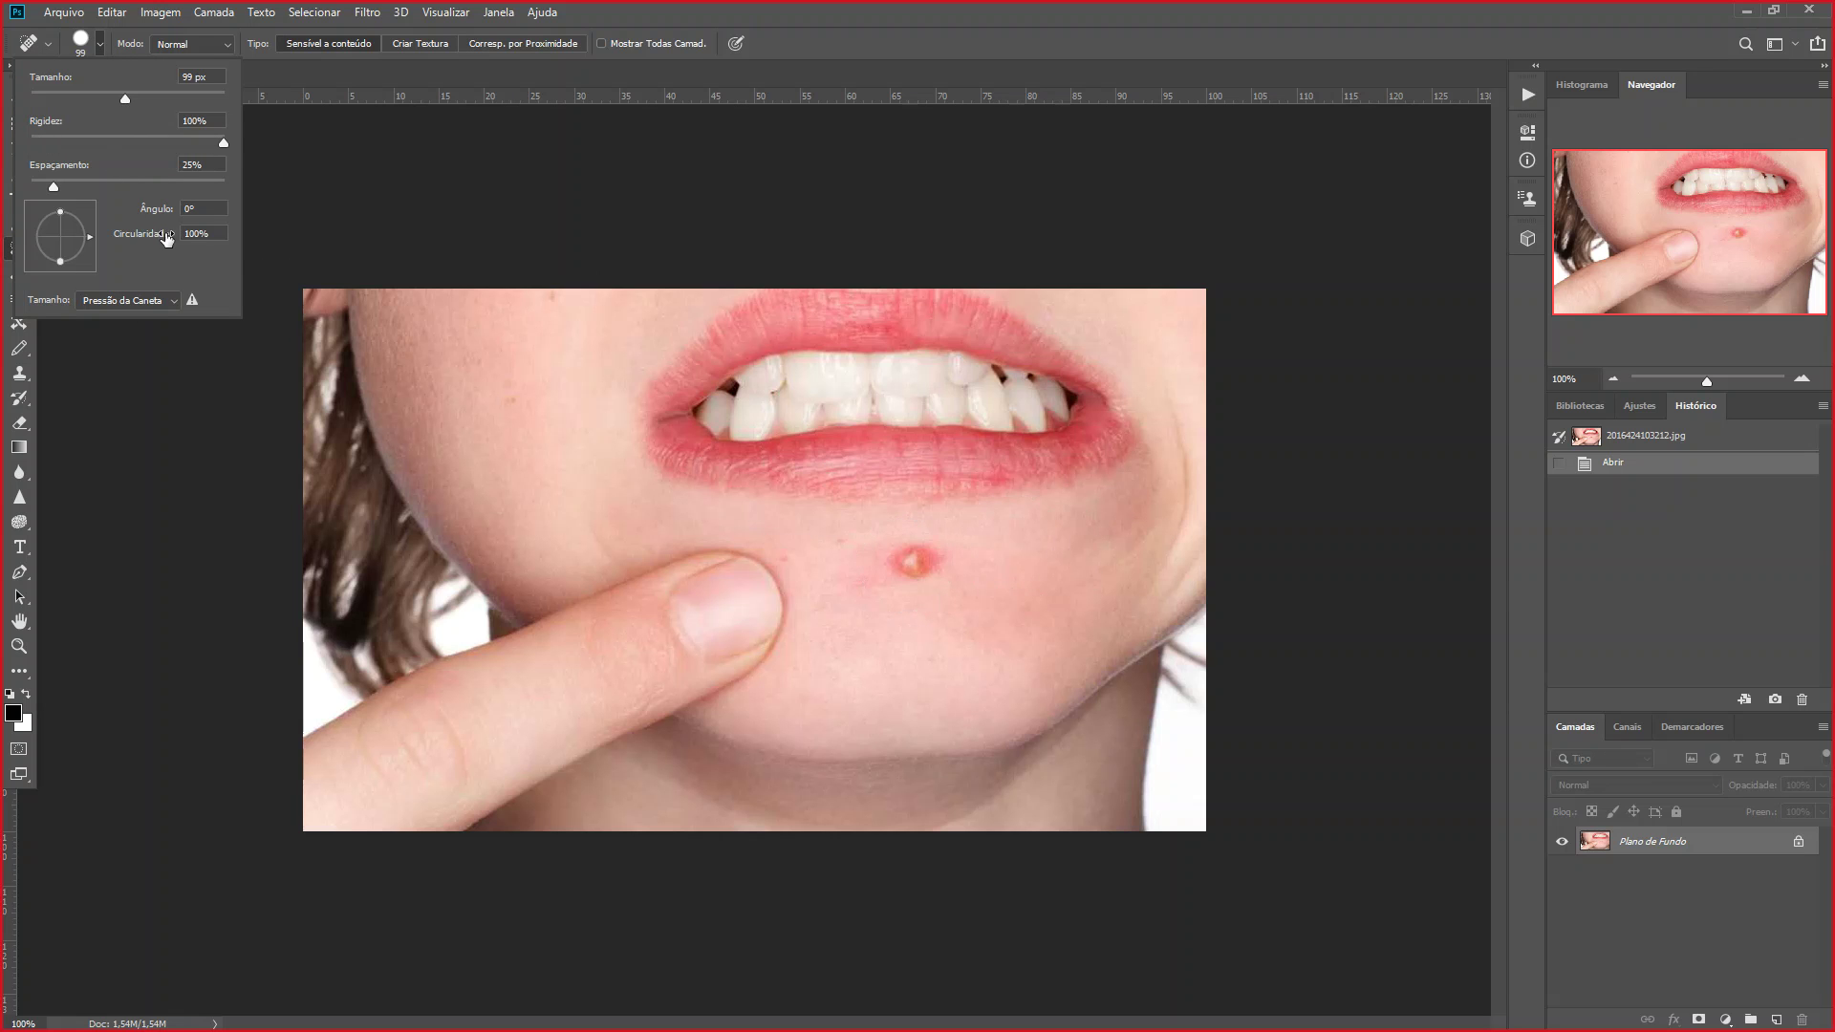
drag(122, 96, 100, 95)
drag(100, 95, 89, 95)
click(867, 25)
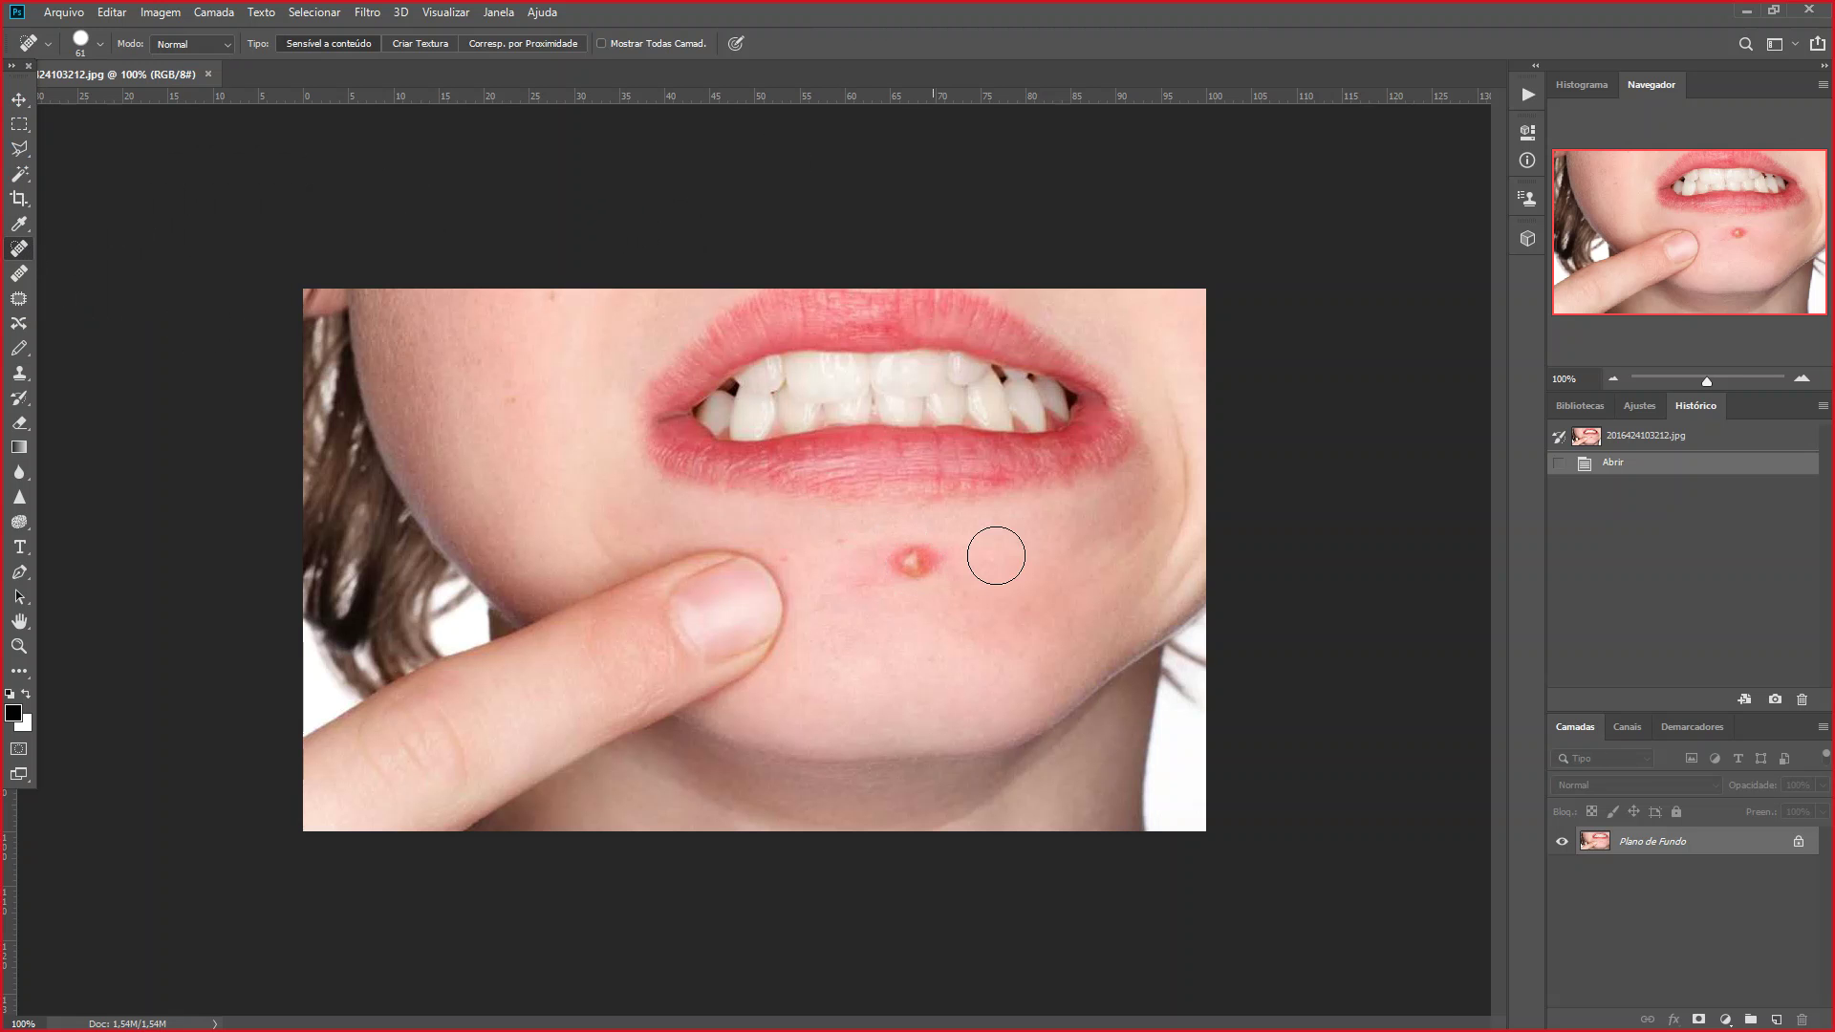
Heal the red pimple on the chin with a short Spot Healing Brush stroke
click(1809, 378)
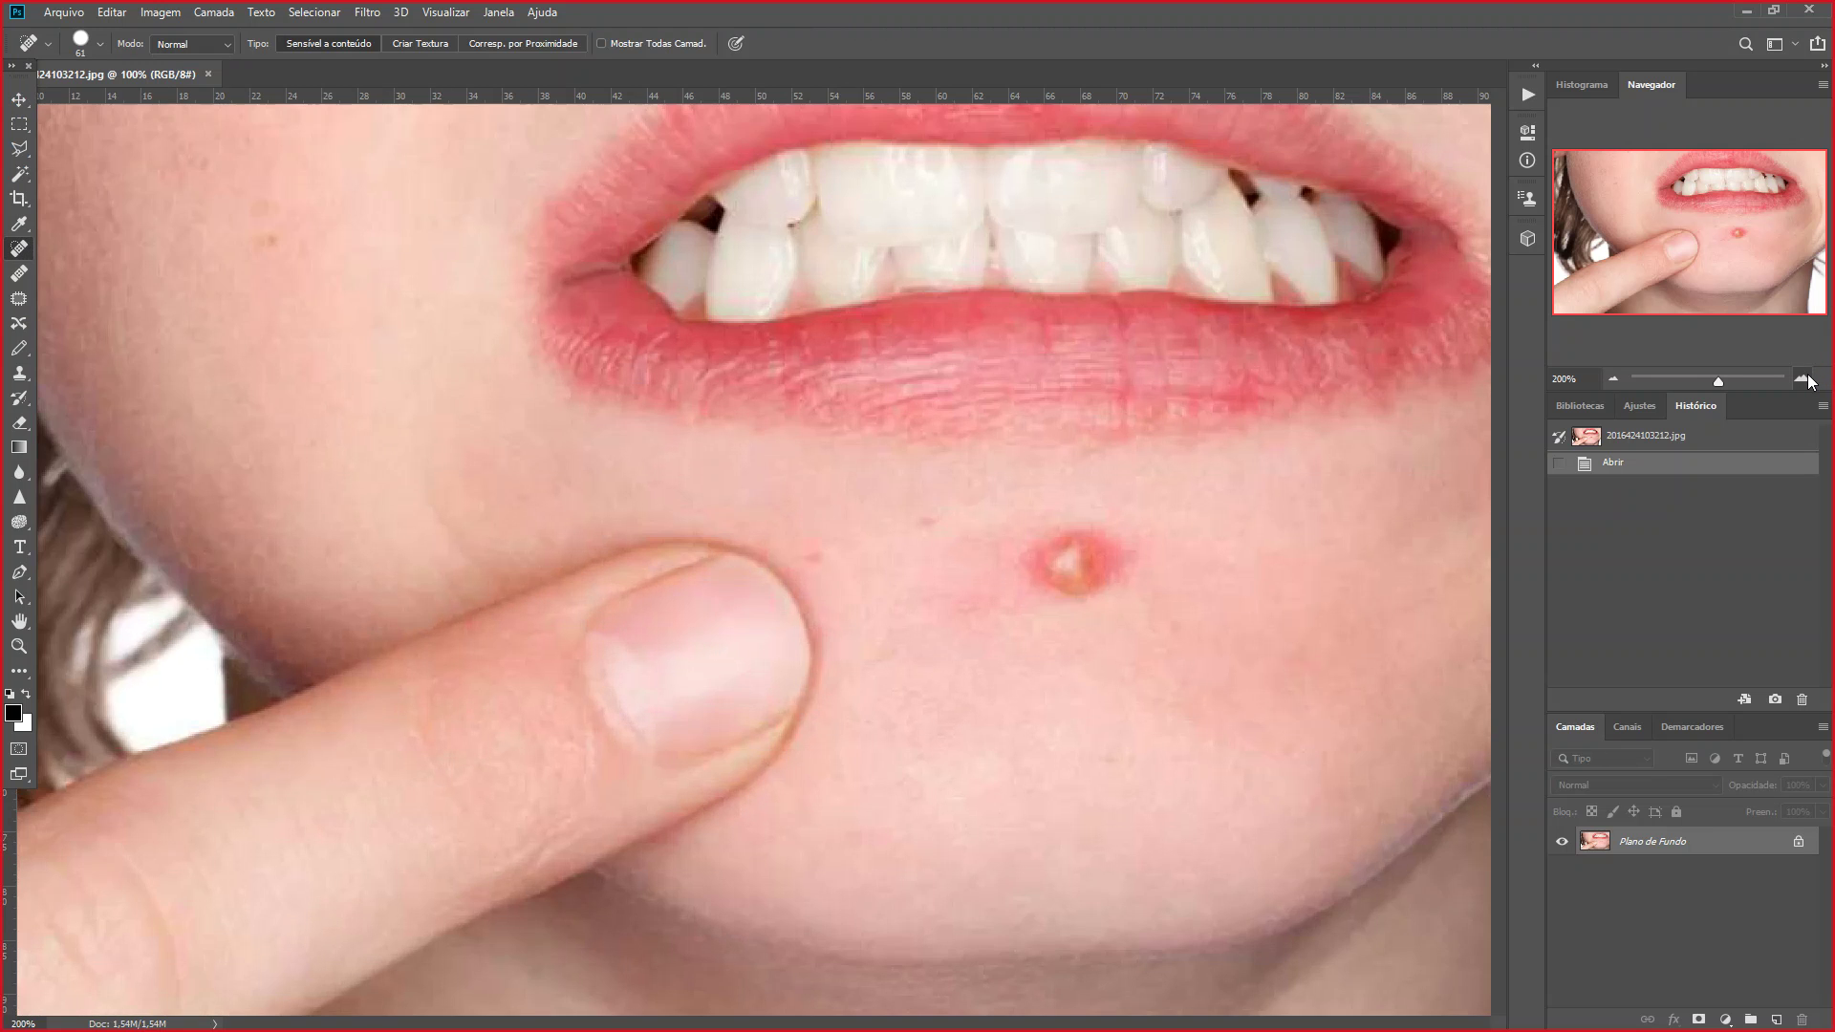
click(1810, 378)
drag(1713, 231, 1738, 235)
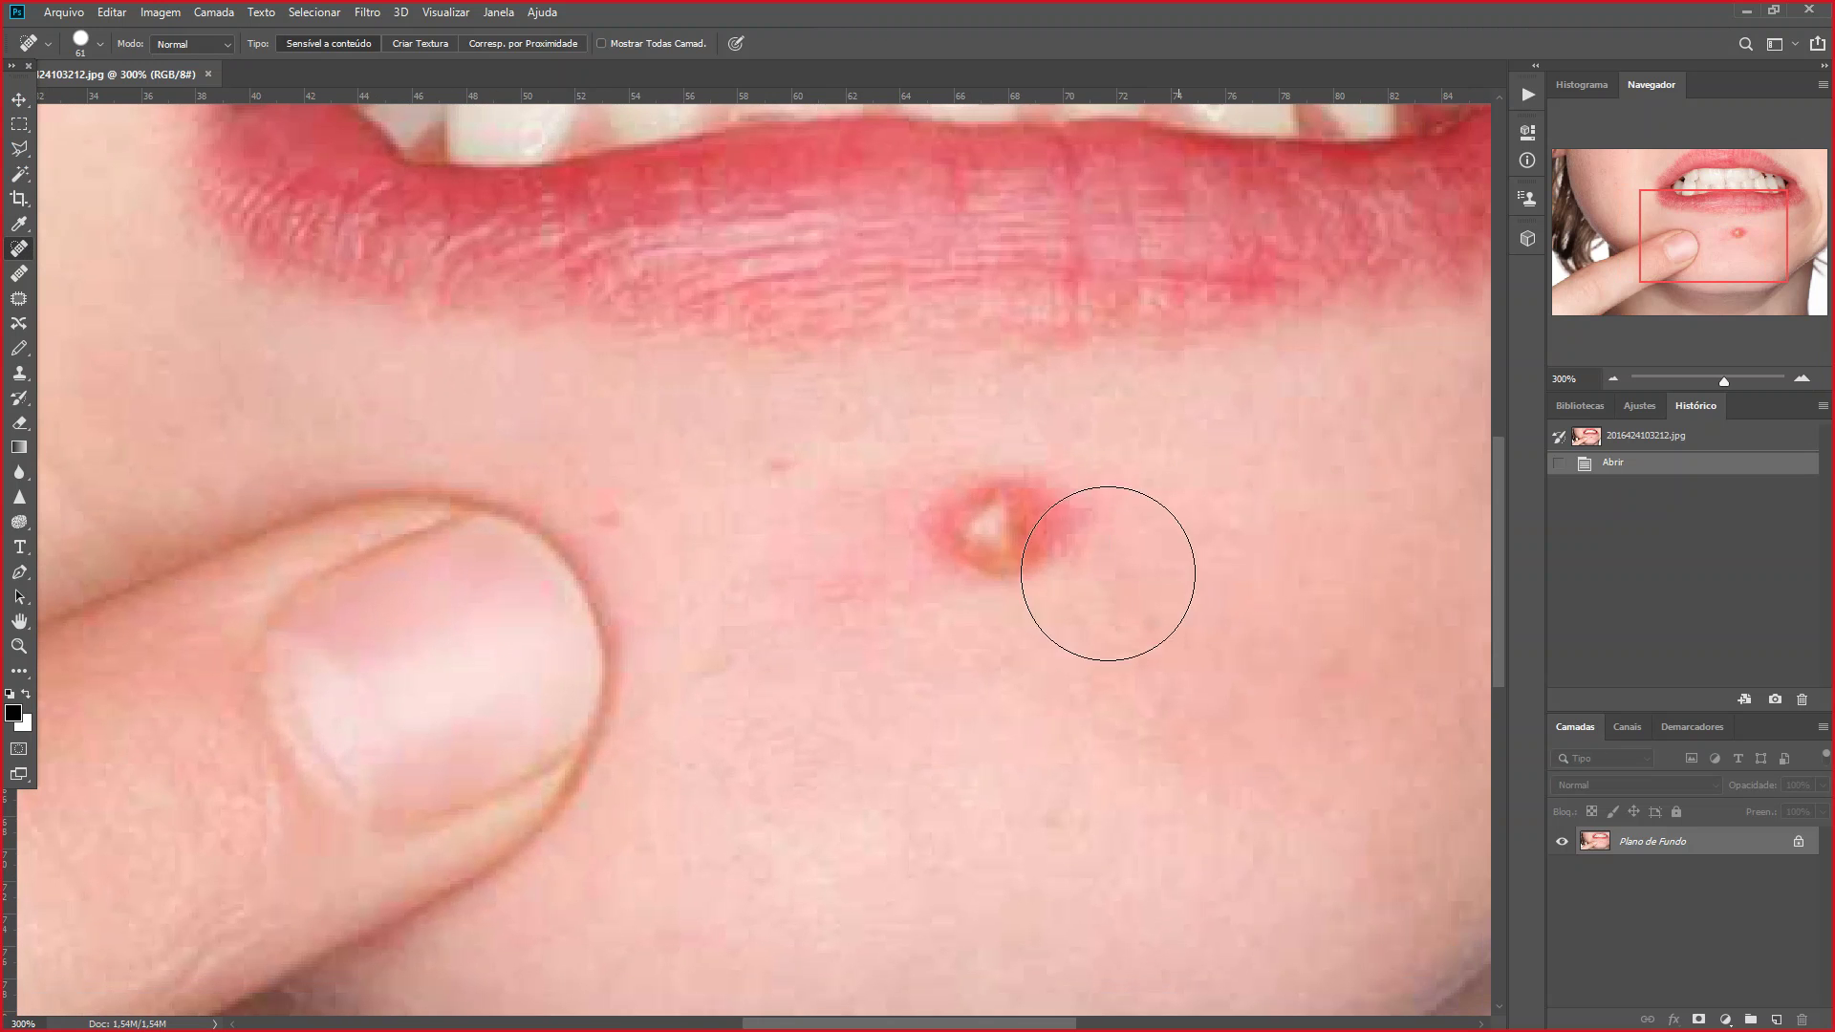
mouse_move(1023, 539)
mouse_down()
mouse_move(999, 521)
mouse_move(994, 550)
mouse_move(1010, 541)
mouse_up()
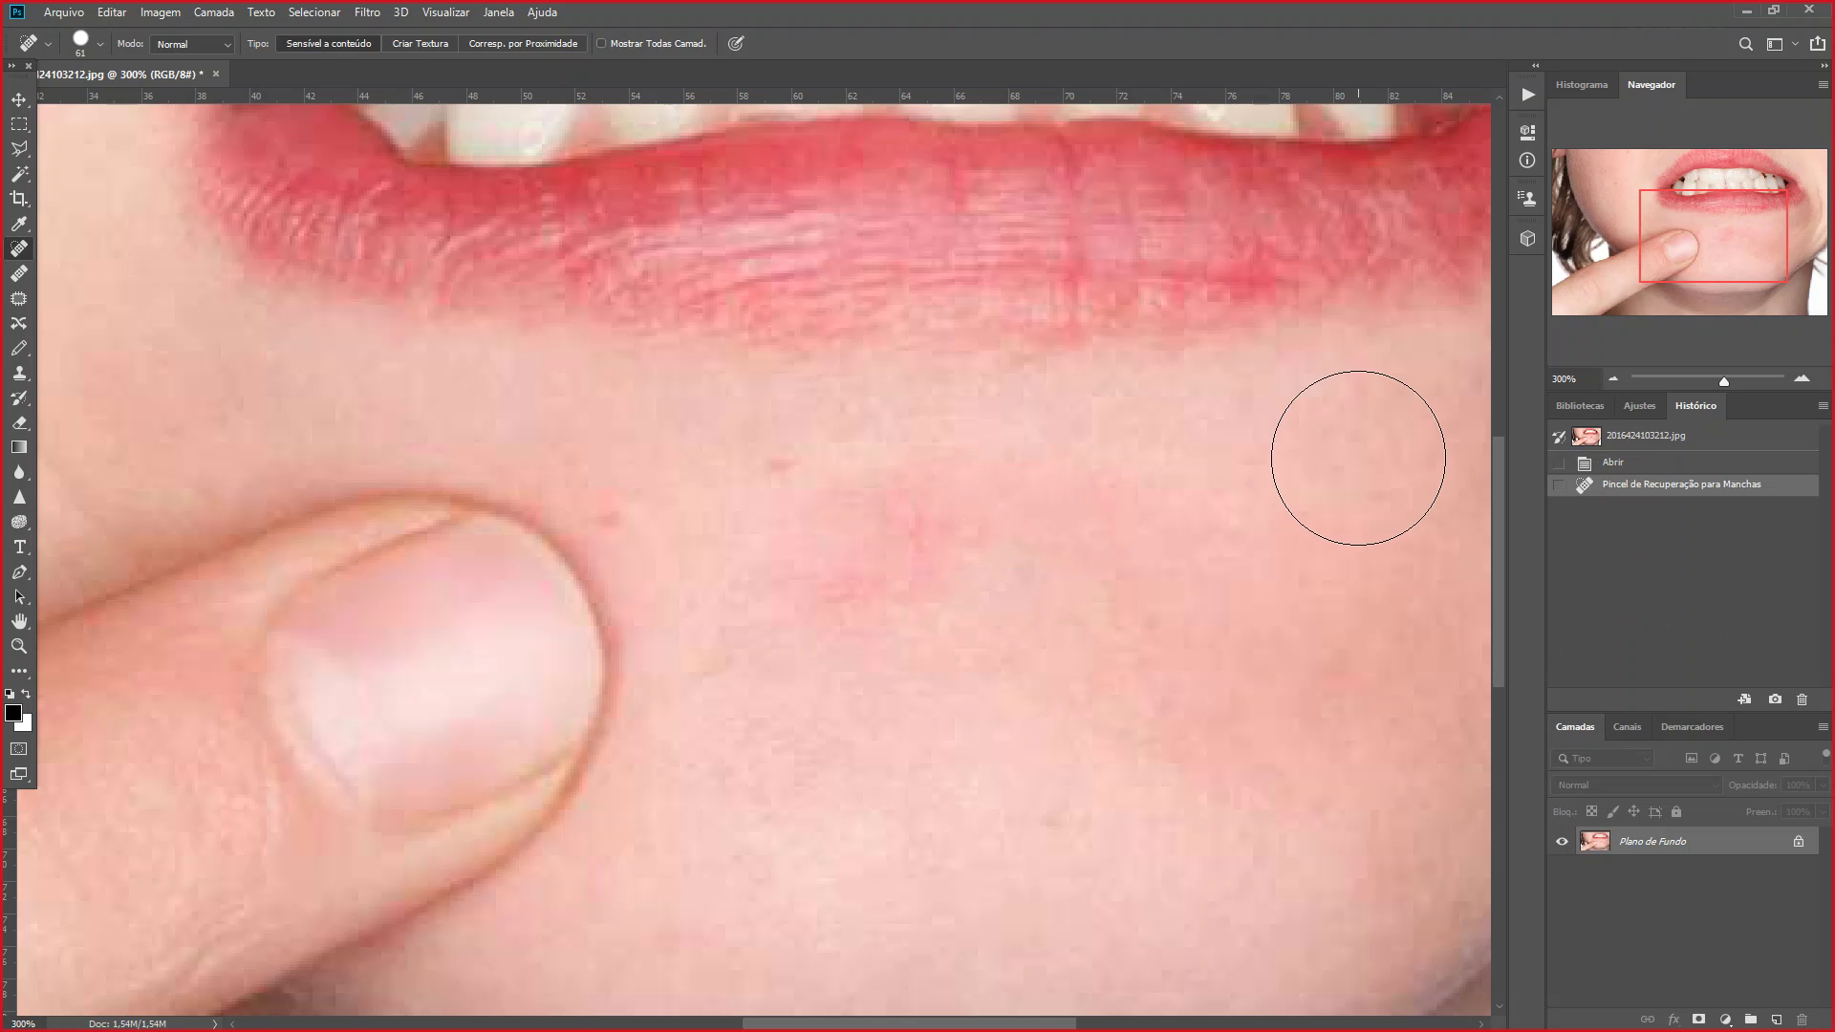
Check the healed chin in the whole image and revert the photo to its opening snapshot
click(1611, 379)
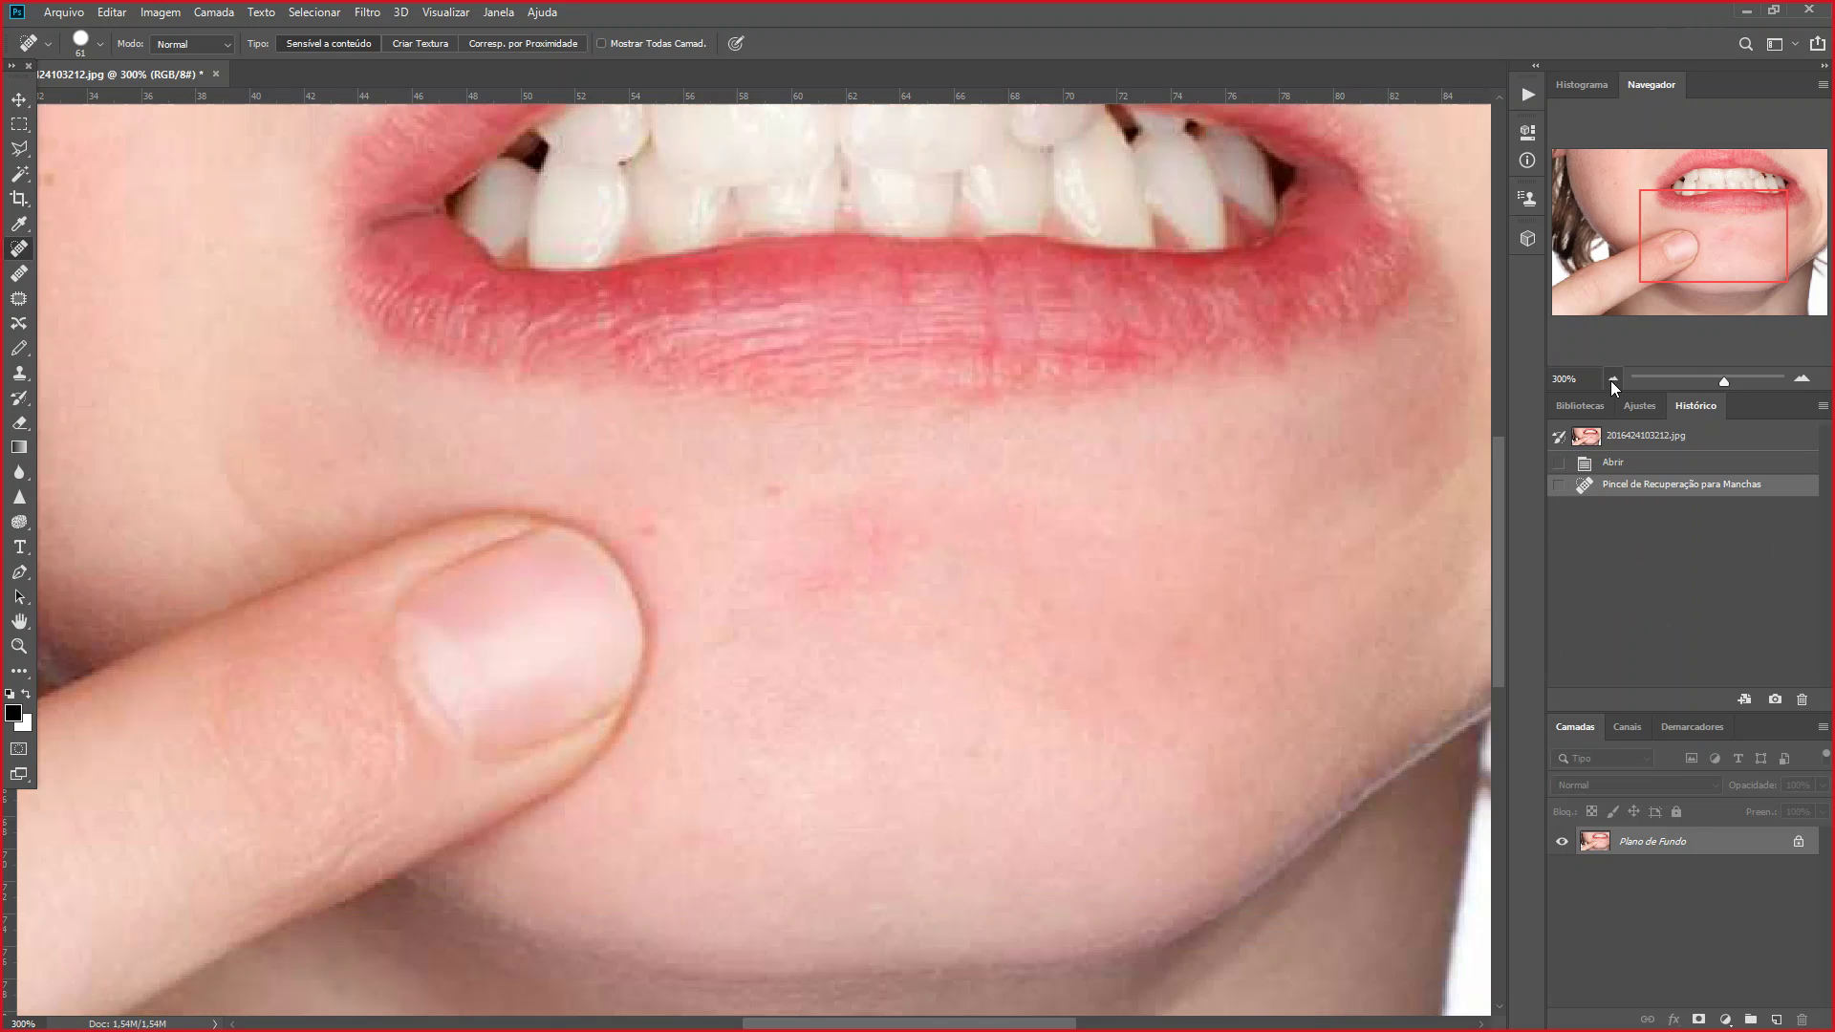
click(1612, 380)
click(1611, 380)
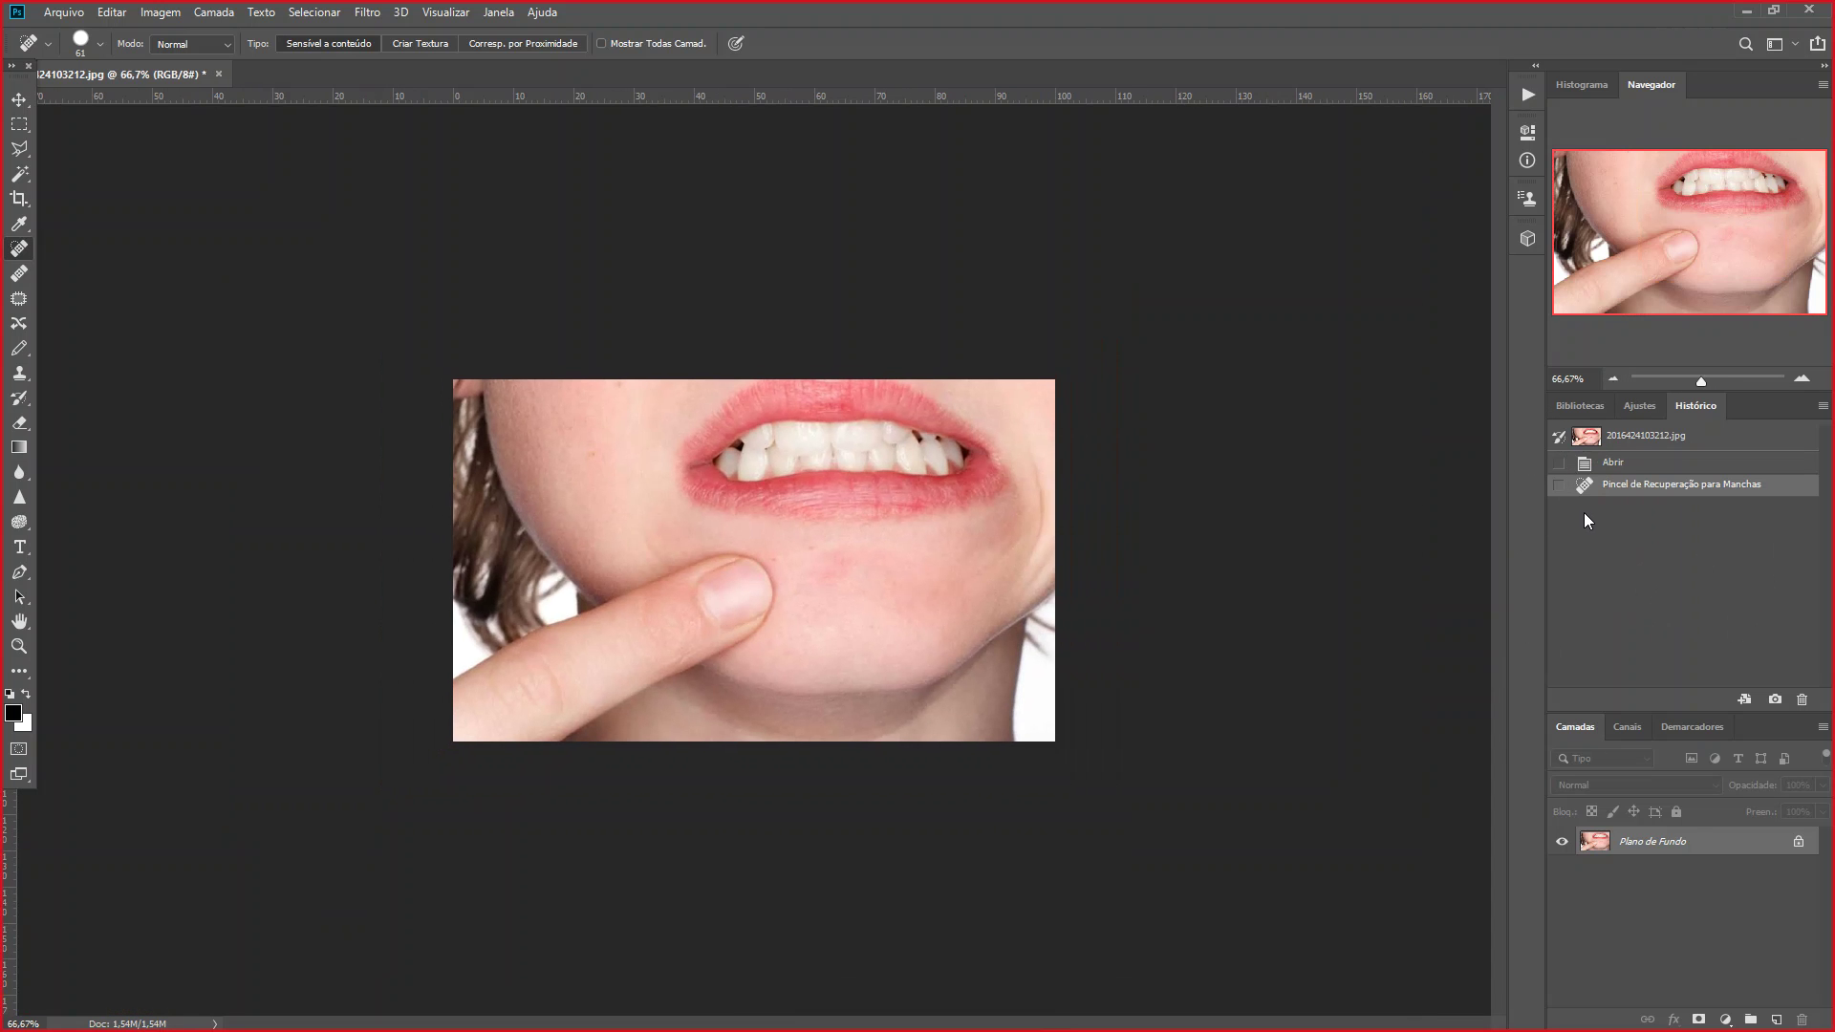
click(1749, 441)
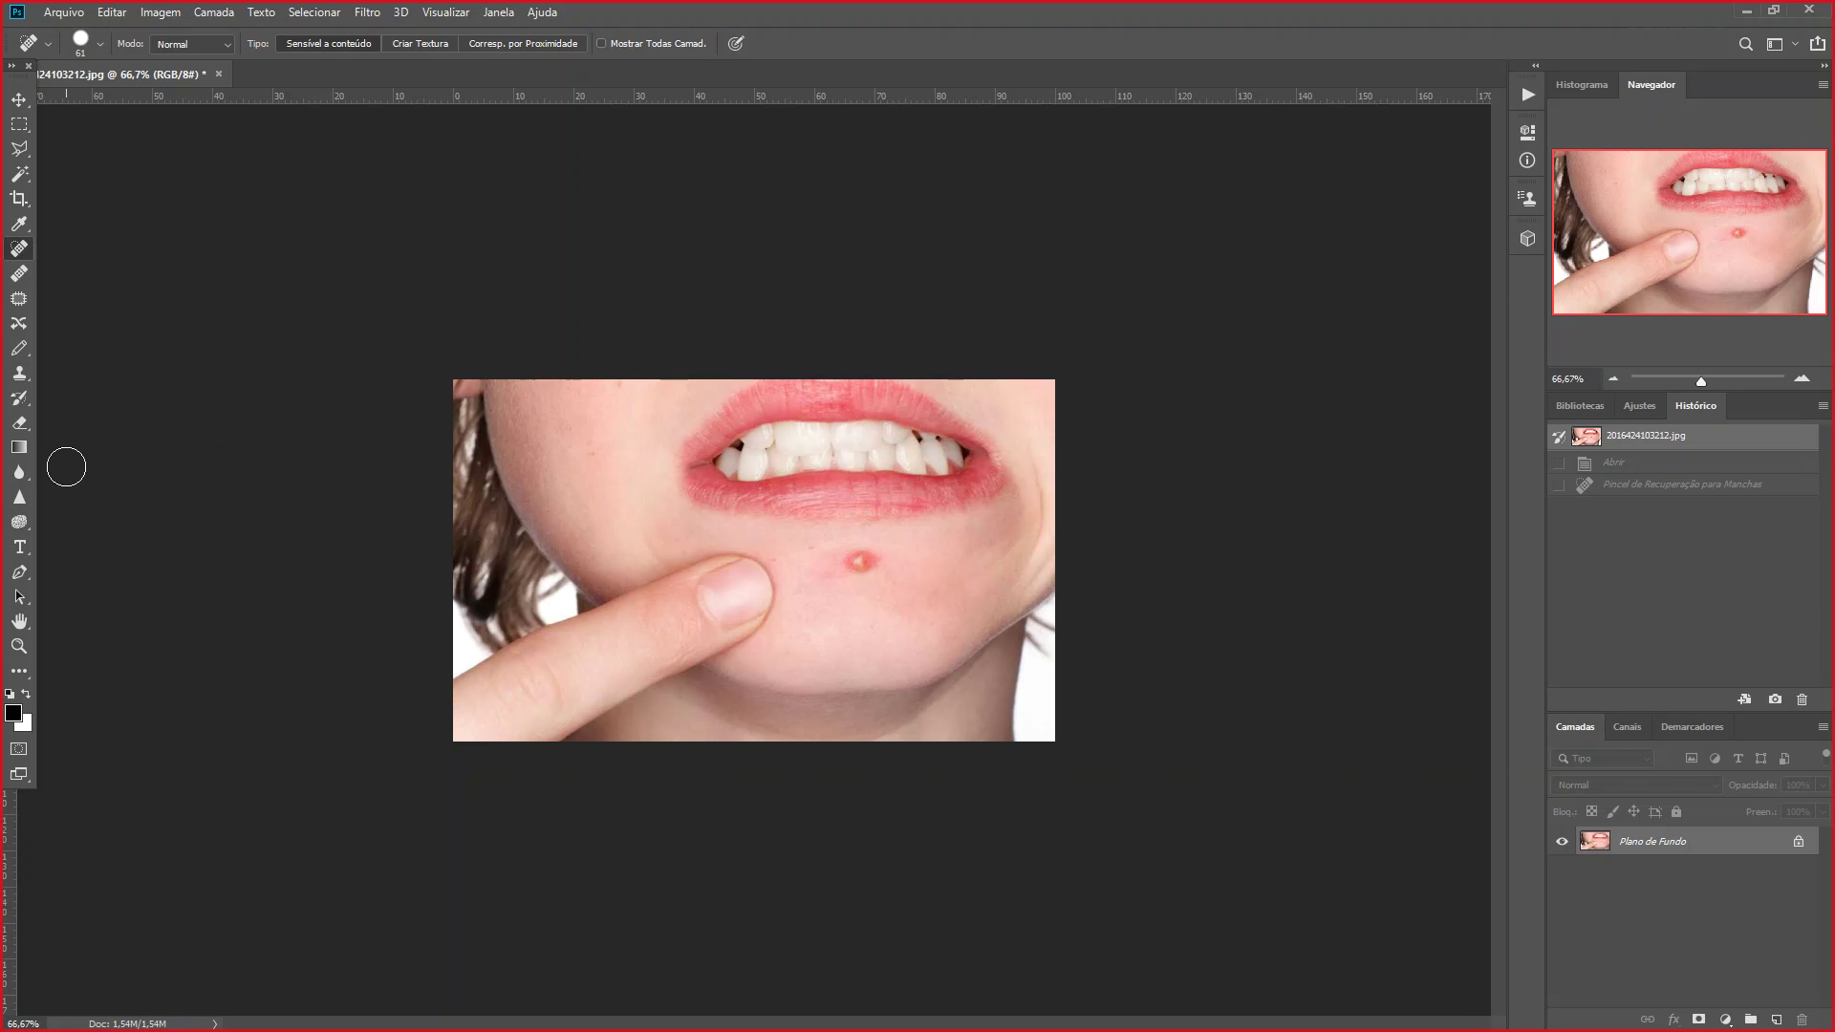
Activate the Clone Stamp tool with a soft 86 px brush at 0% hardness
click(23, 380)
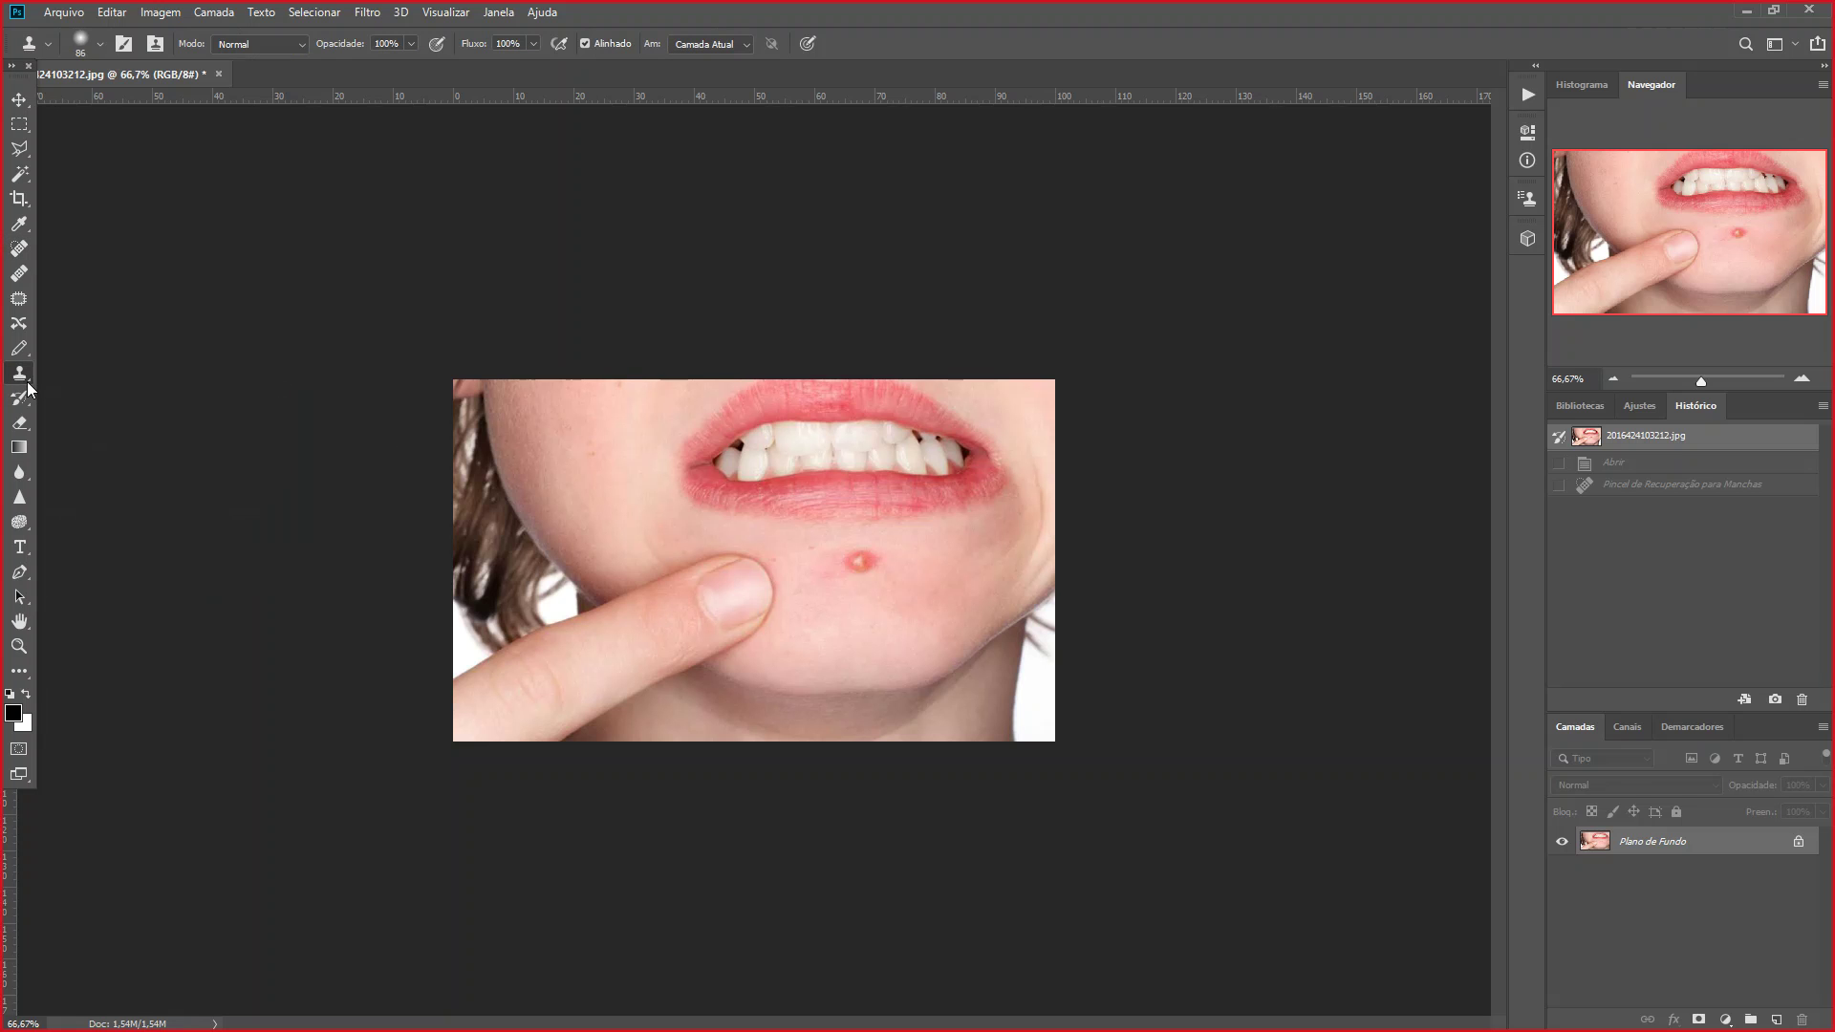
right_click(28, 382)
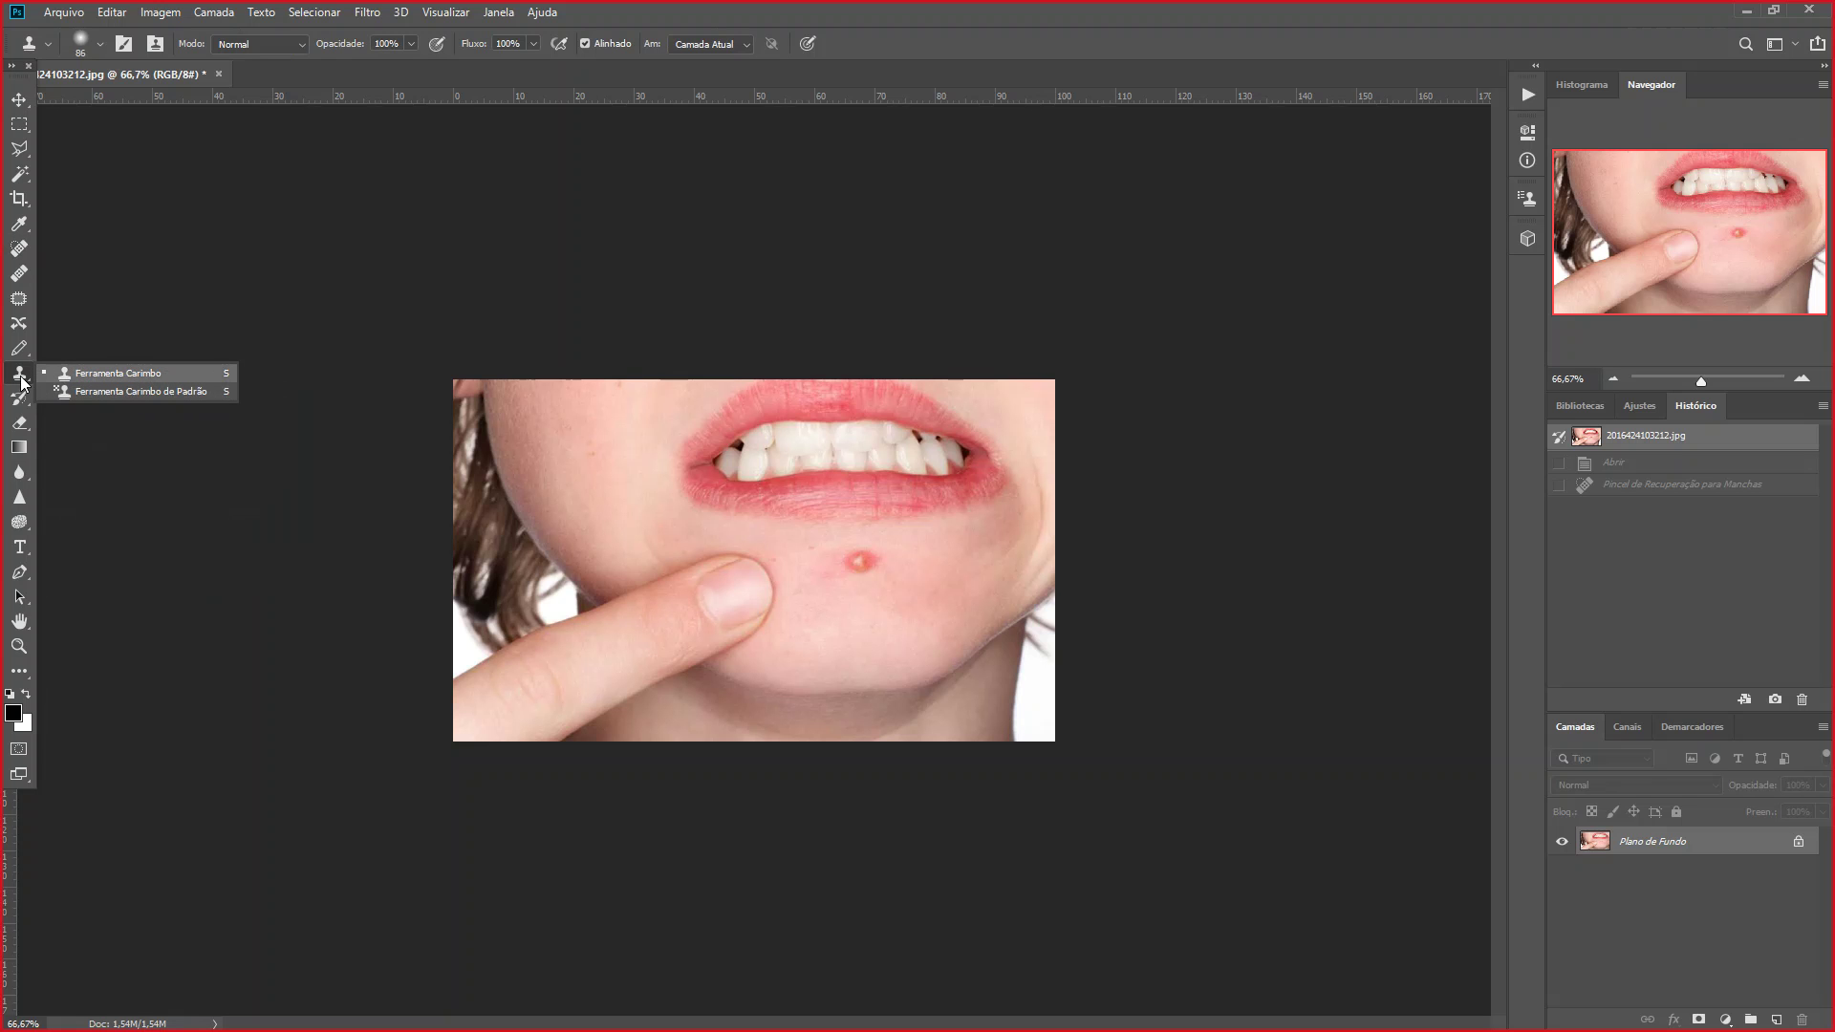
click(110, 379)
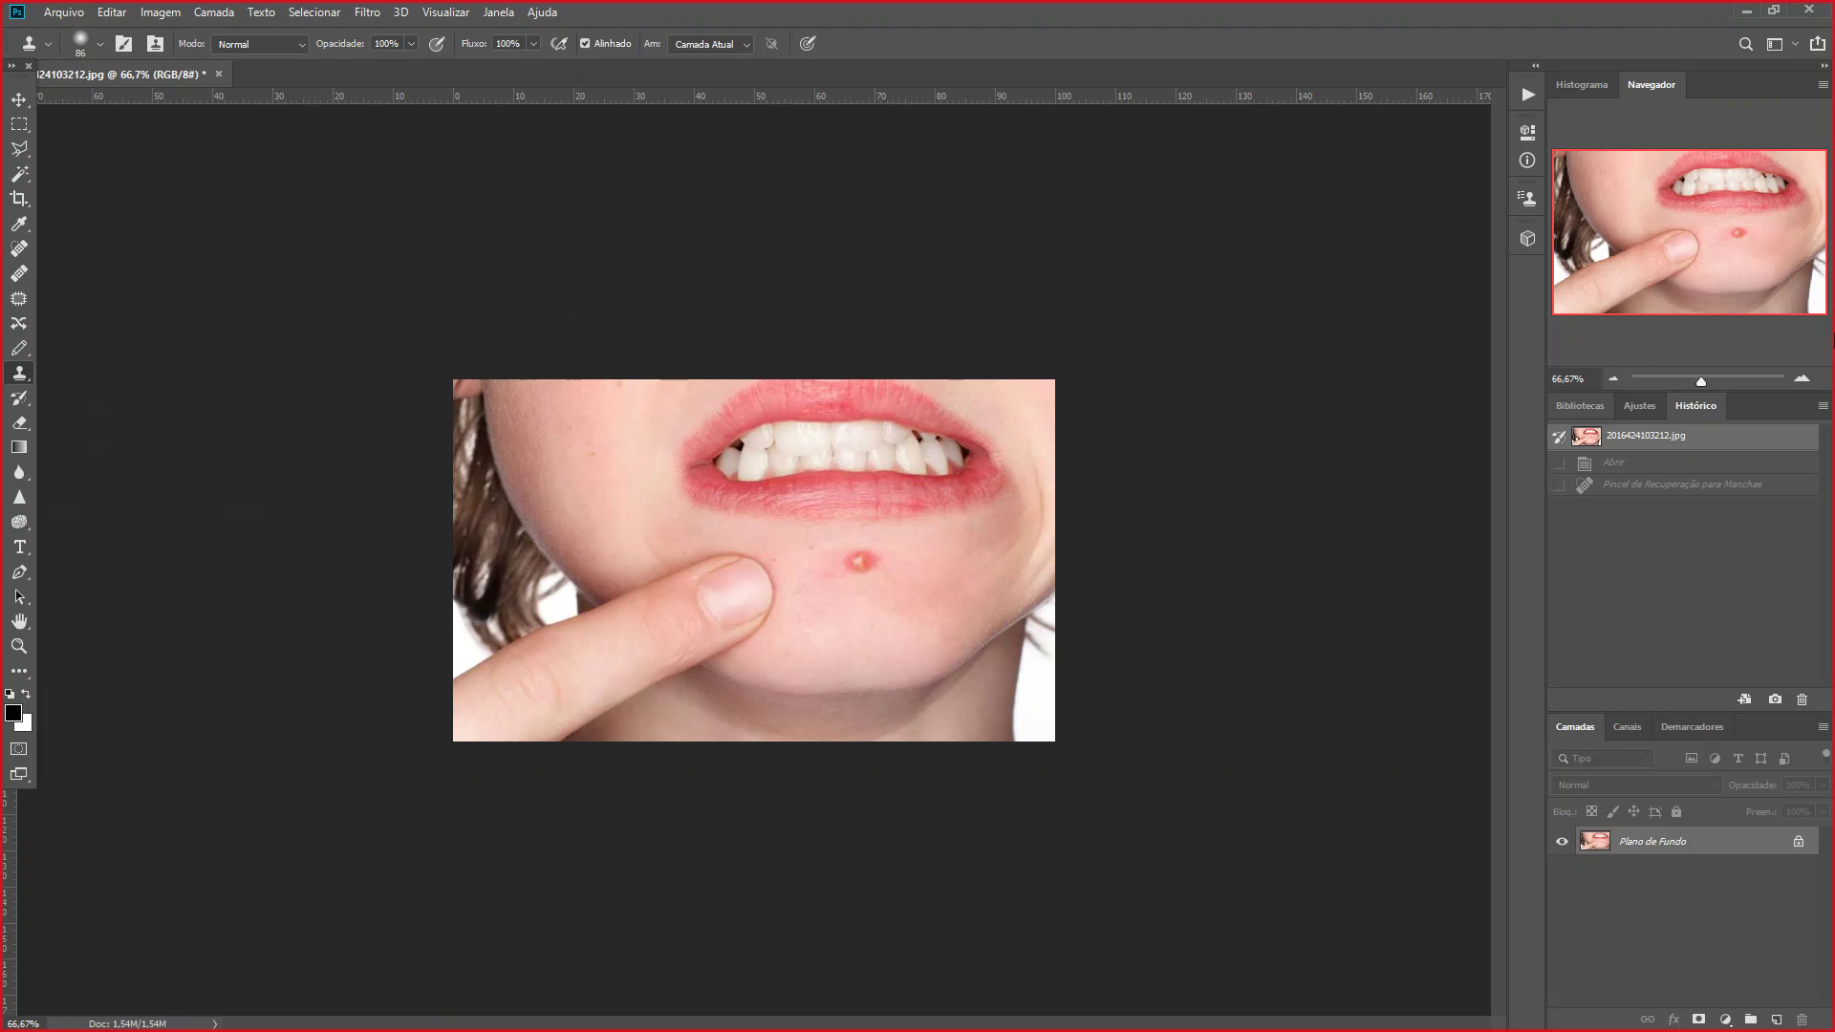
click(1804, 380)
click(1805, 381)
click(1730, 236)
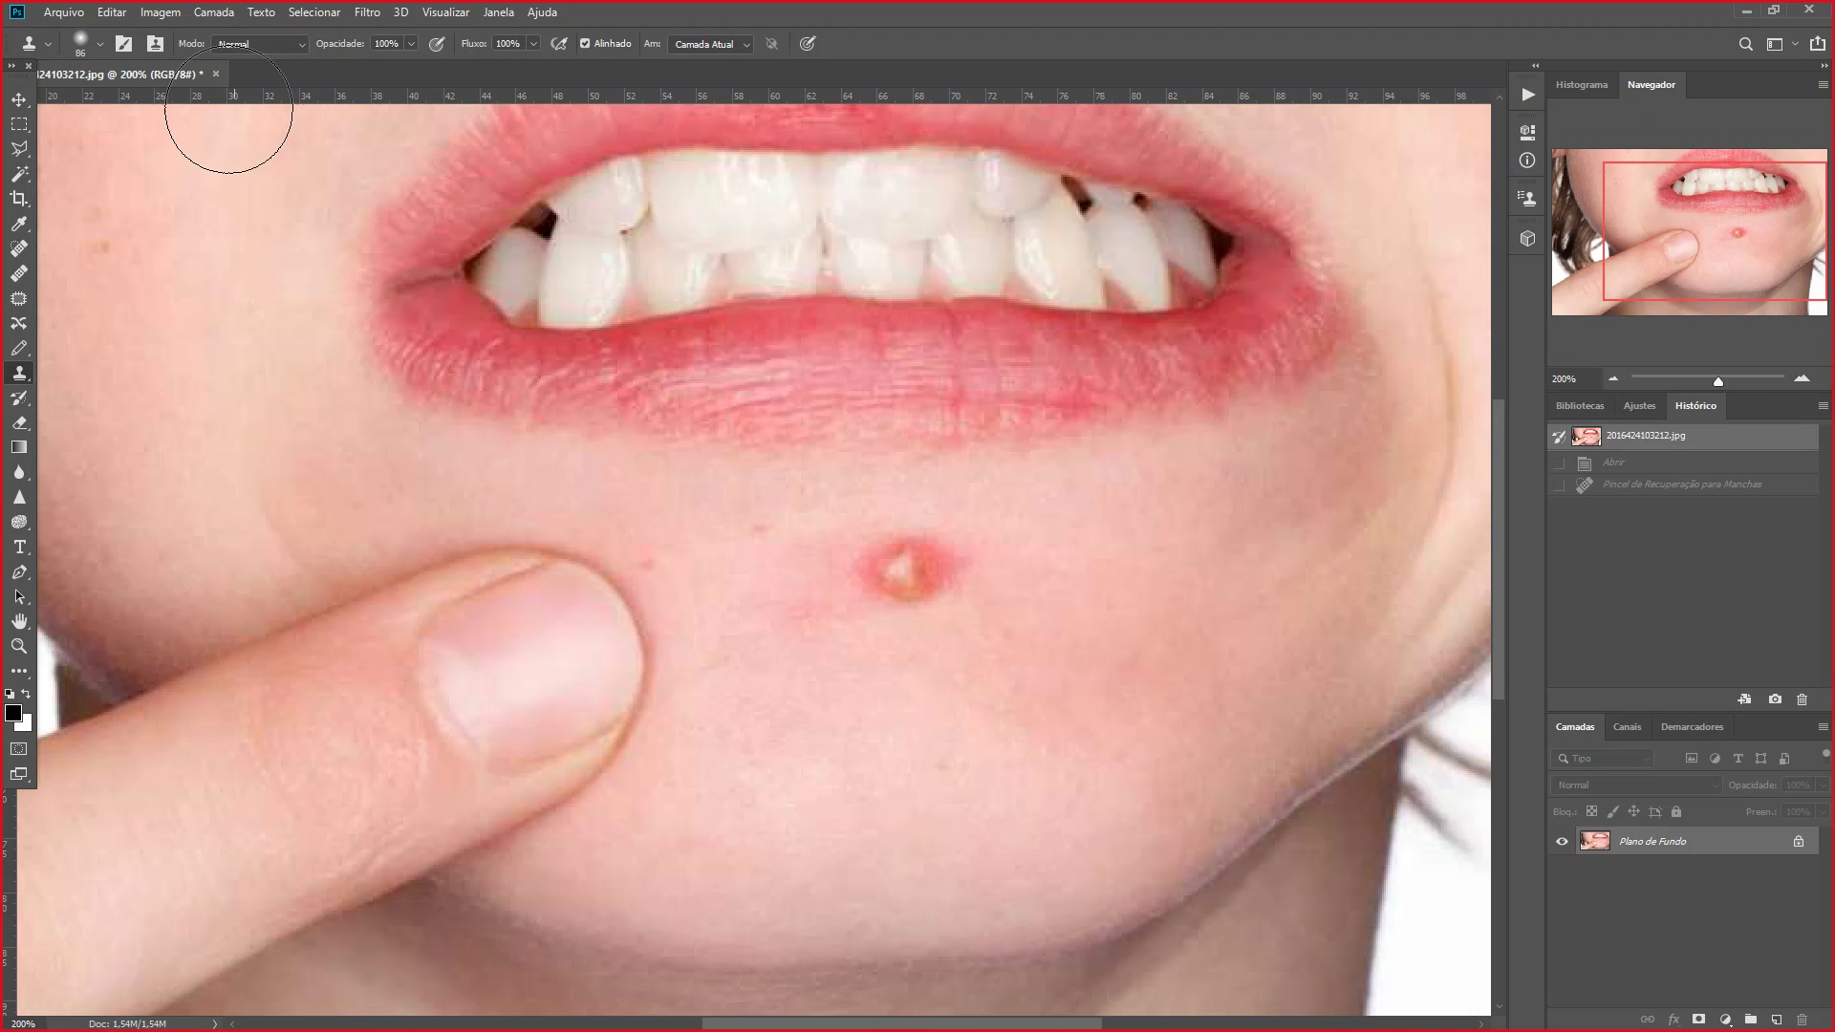
click(100, 44)
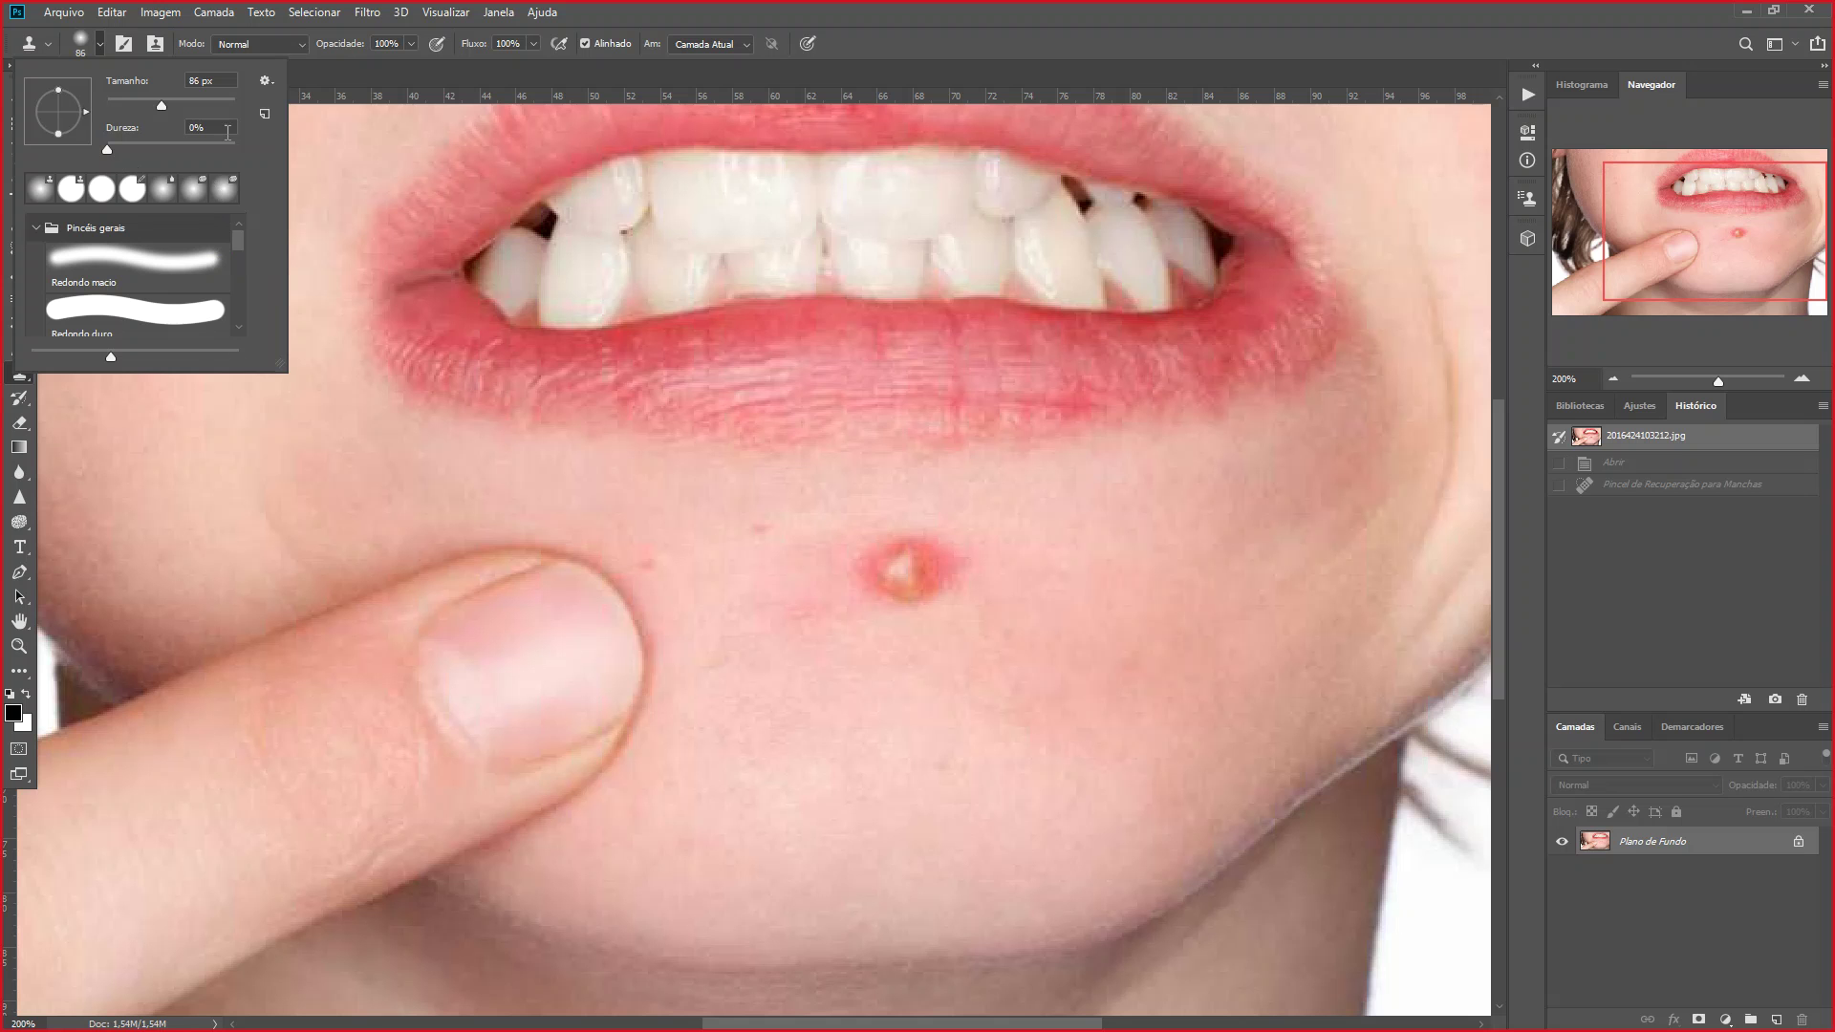
click(93, 147)
key(Return)
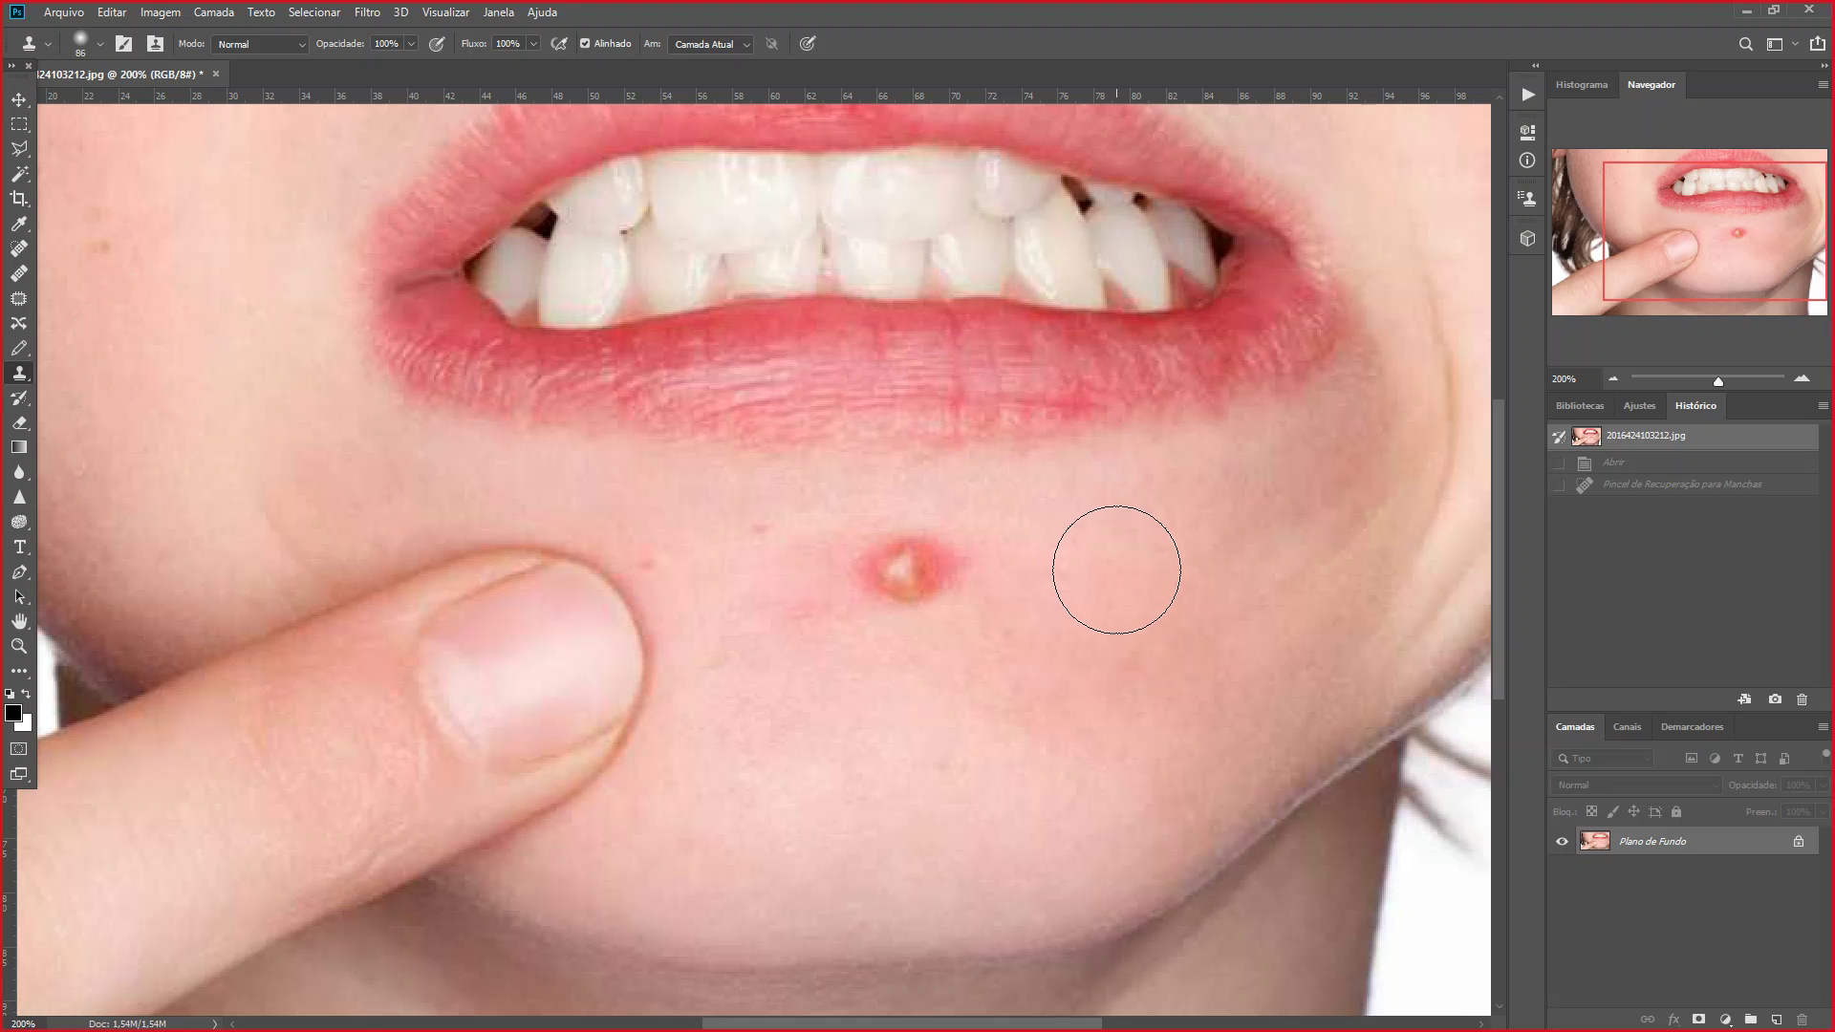
Try cloning skin sampled beside the pimple over it with the soft brush, and revert the photo to its opening snapshot
alt+click(1135, 563)
mouse_move(937, 554)
mouse_down()
mouse_move(888, 565)
mouse_move(912, 557)
mouse_move(926, 585)
mouse_move(891, 593)
mouse_move(910, 612)
mouse_move(914, 571)
mouse_up()
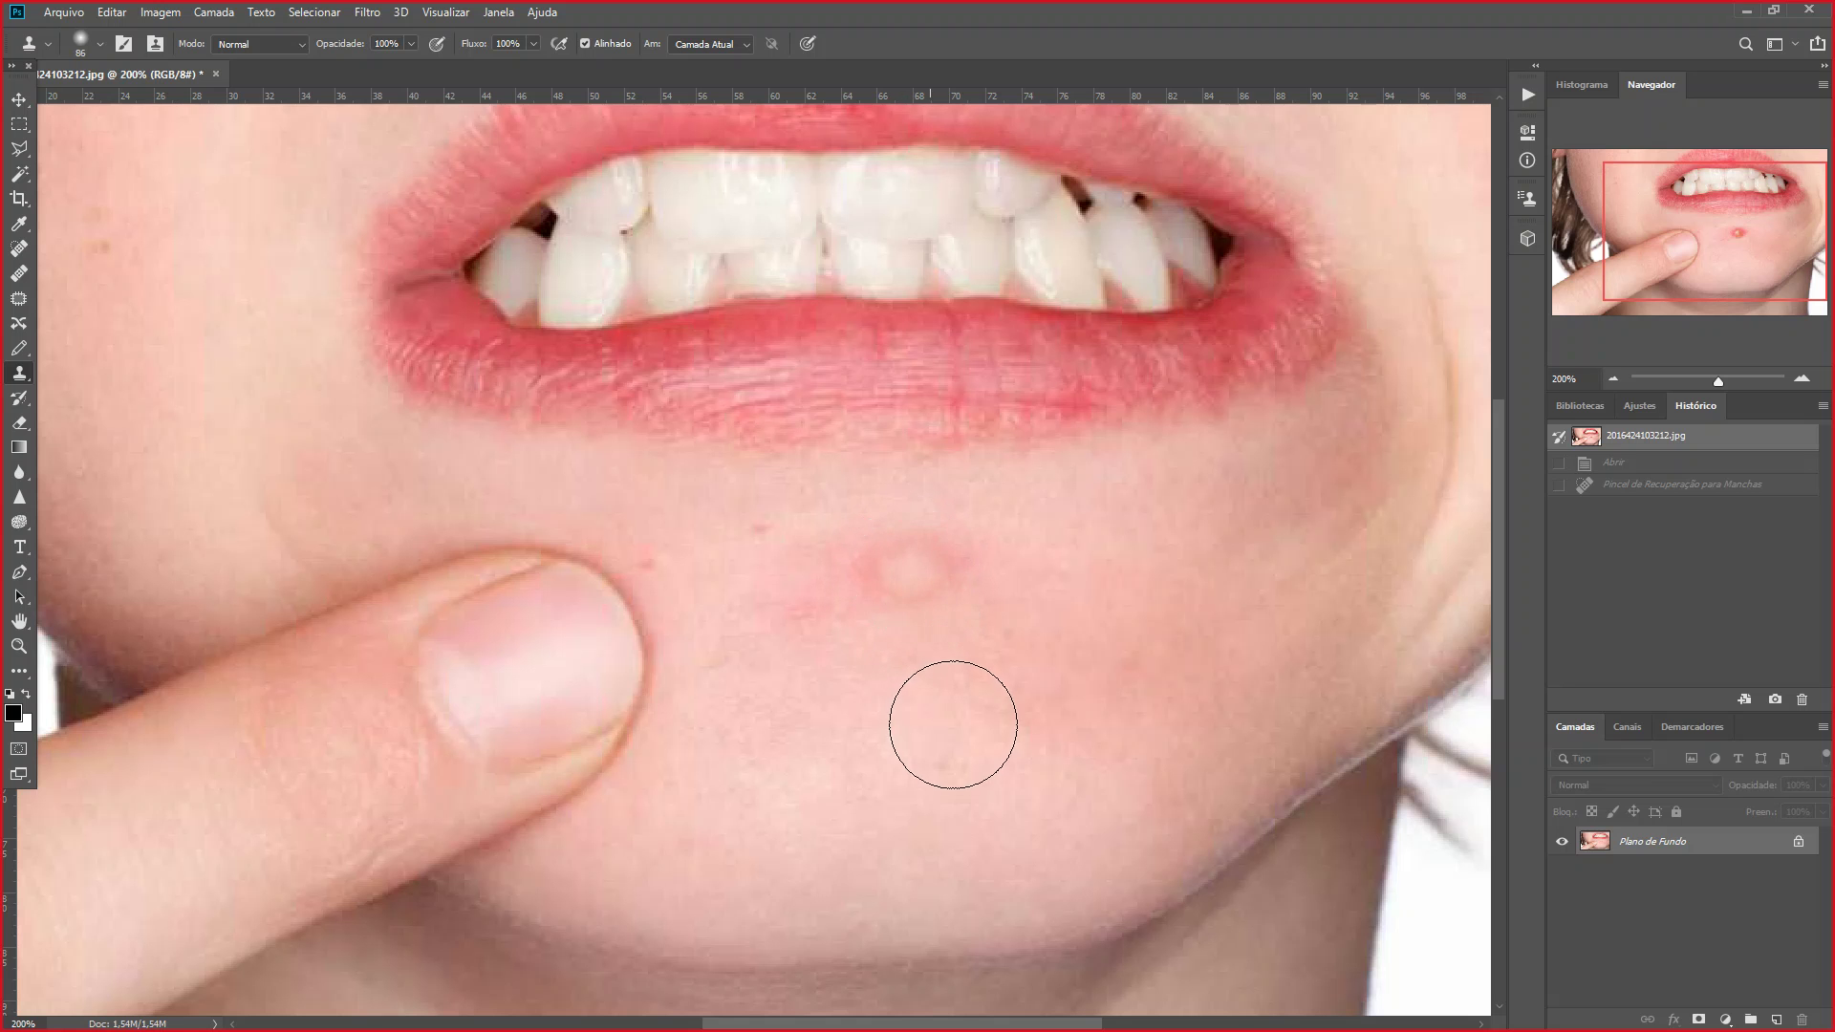
key(ctrl+z)
mouse_move(926, 696)
mouse_down()
mouse_move(927, 585)
mouse_move(908, 565)
mouse_move(912, 600)
mouse_move(899, 588)
mouse_move(871, 618)
mouse_move(869, 577)
mouse_move(896, 545)
mouse_move(923, 593)
mouse_up()
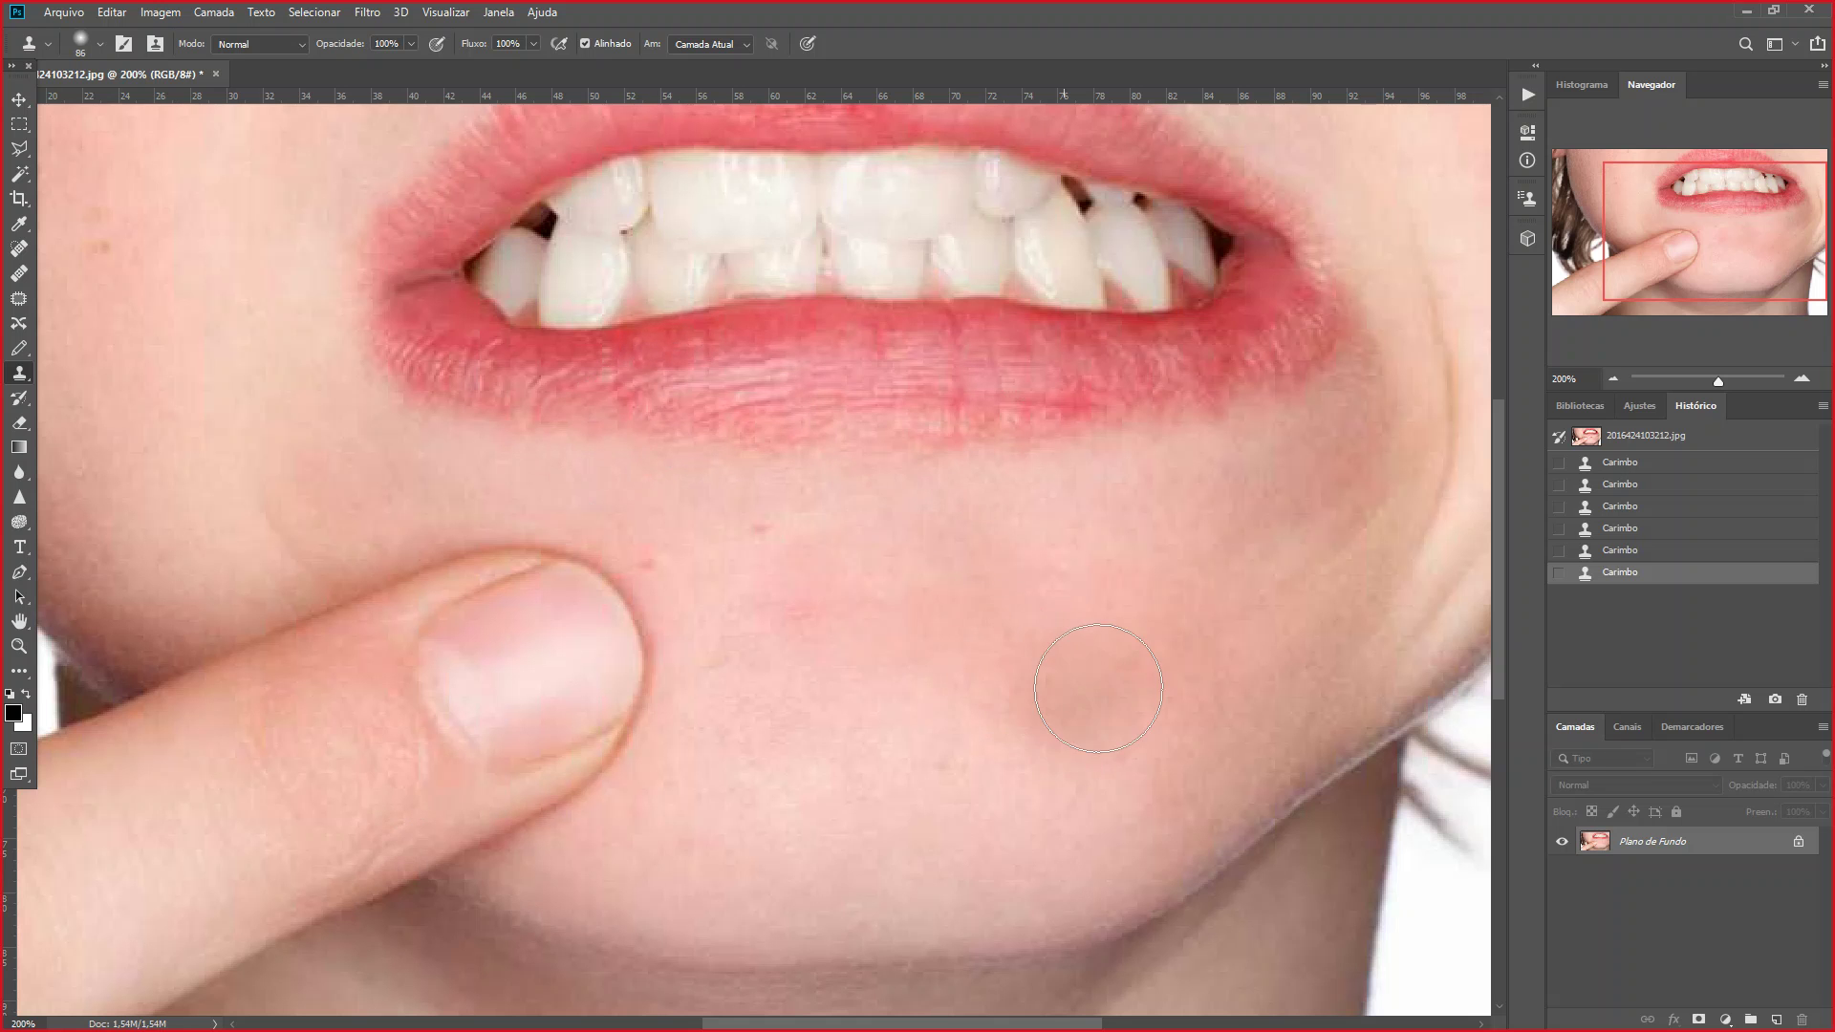
click(1090, 712)
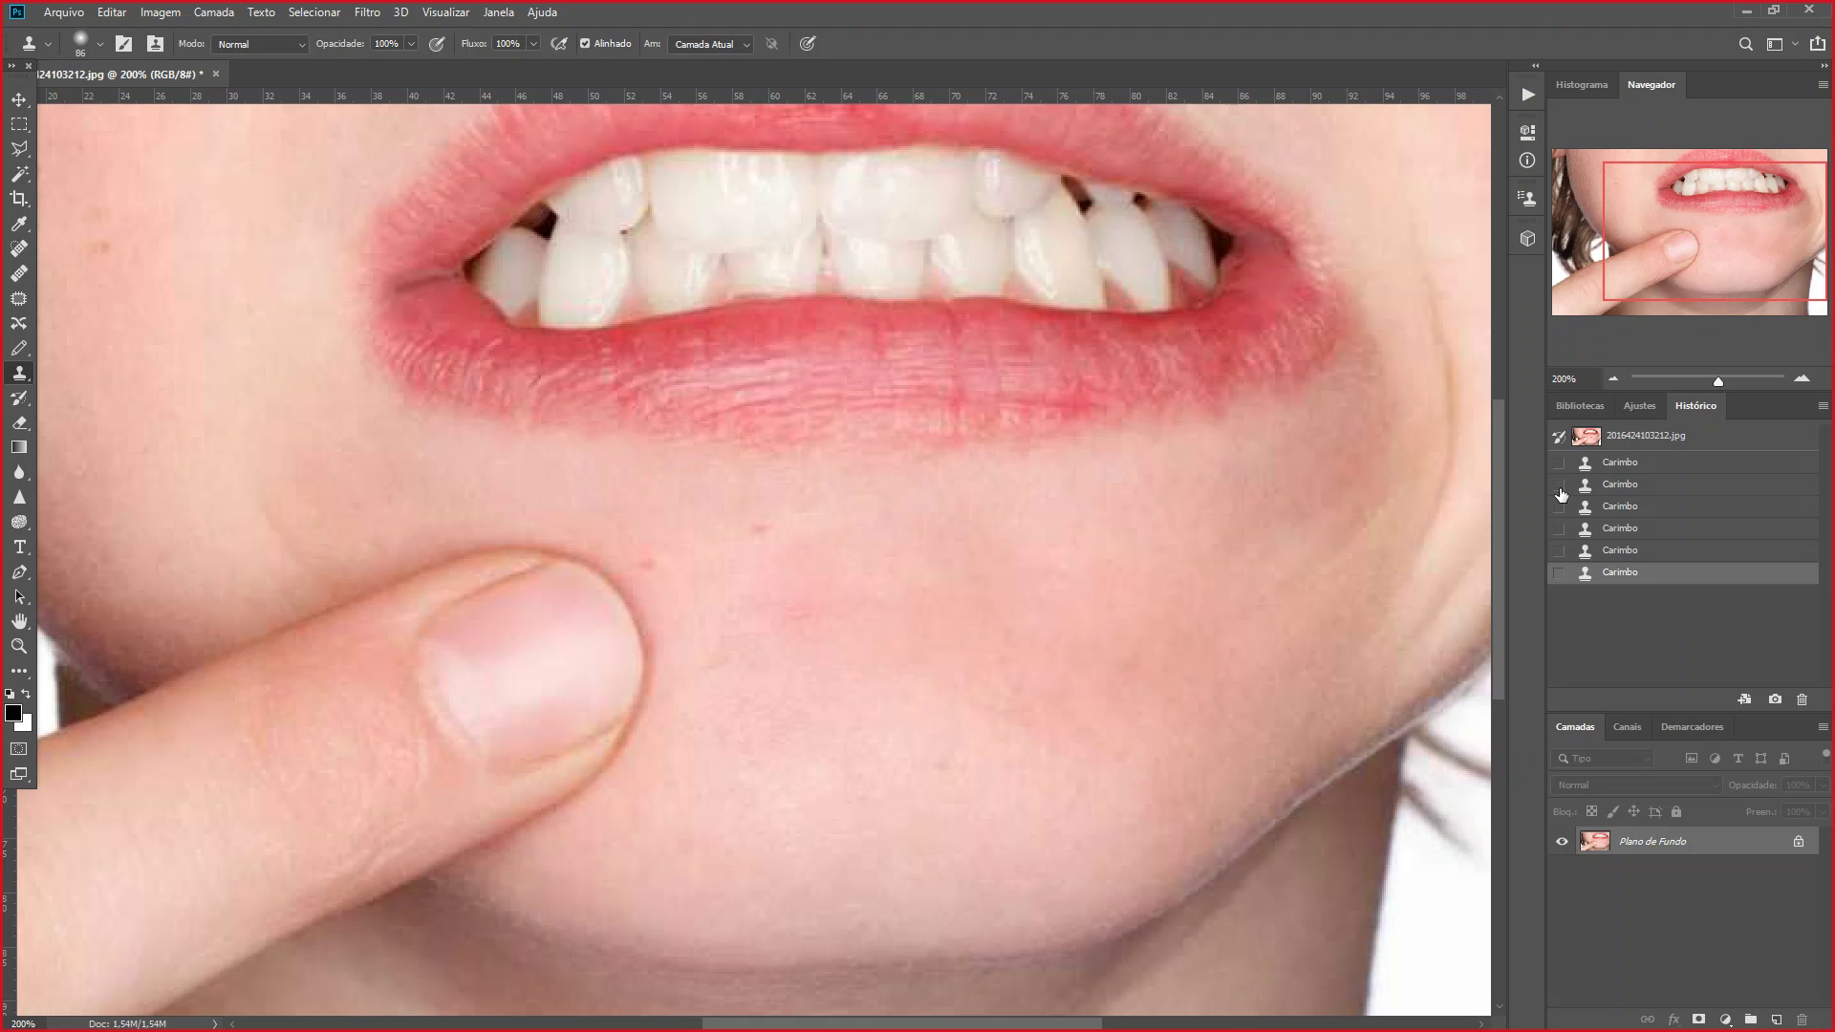
click(1616, 444)
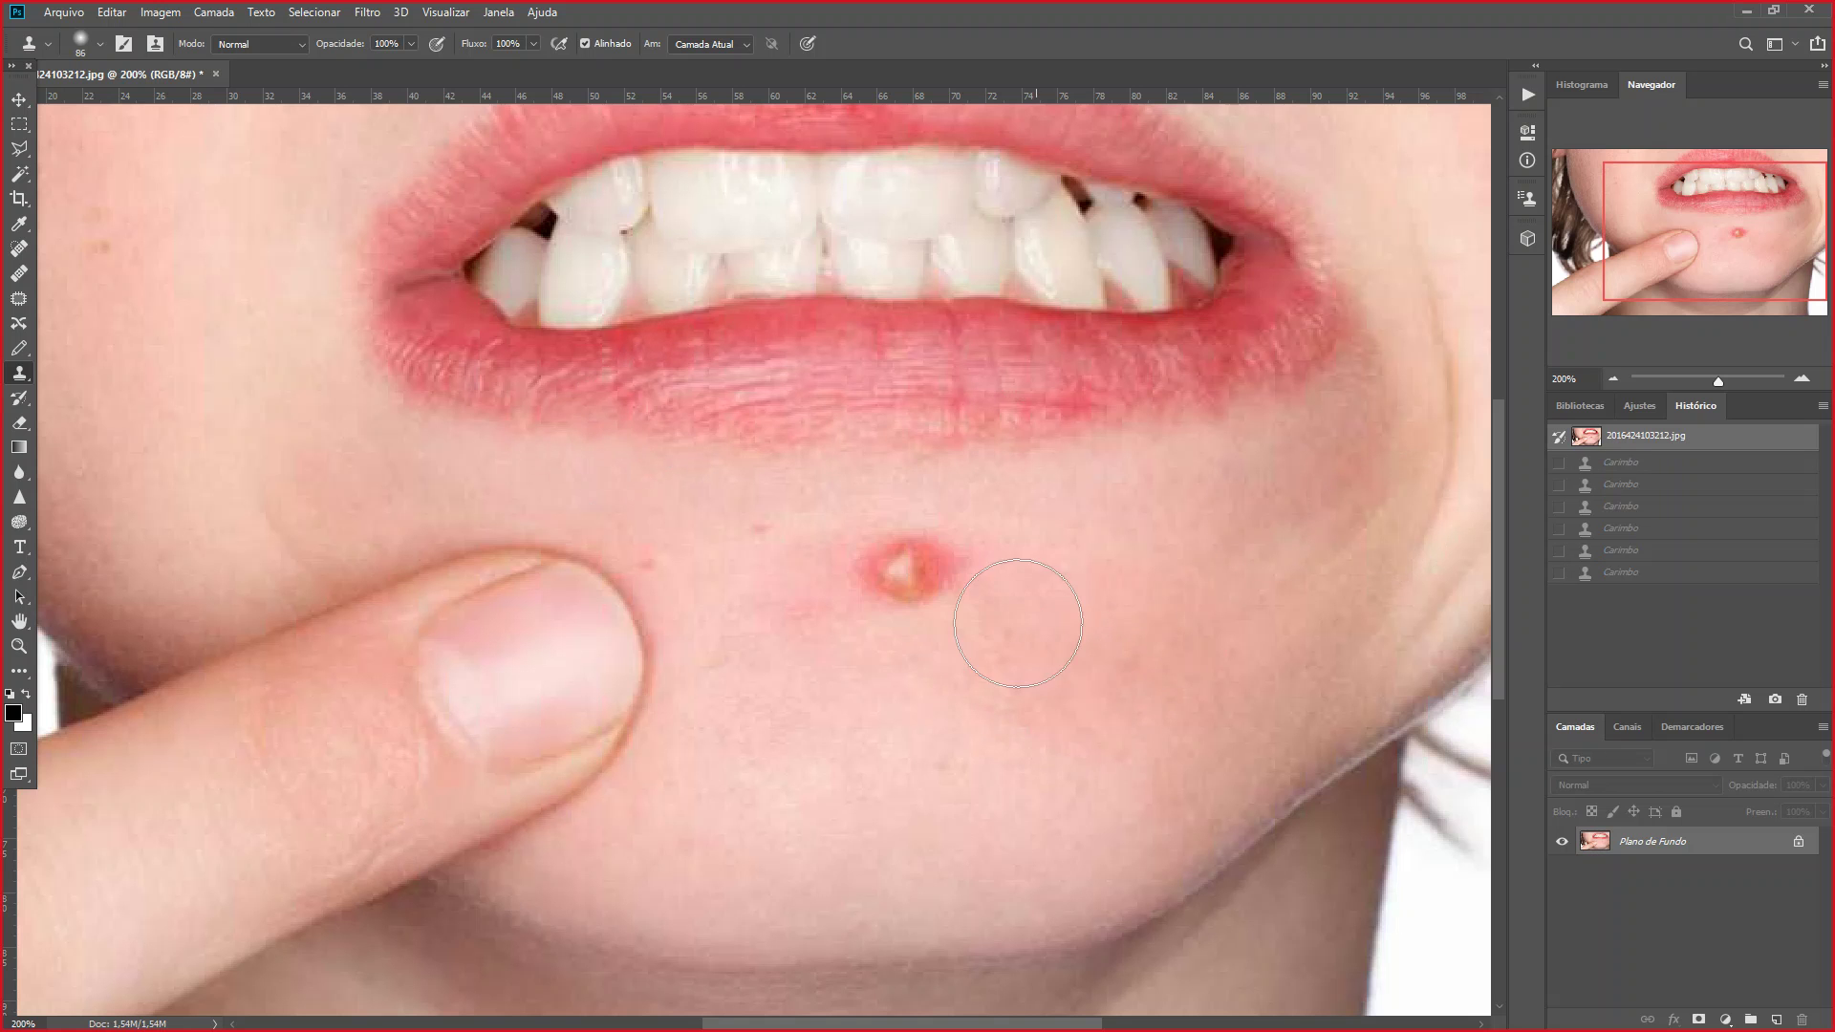
Set the Clone Stamp's brush hardness to 100%
click(100, 45)
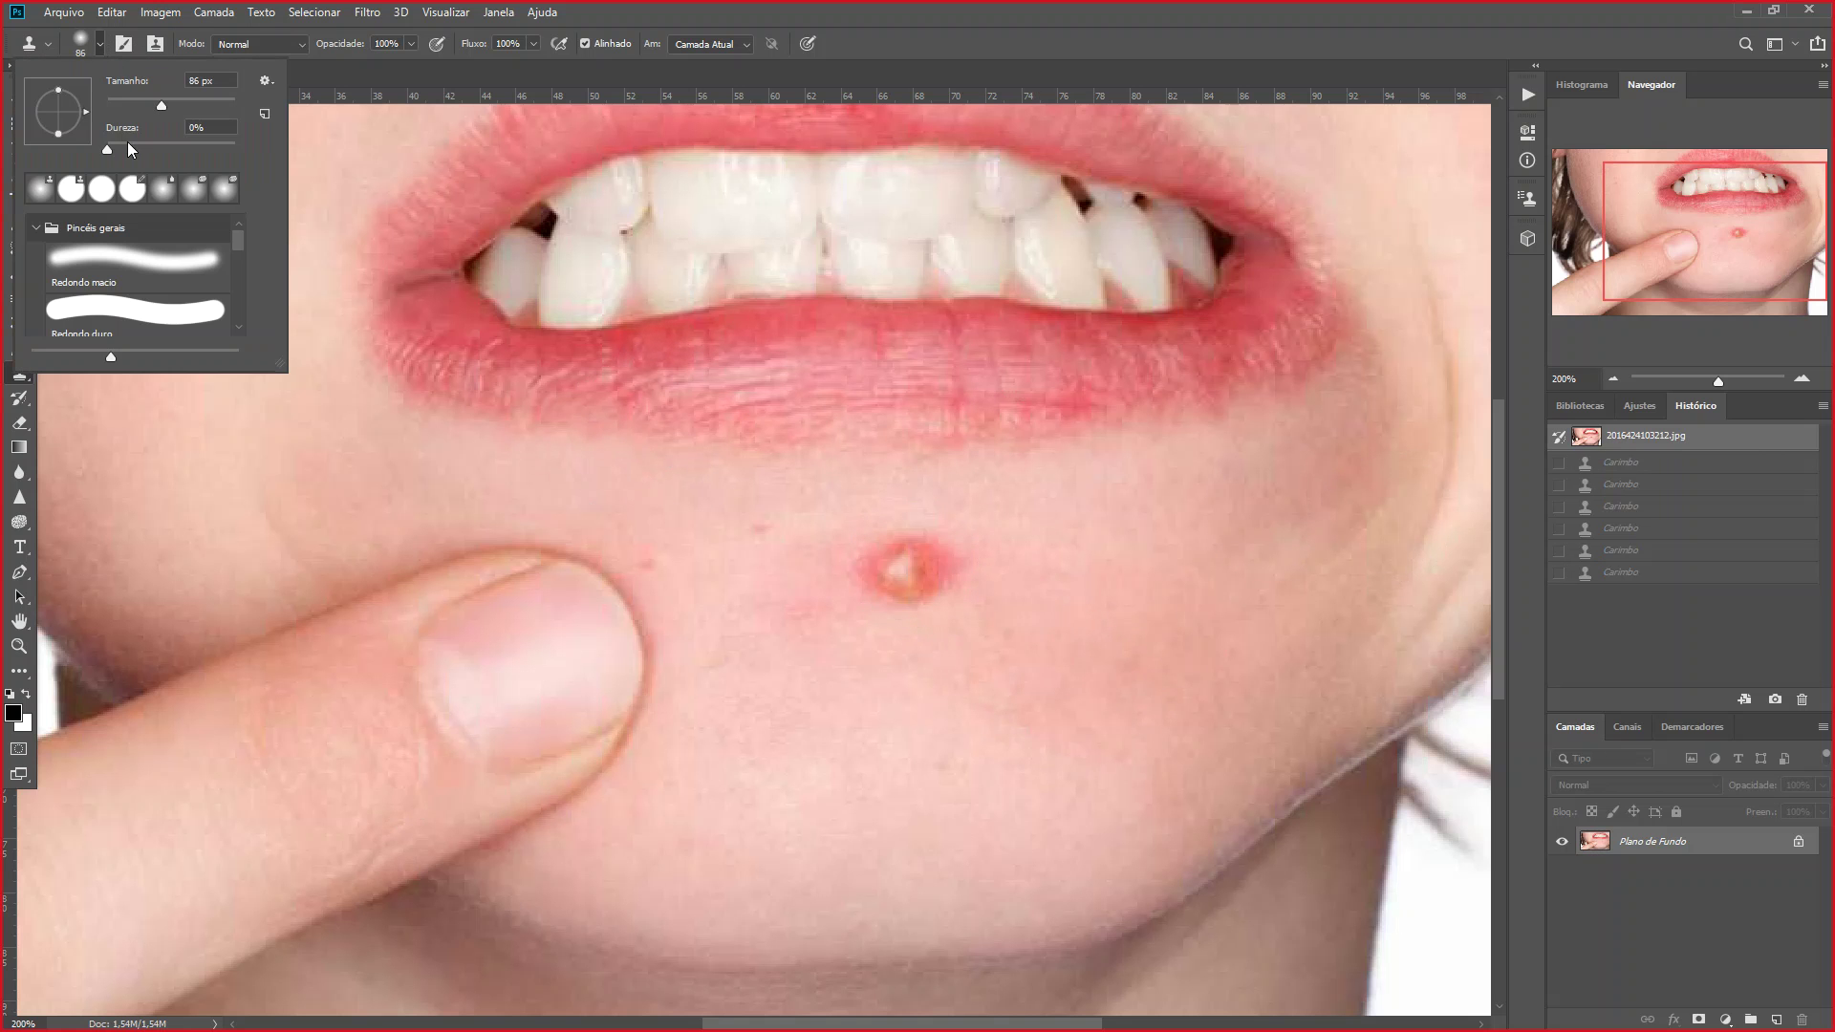
drag(109, 148, 121, 149)
key(Return)
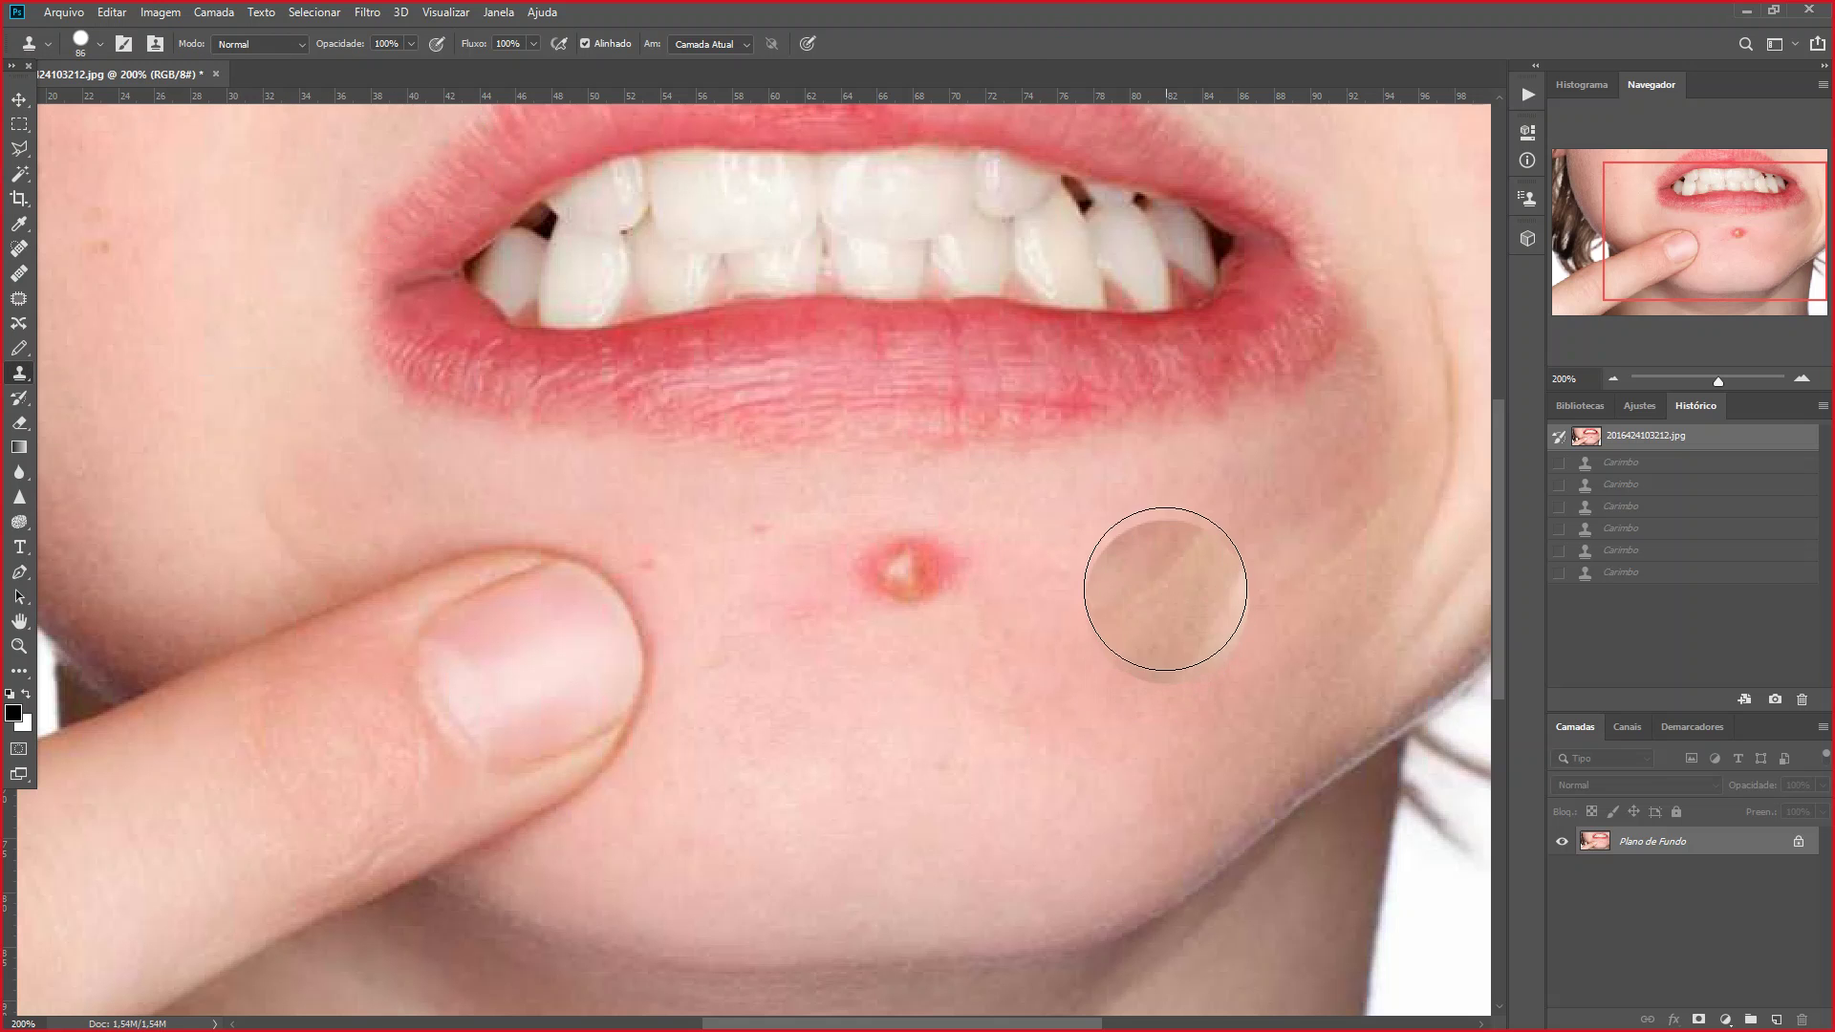
Try stamping skin sampled beside the pimple over it with the hard-edged brush, and revert the photo to its opening snapshot
alt+click(1120, 554)
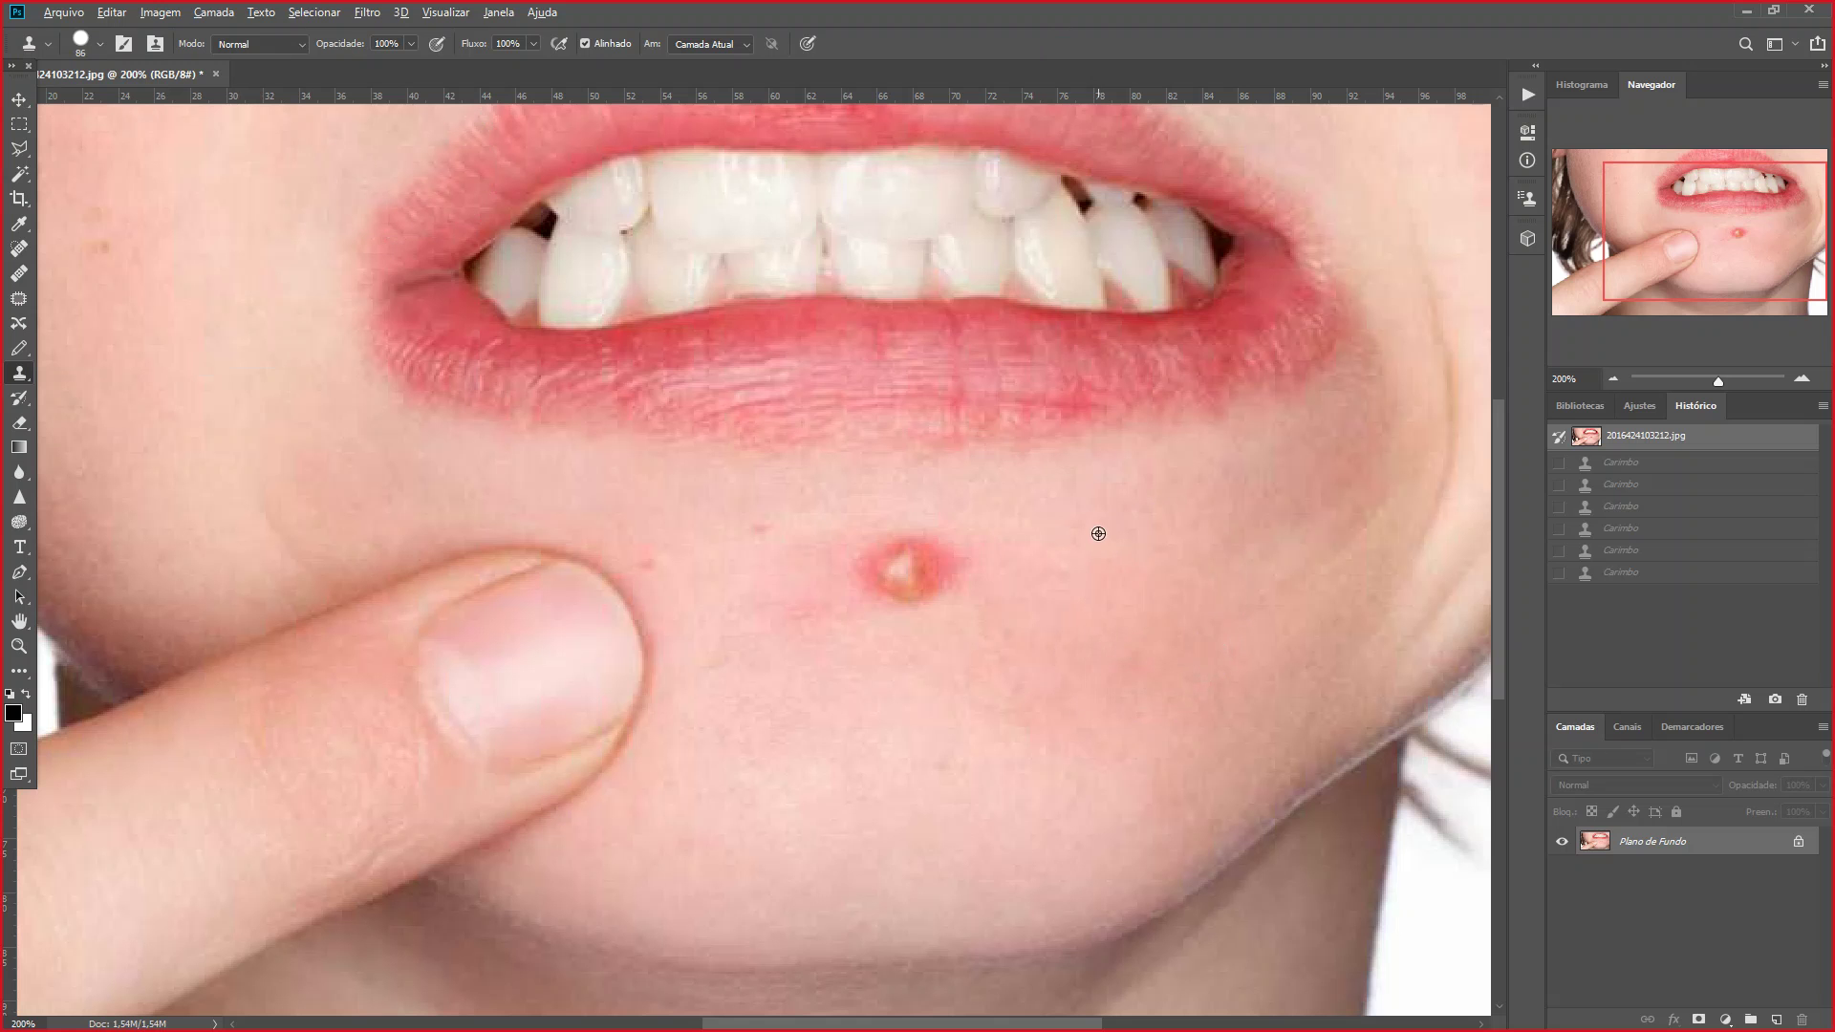
click(922, 569)
click(923, 569)
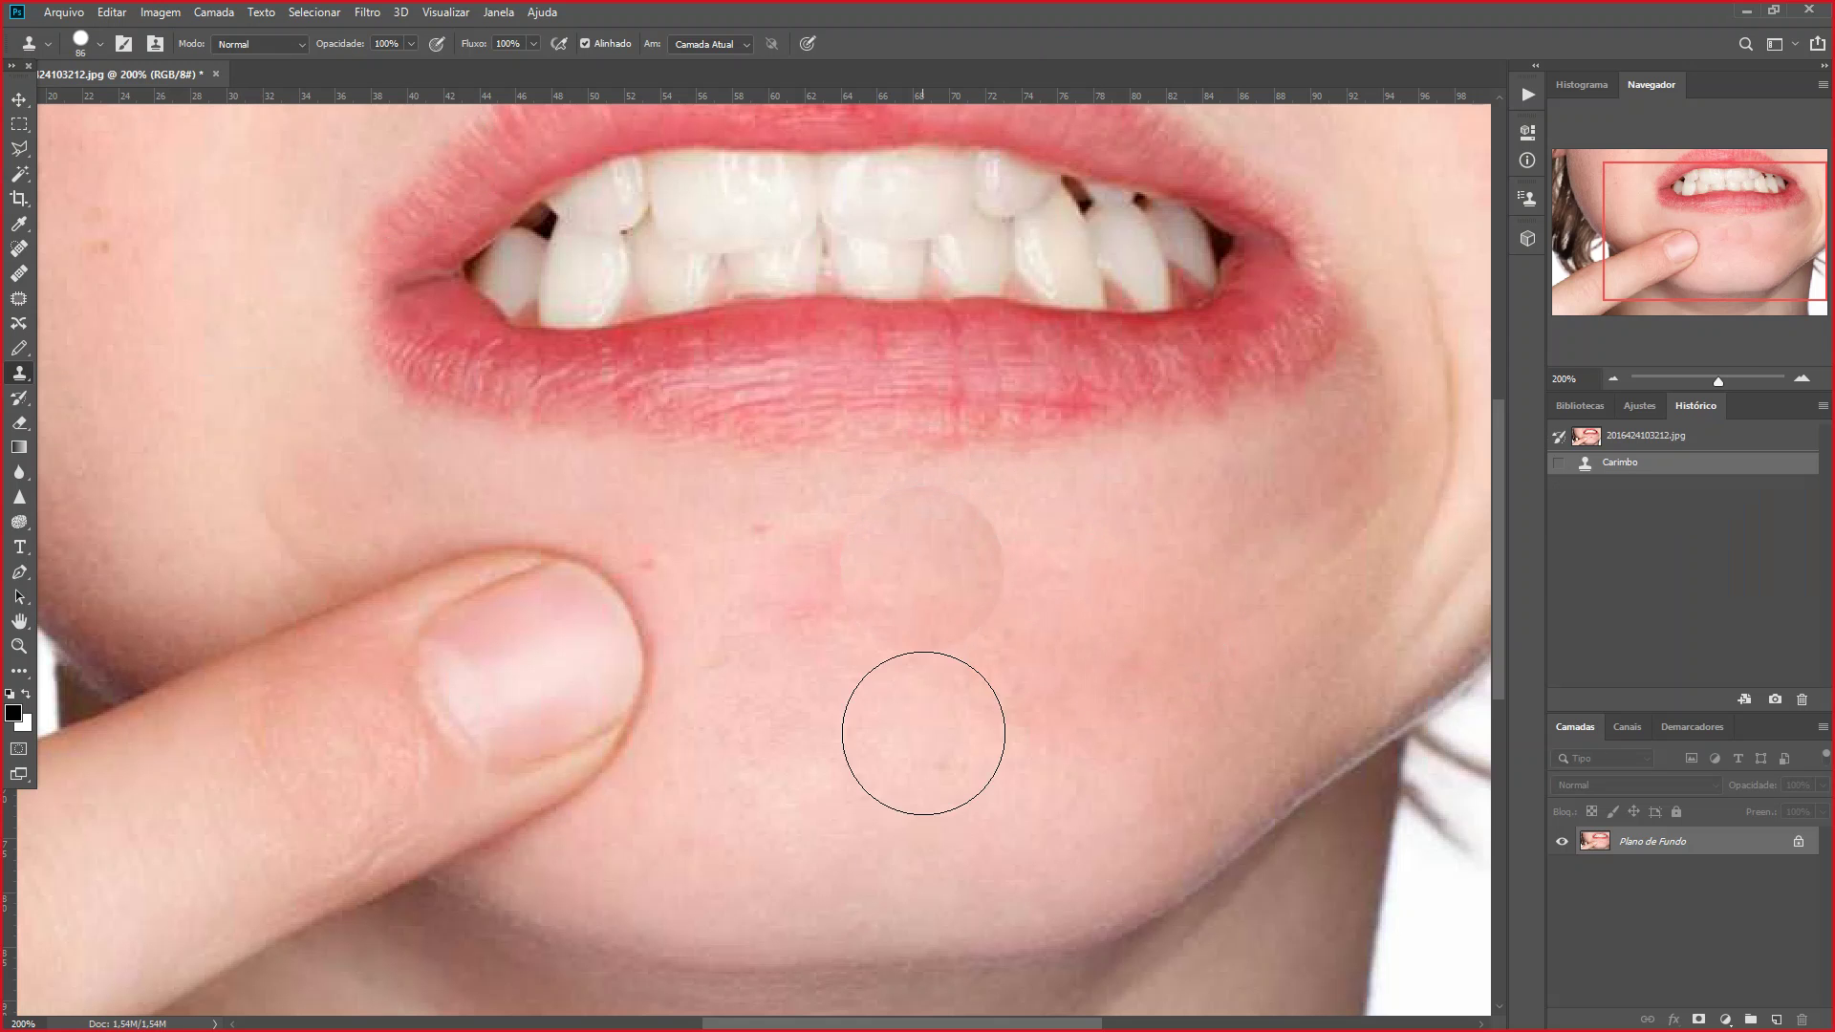
click(1801, 379)
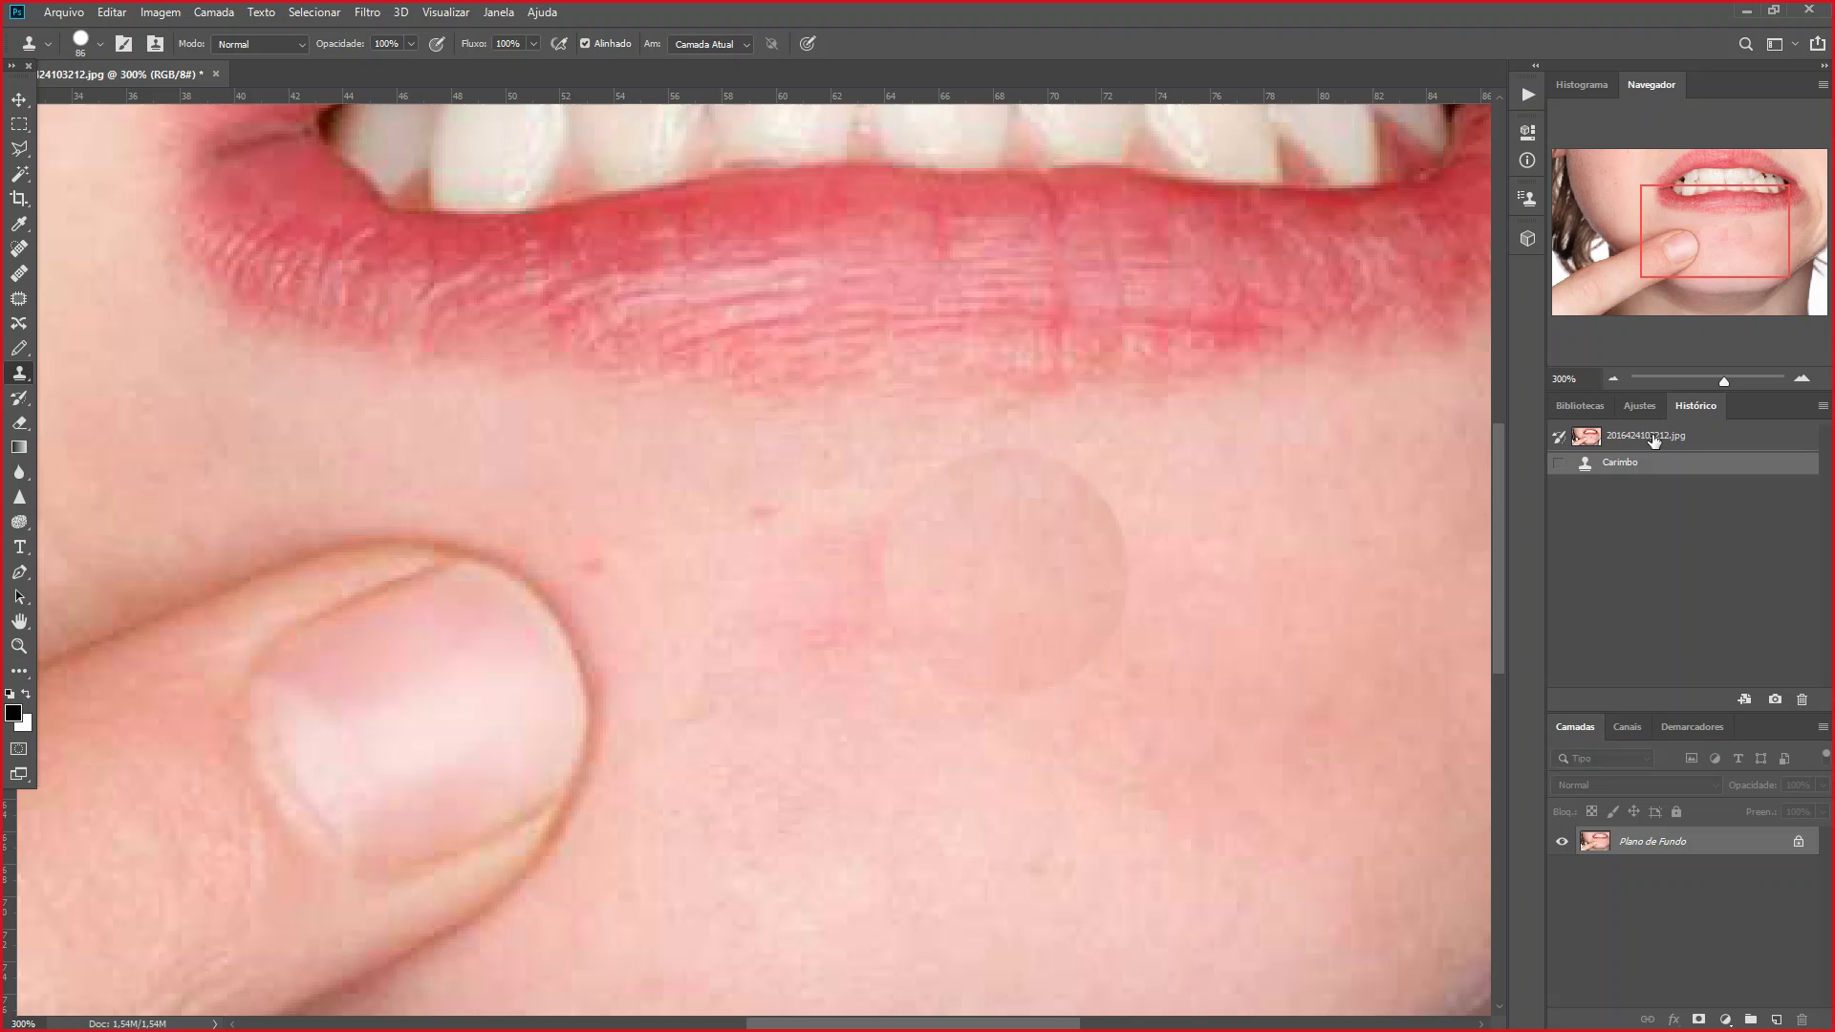
key(ctrl+z)
click(1096, 604)
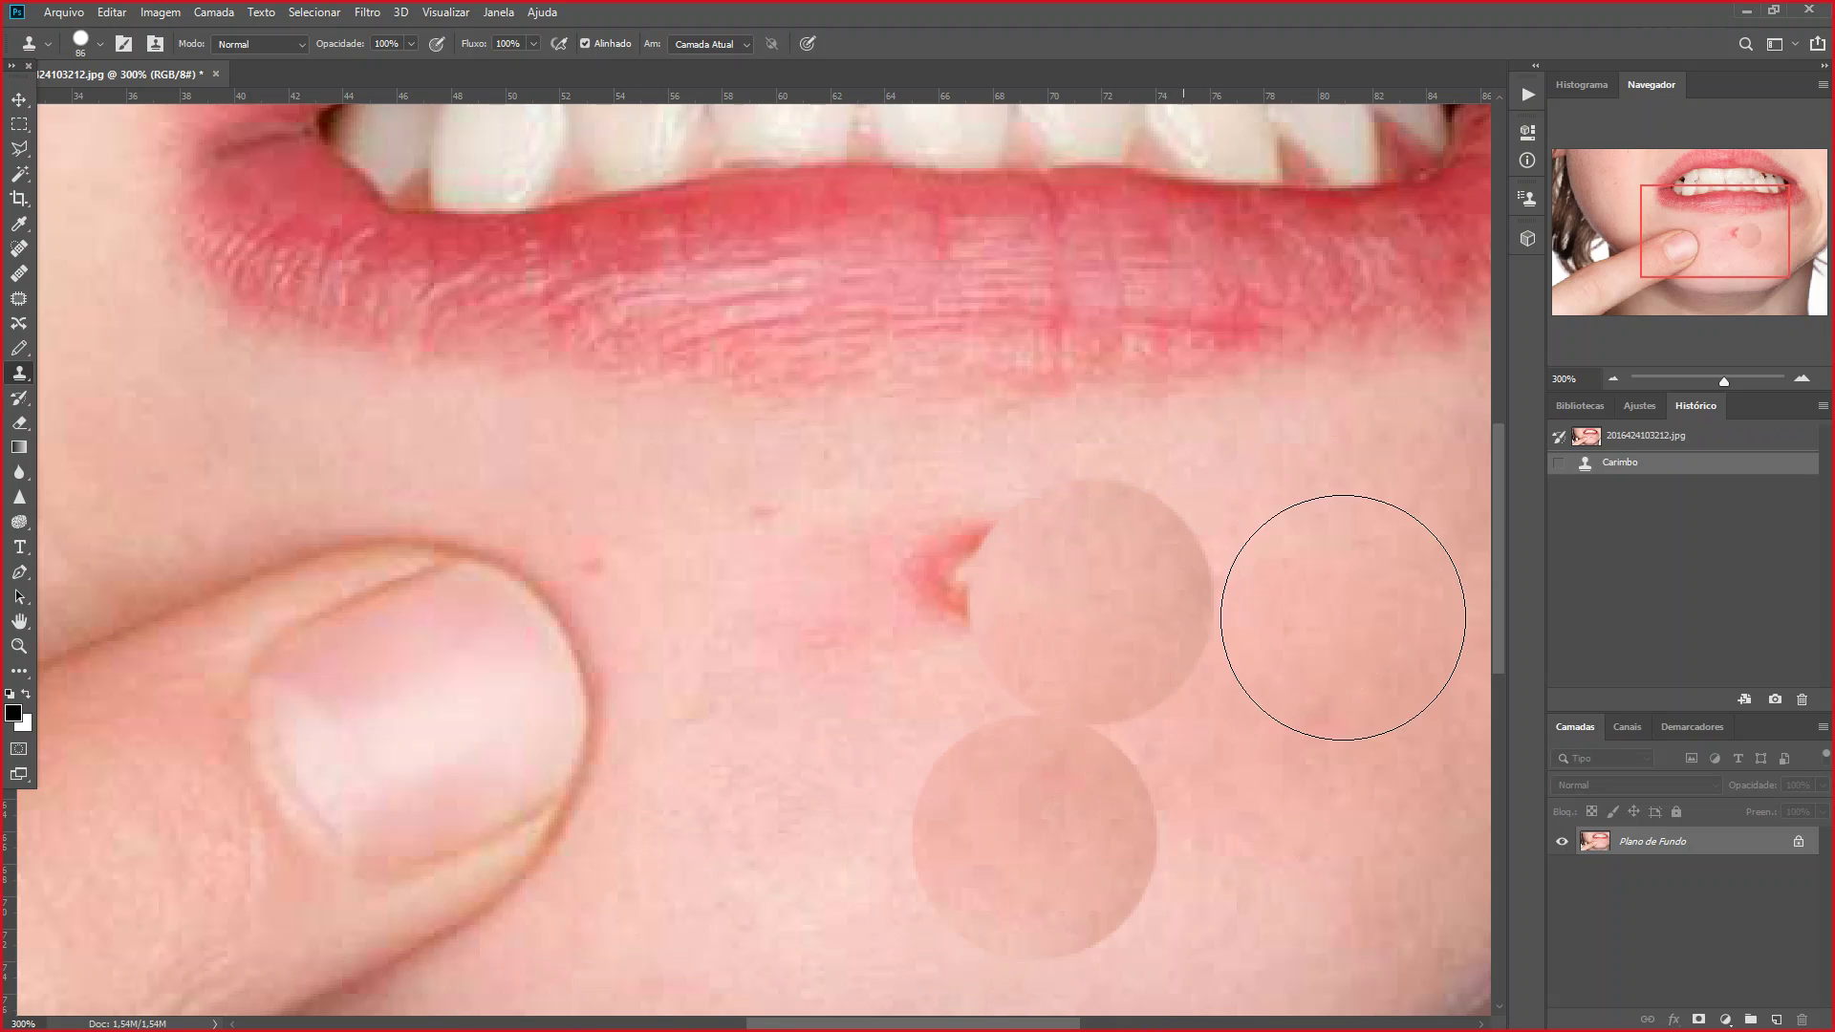
click(1620, 437)
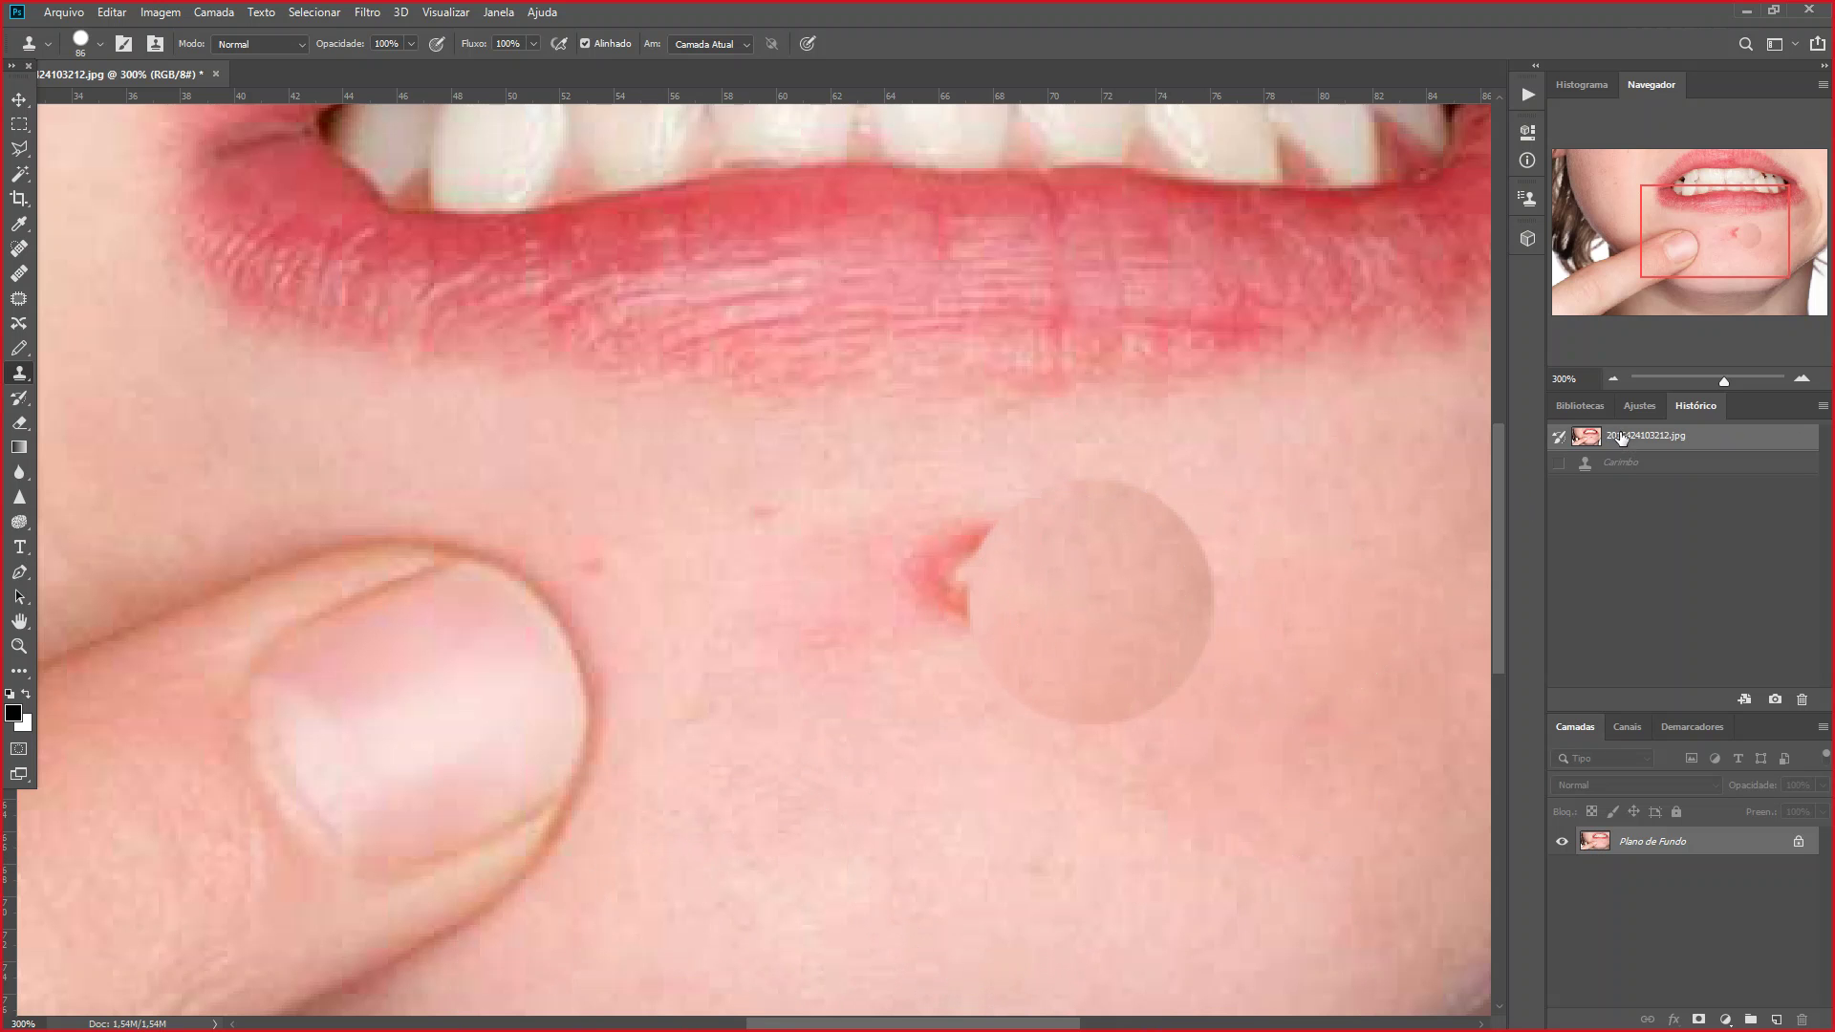
Set the Clone Stamp's hardness to 0% and cover the pimple and its surrounding redness with several stamps of cloned skin
click(101, 43)
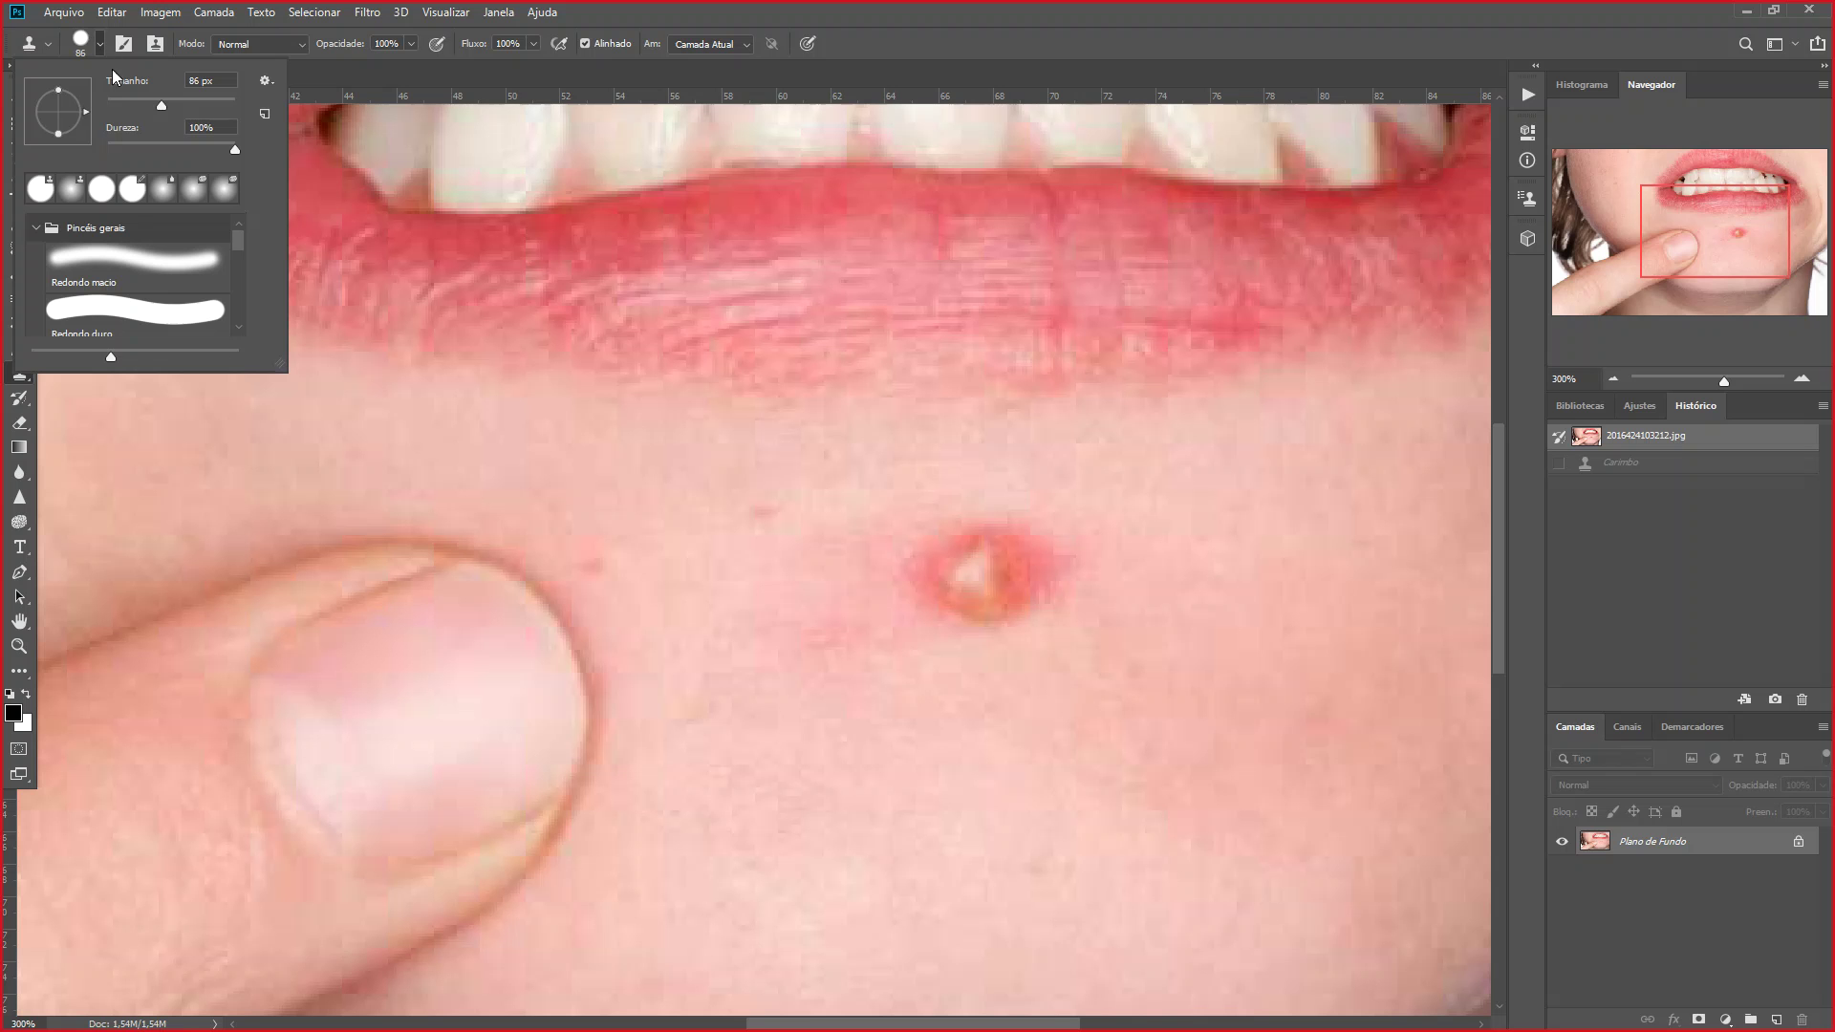
drag(225, 147, 100, 139)
click(988, 553)
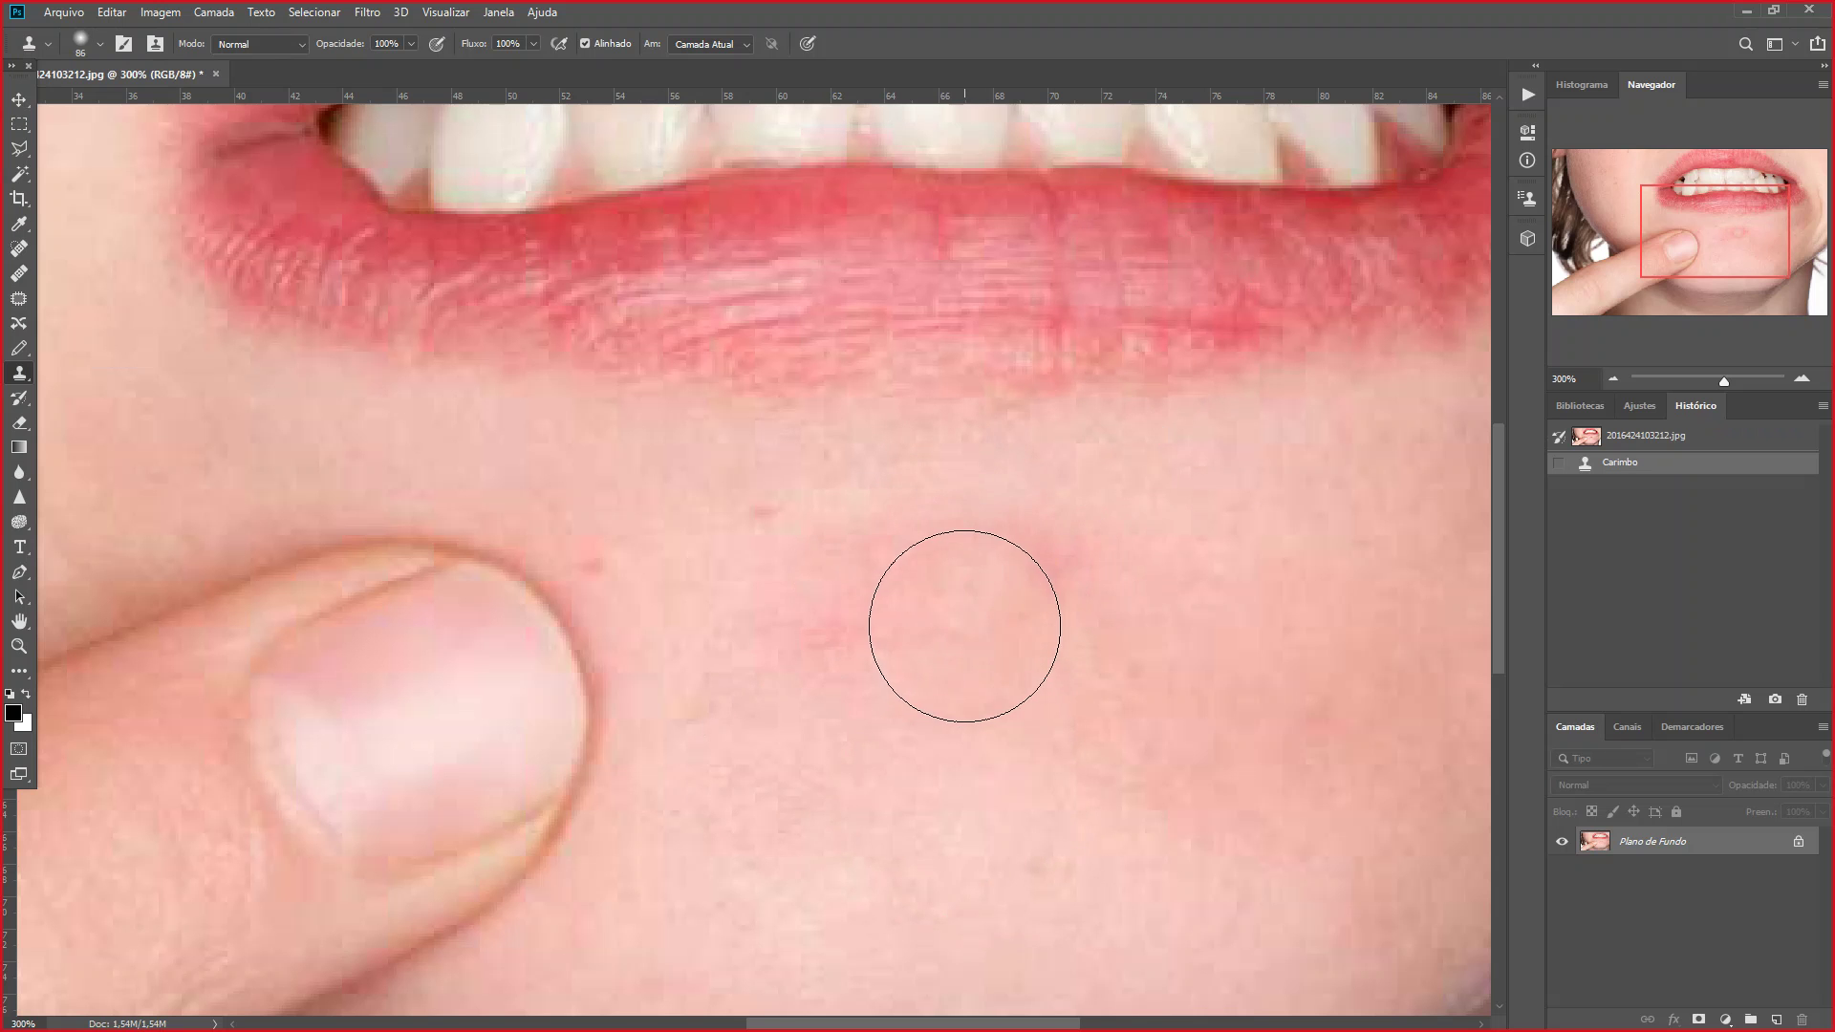
click(991, 553)
click(1041, 578)
click(1040, 602)
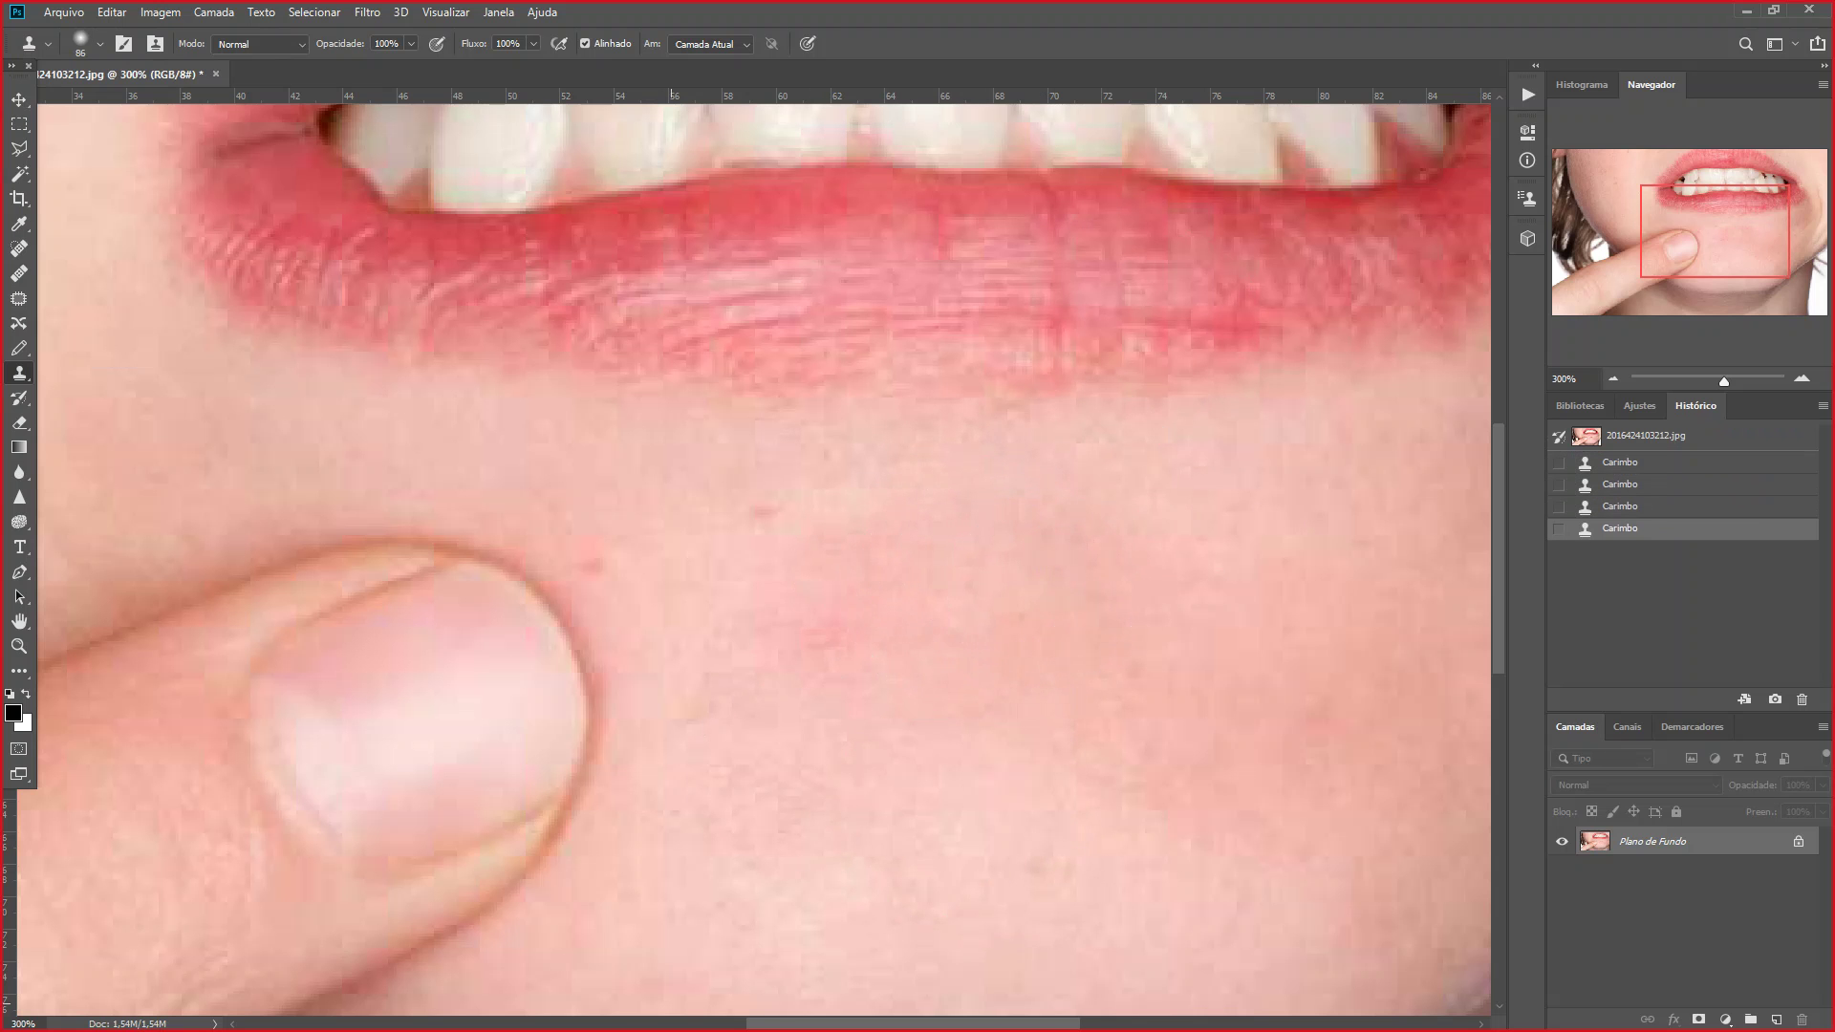
click(922, 606)
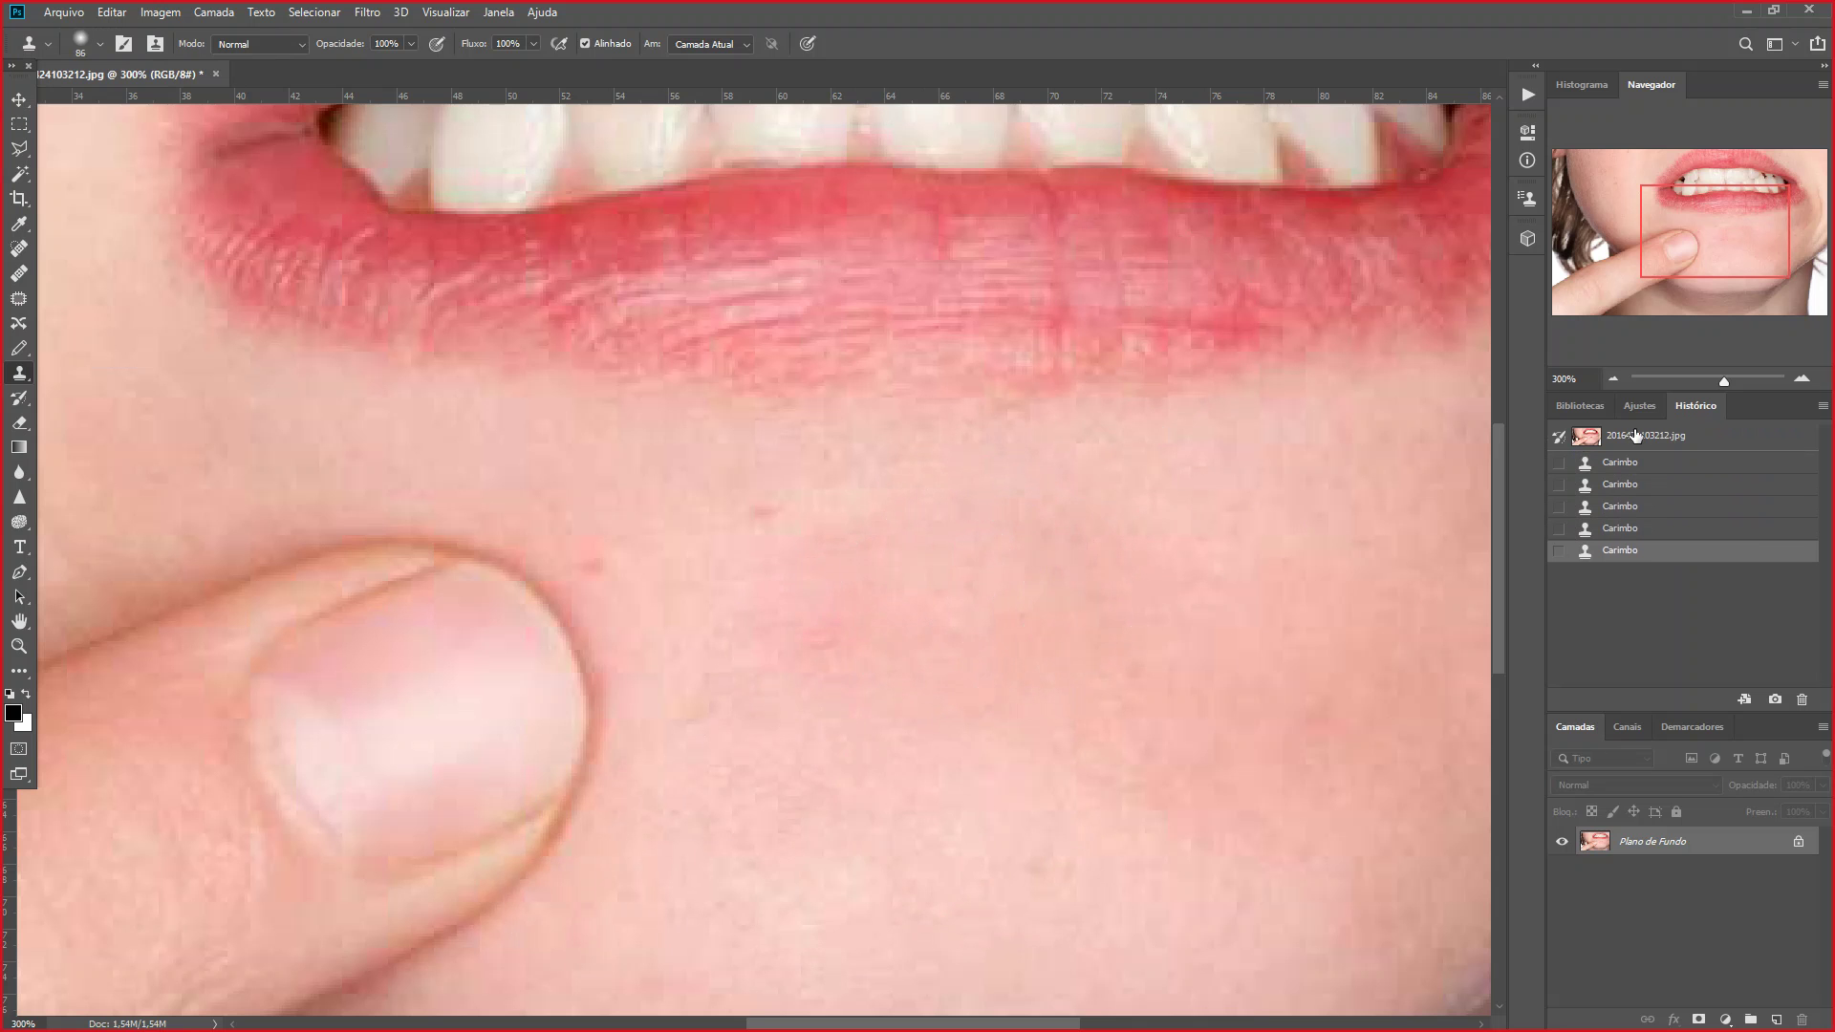
Paint over the whole fingernail with the Spot Healing Brush to replace it with surrounding skin
click(1614, 380)
click(1614, 379)
click(1613, 379)
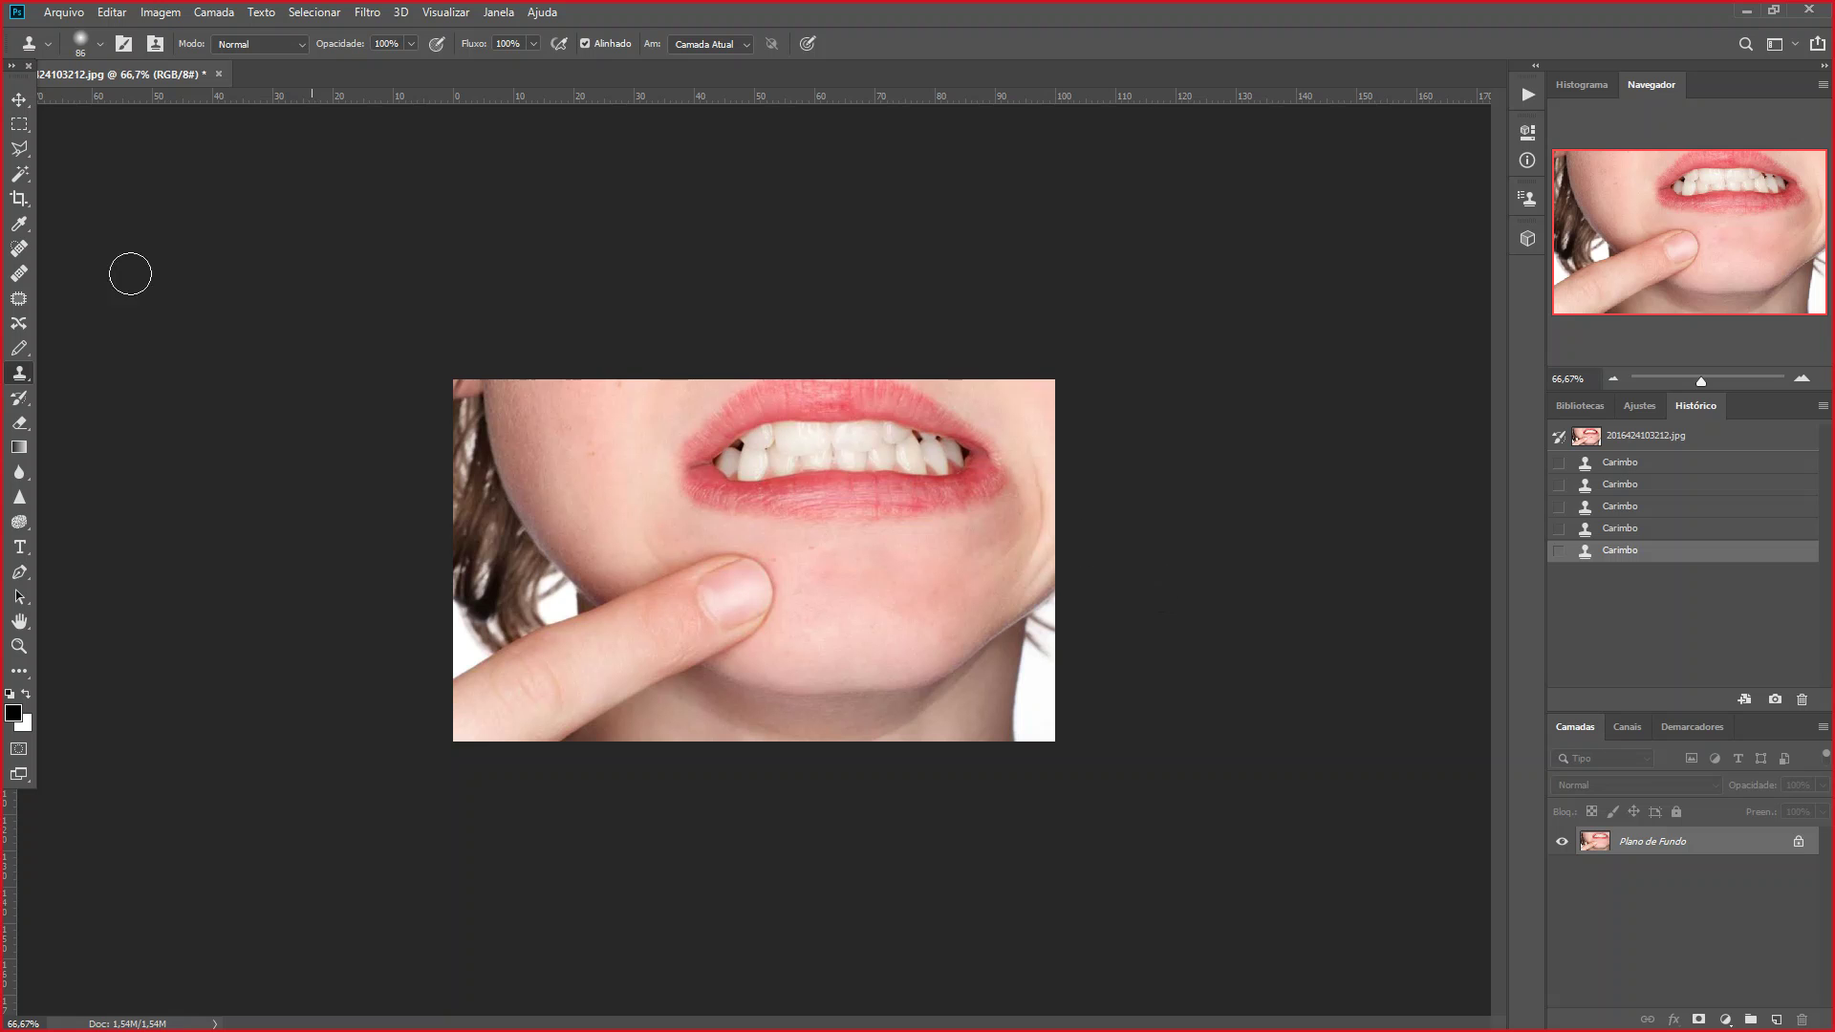
click(20, 249)
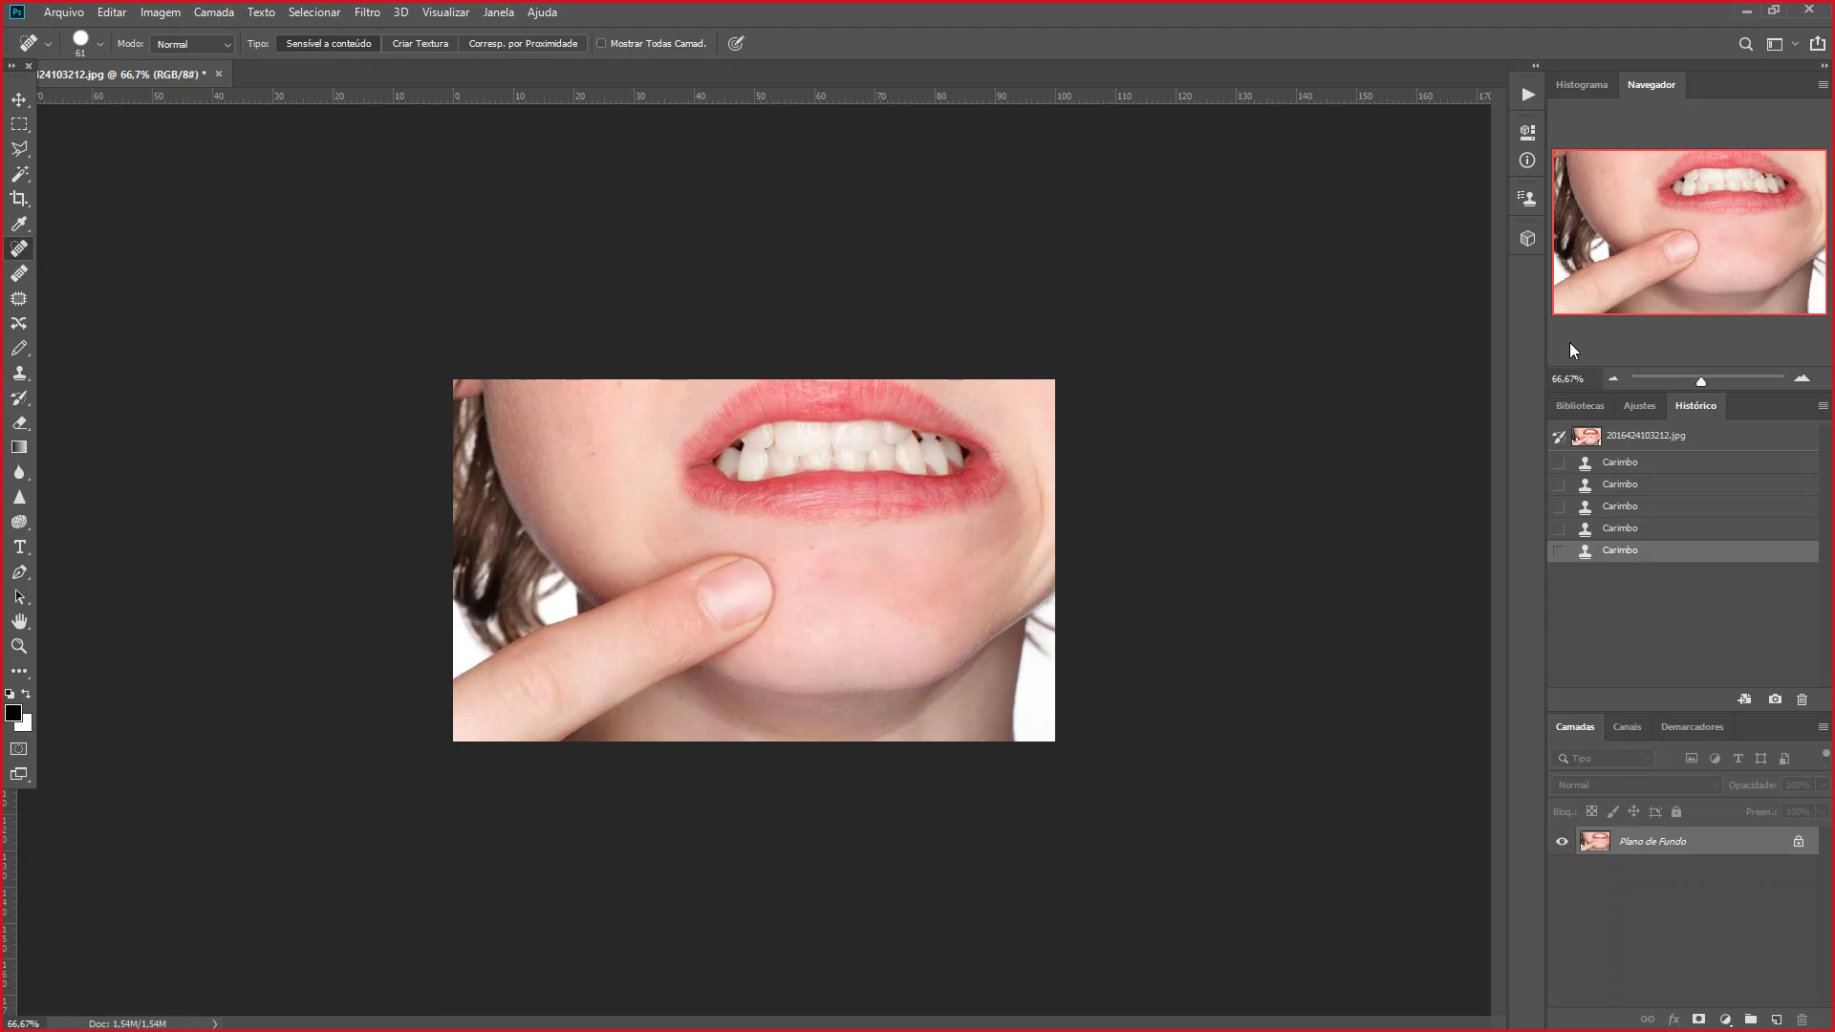
click(1803, 379)
click(1803, 380)
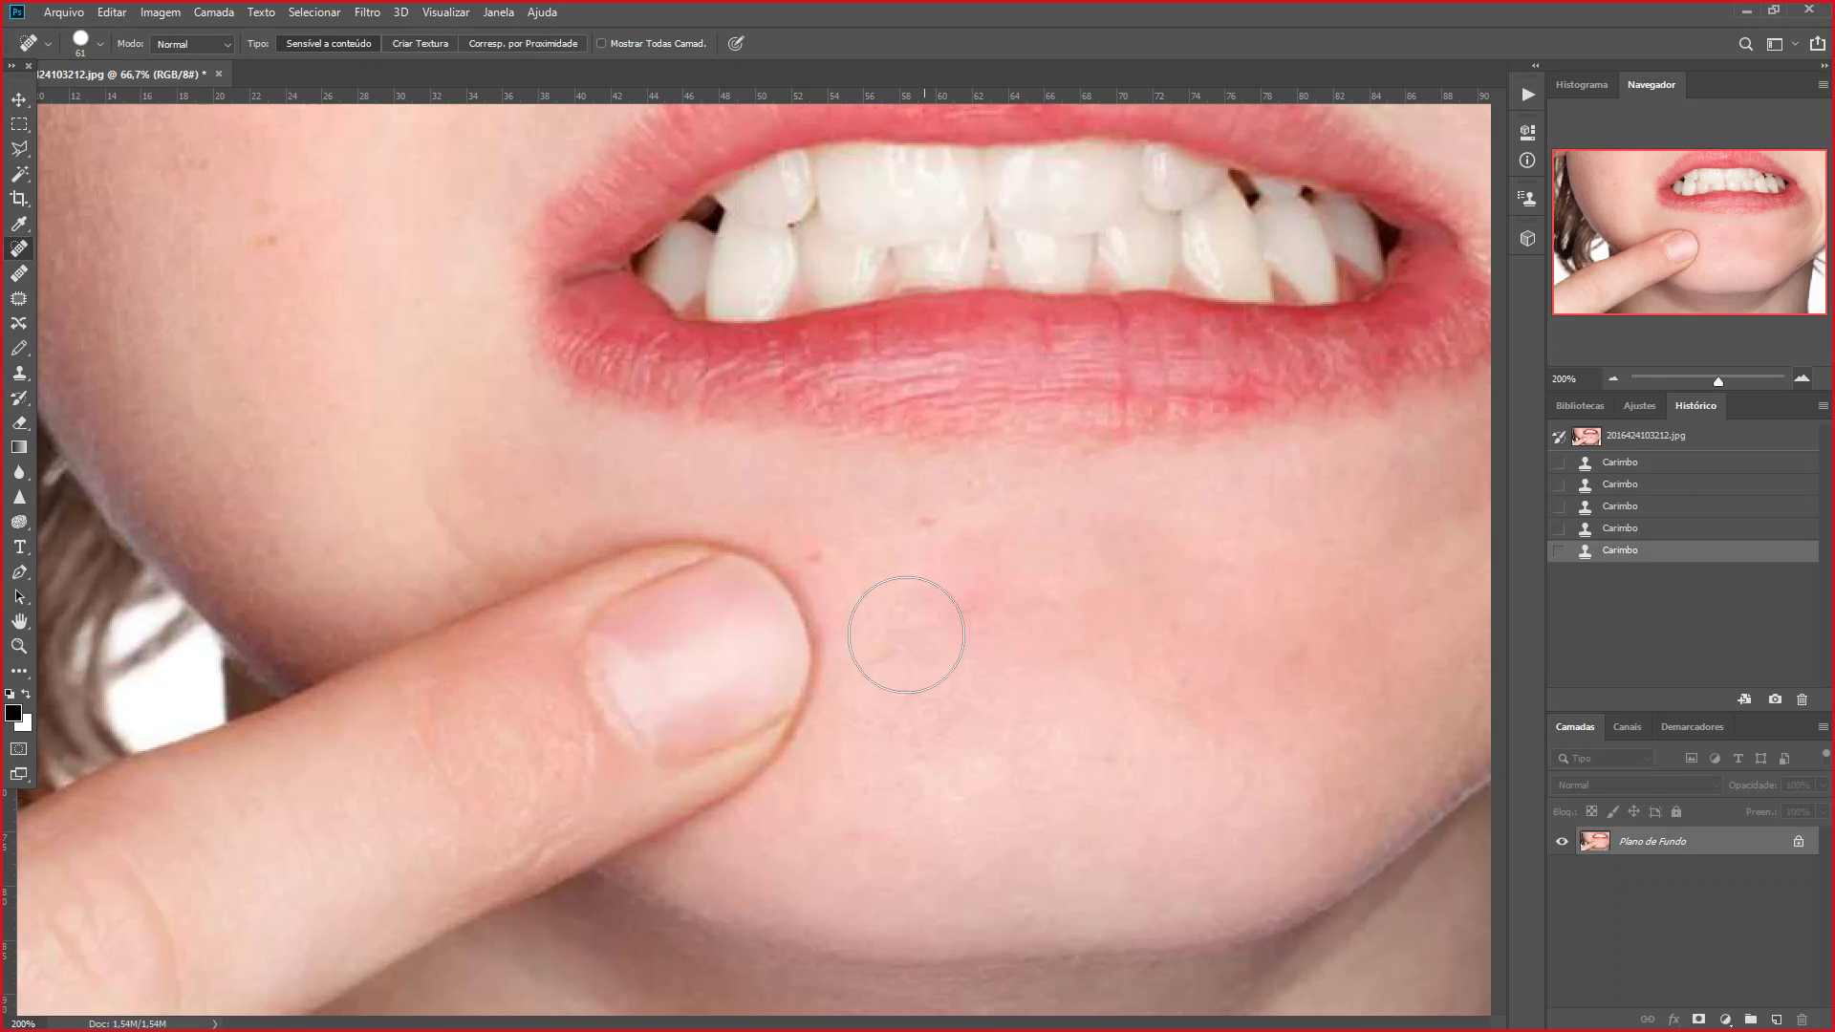
mouse_move(599, 584)
mouse_down()
mouse_move(695, 570)
mouse_move(794, 618)
mouse_move(800, 700)
mouse_move(727, 788)
mouse_move(647, 705)
mouse_move(617, 598)
mouse_move(692, 619)
mouse_move(725, 719)
mouse_move(674, 669)
mouse_up()
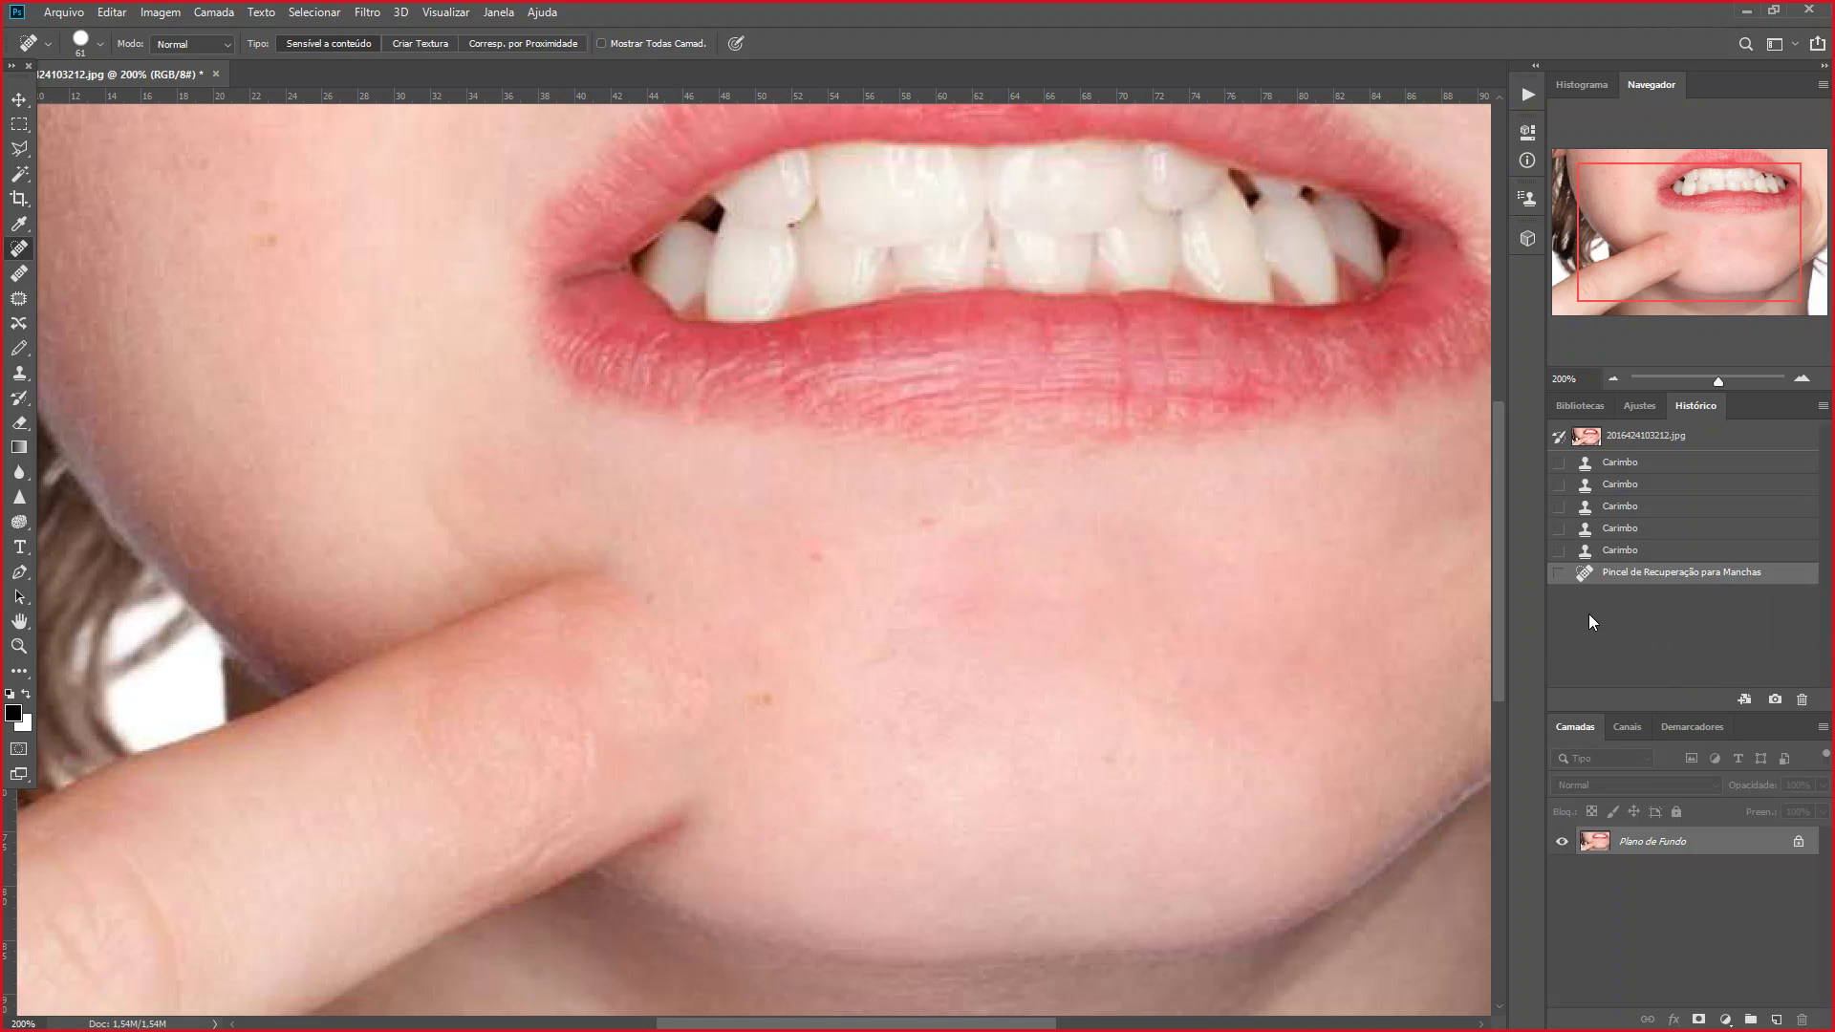
click(1615, 377)
click(1617, 377)
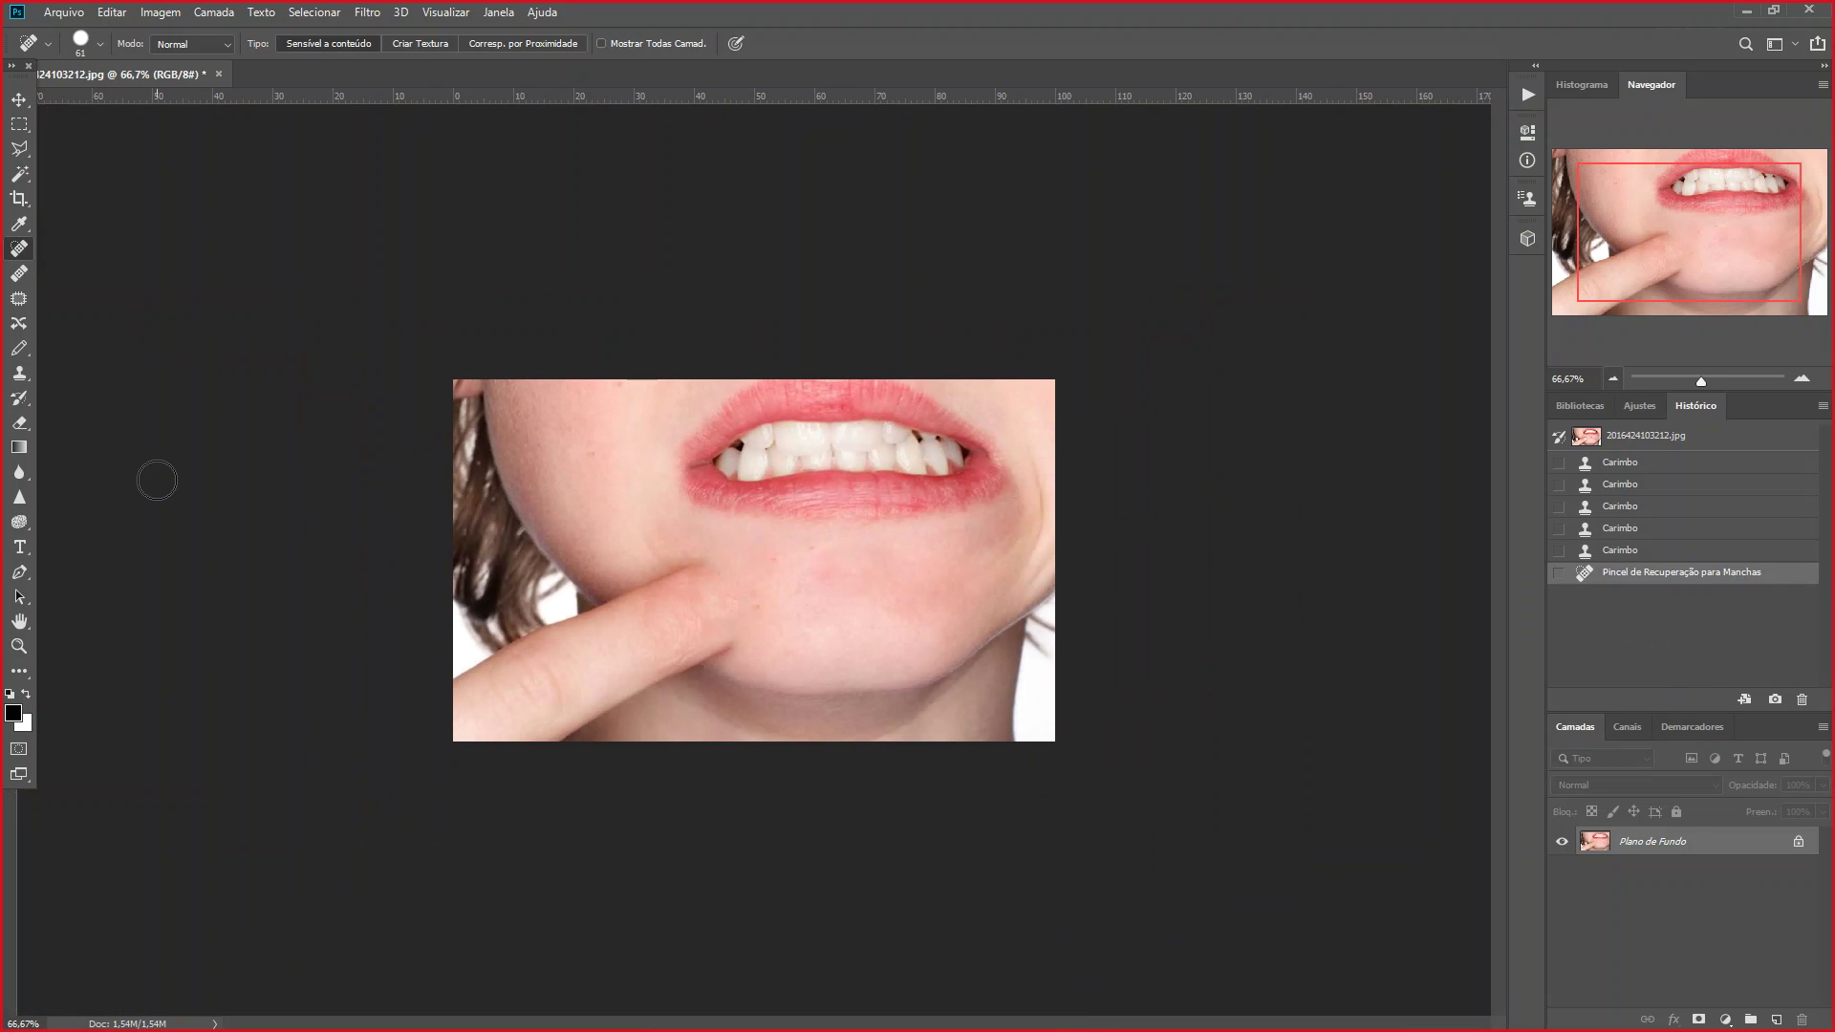
Clone the row of teeth with the Clone Stamp onto the chin below the lower lip
click(20, 373)
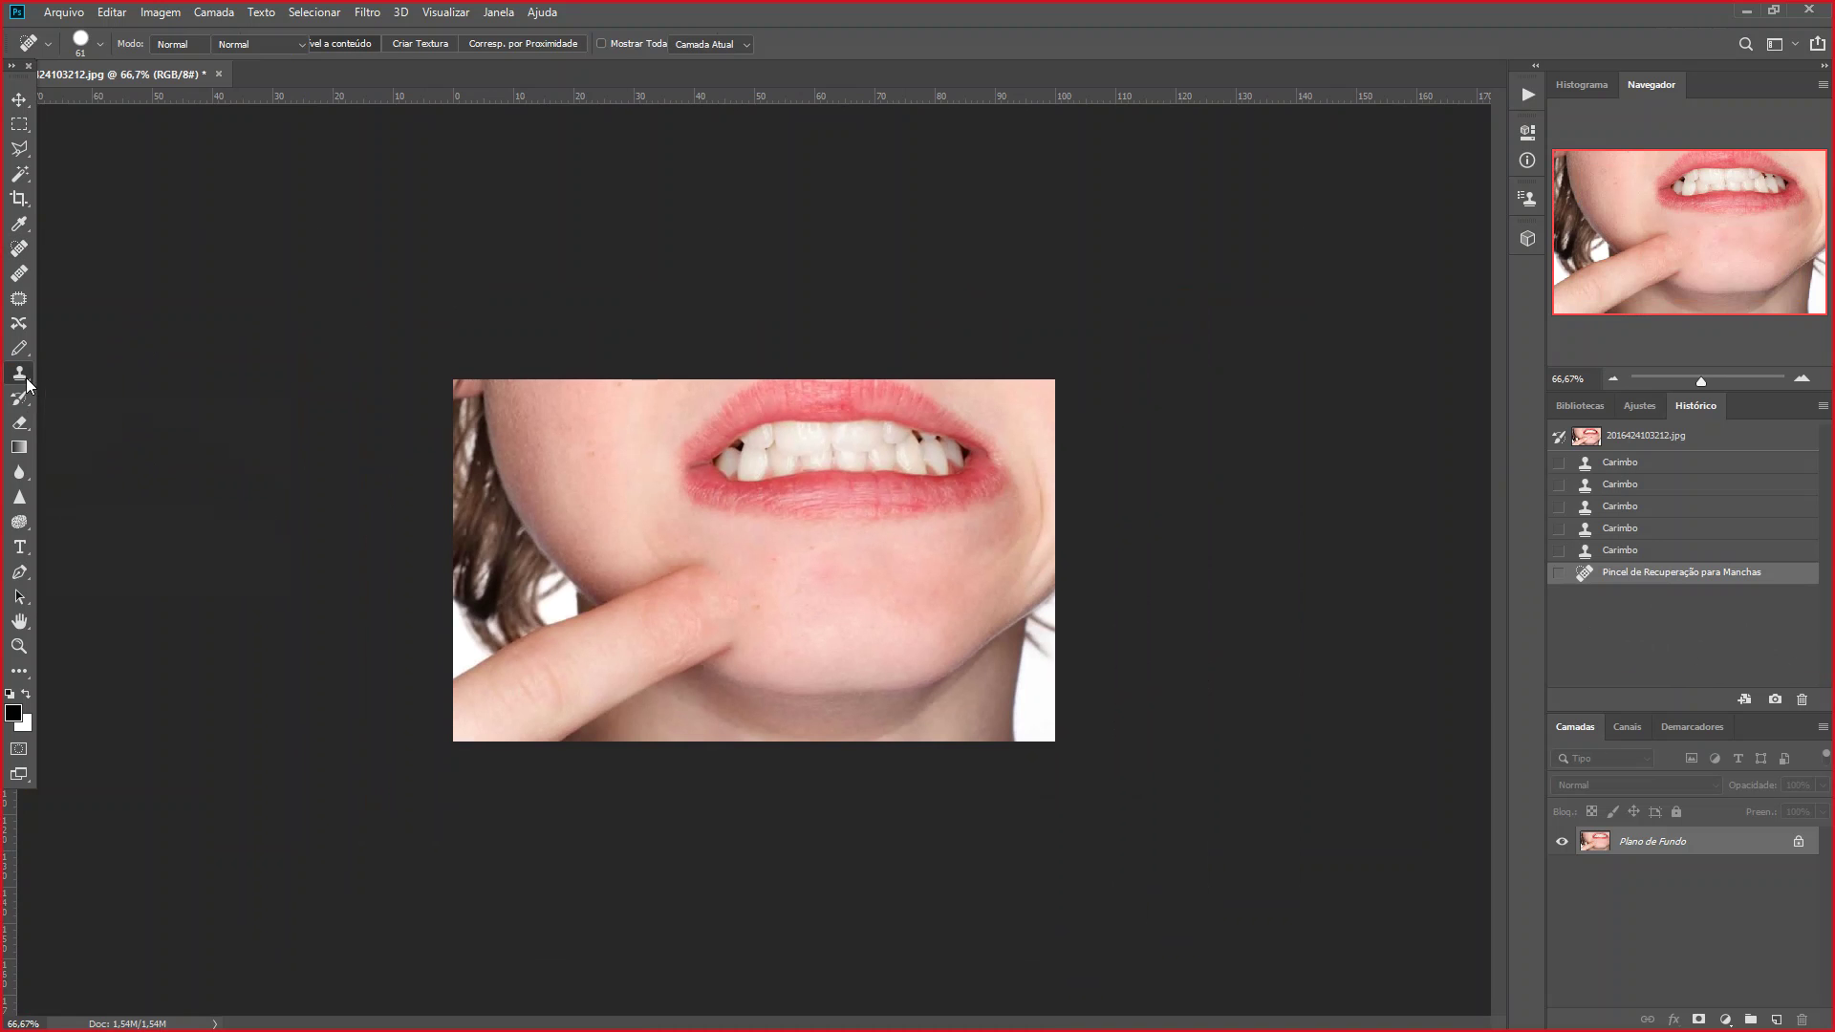
click(1801, 380)
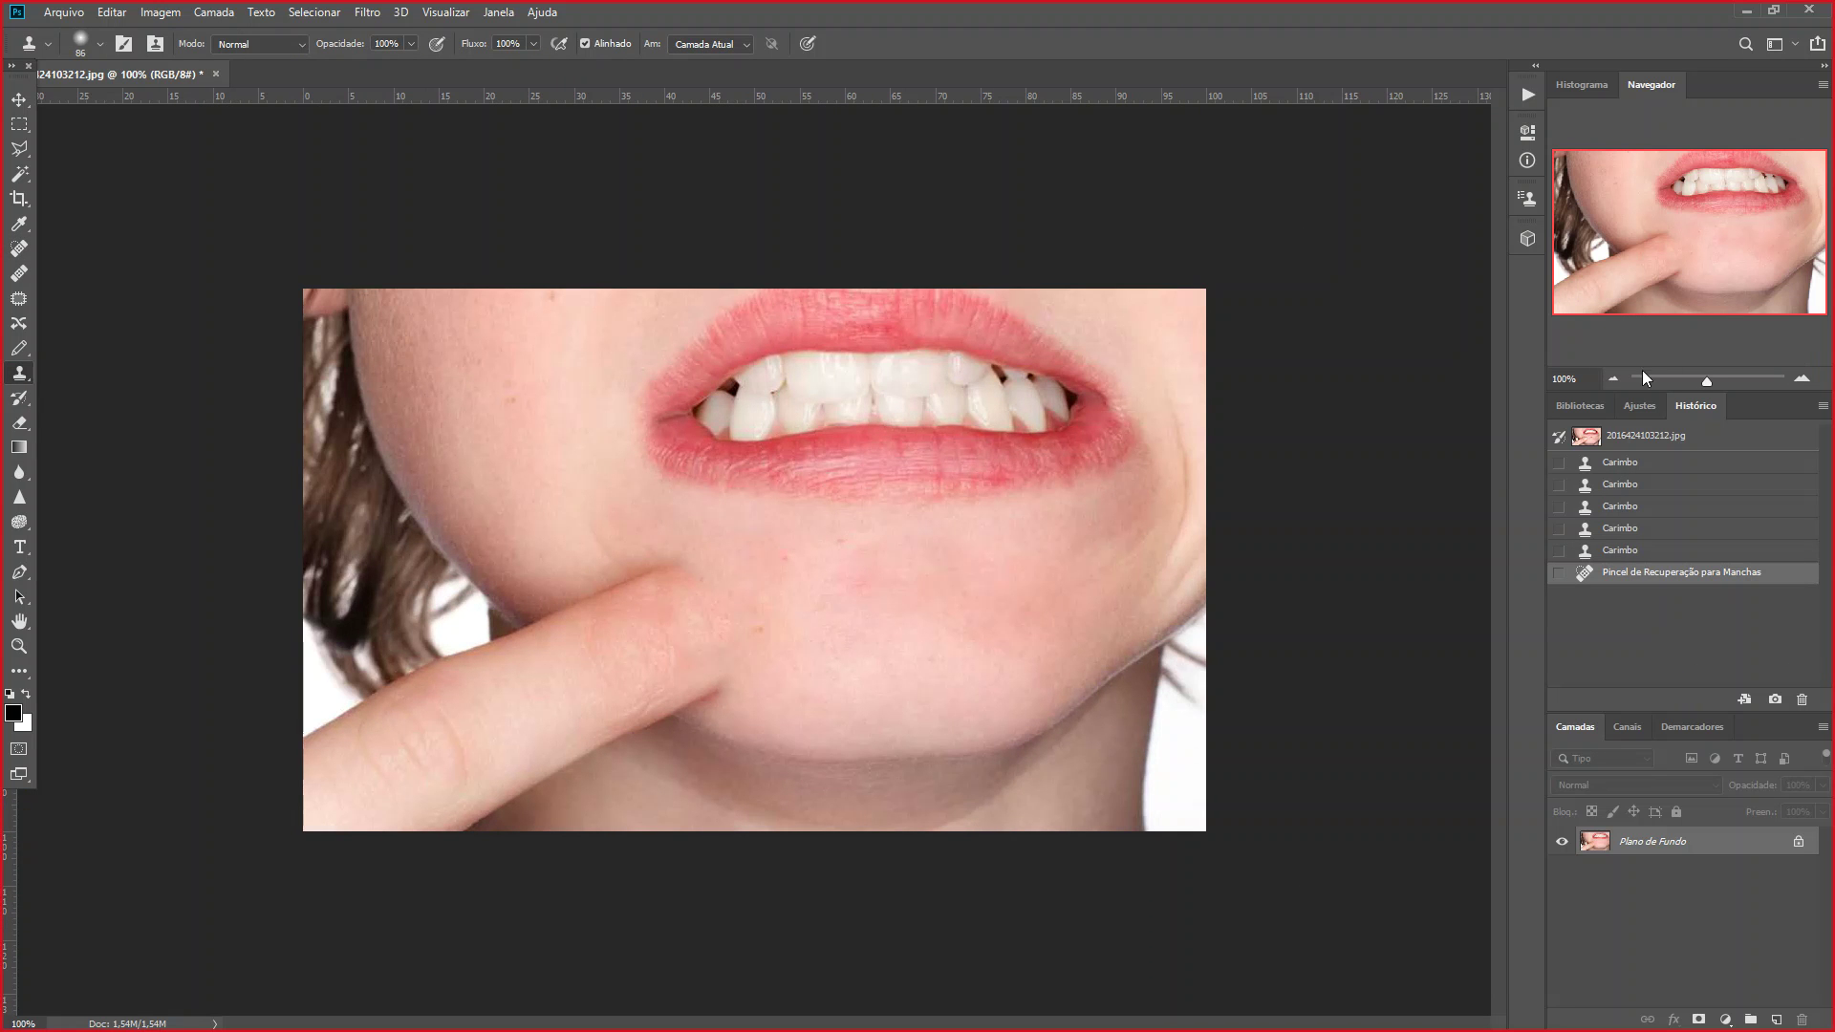
alt+click(871, 392)
mouse_move(884, 595)
mouse_down()
mouse_move(971, 594)
mouse_move(783, 590)
mouse_move(1077, 599)
mouse_move(778, 588)
mouse_move(729, 599)
mouse_move(723, 621)
mouse_up()
click(987, 594)
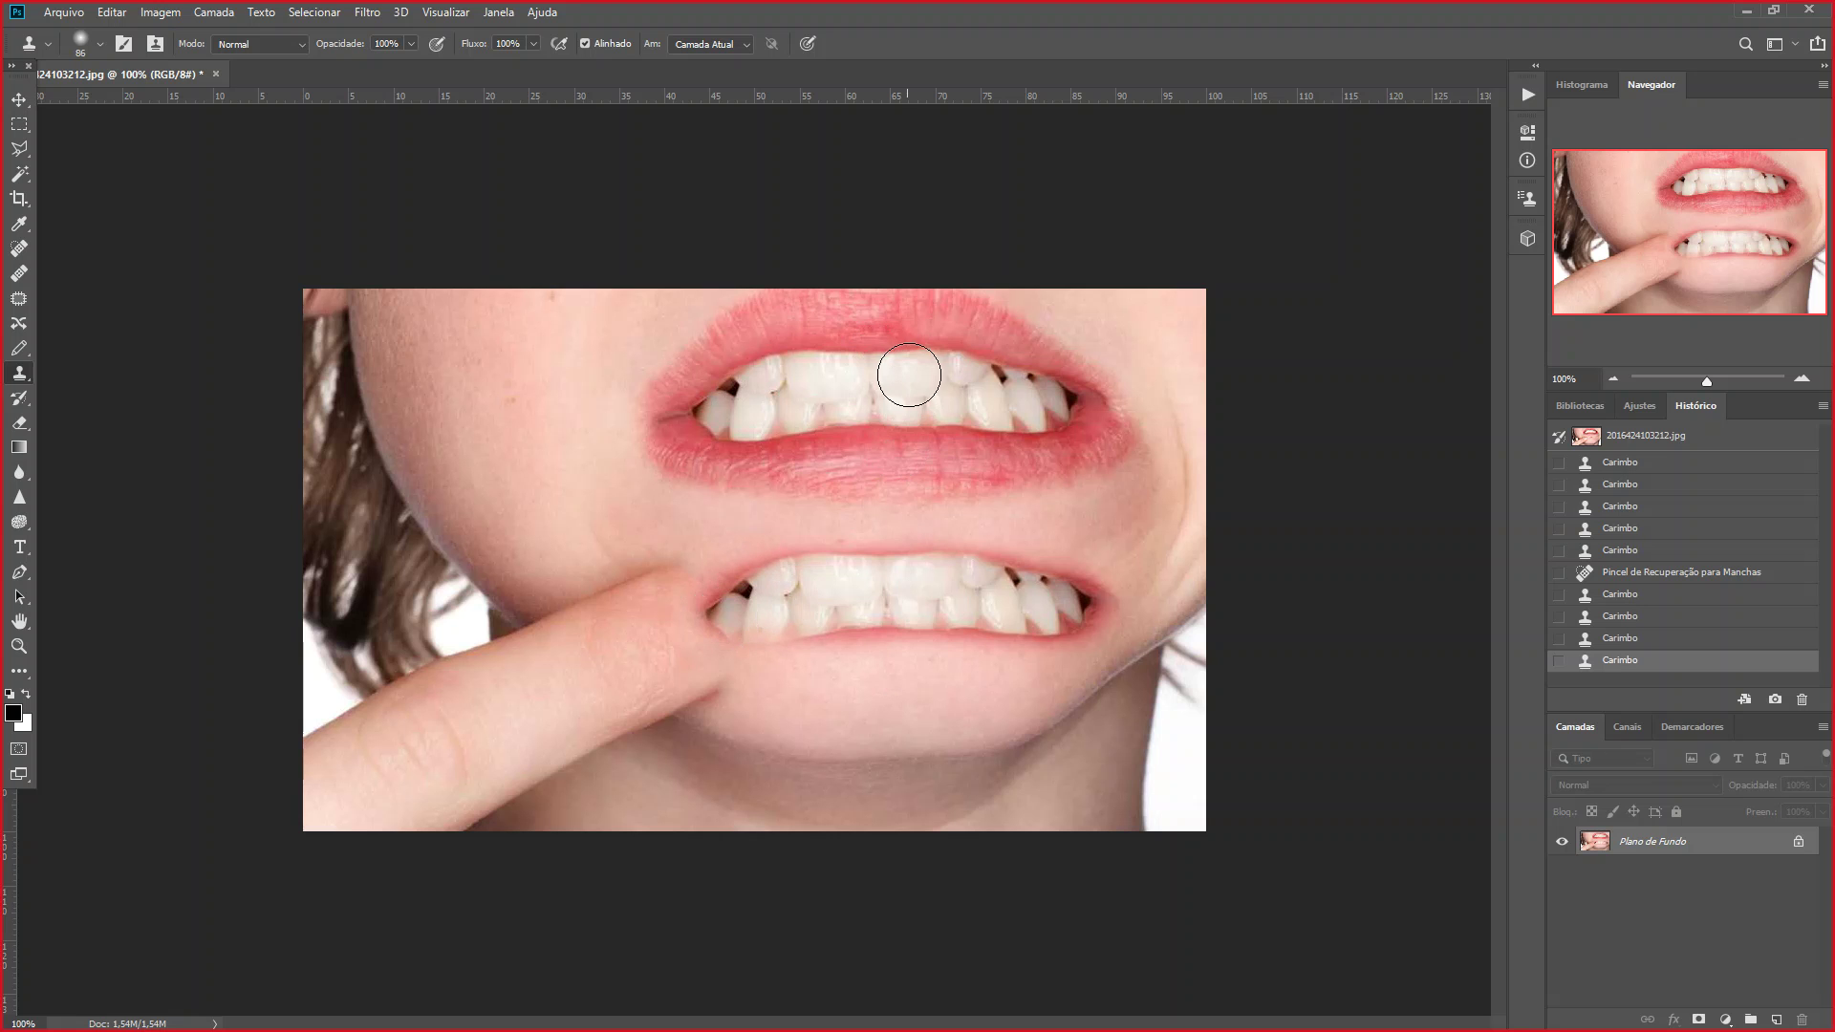
Clone extra teeth over the mouth's left corner and the adjoining cheek, and lower-lip texture onto the skin above the duplicated teeth
key(x)
drag(877, 381, 886, 381)
key(x)
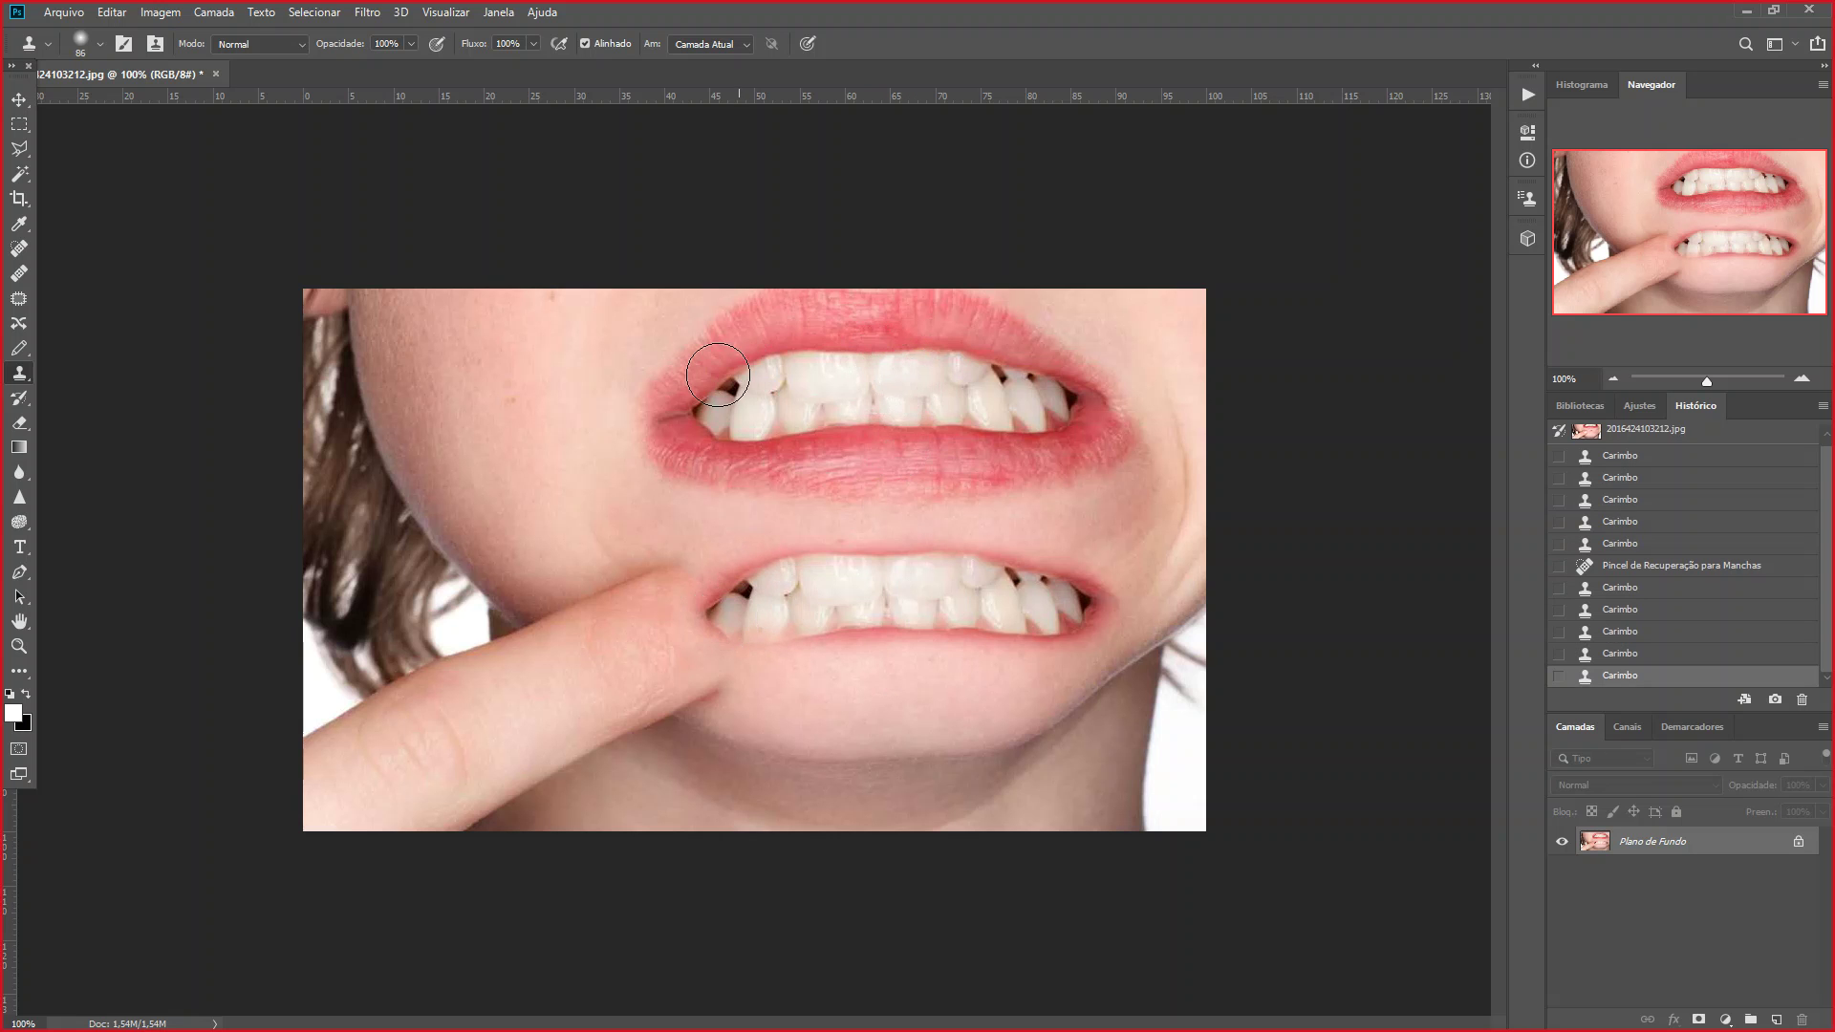
click(864, 417)
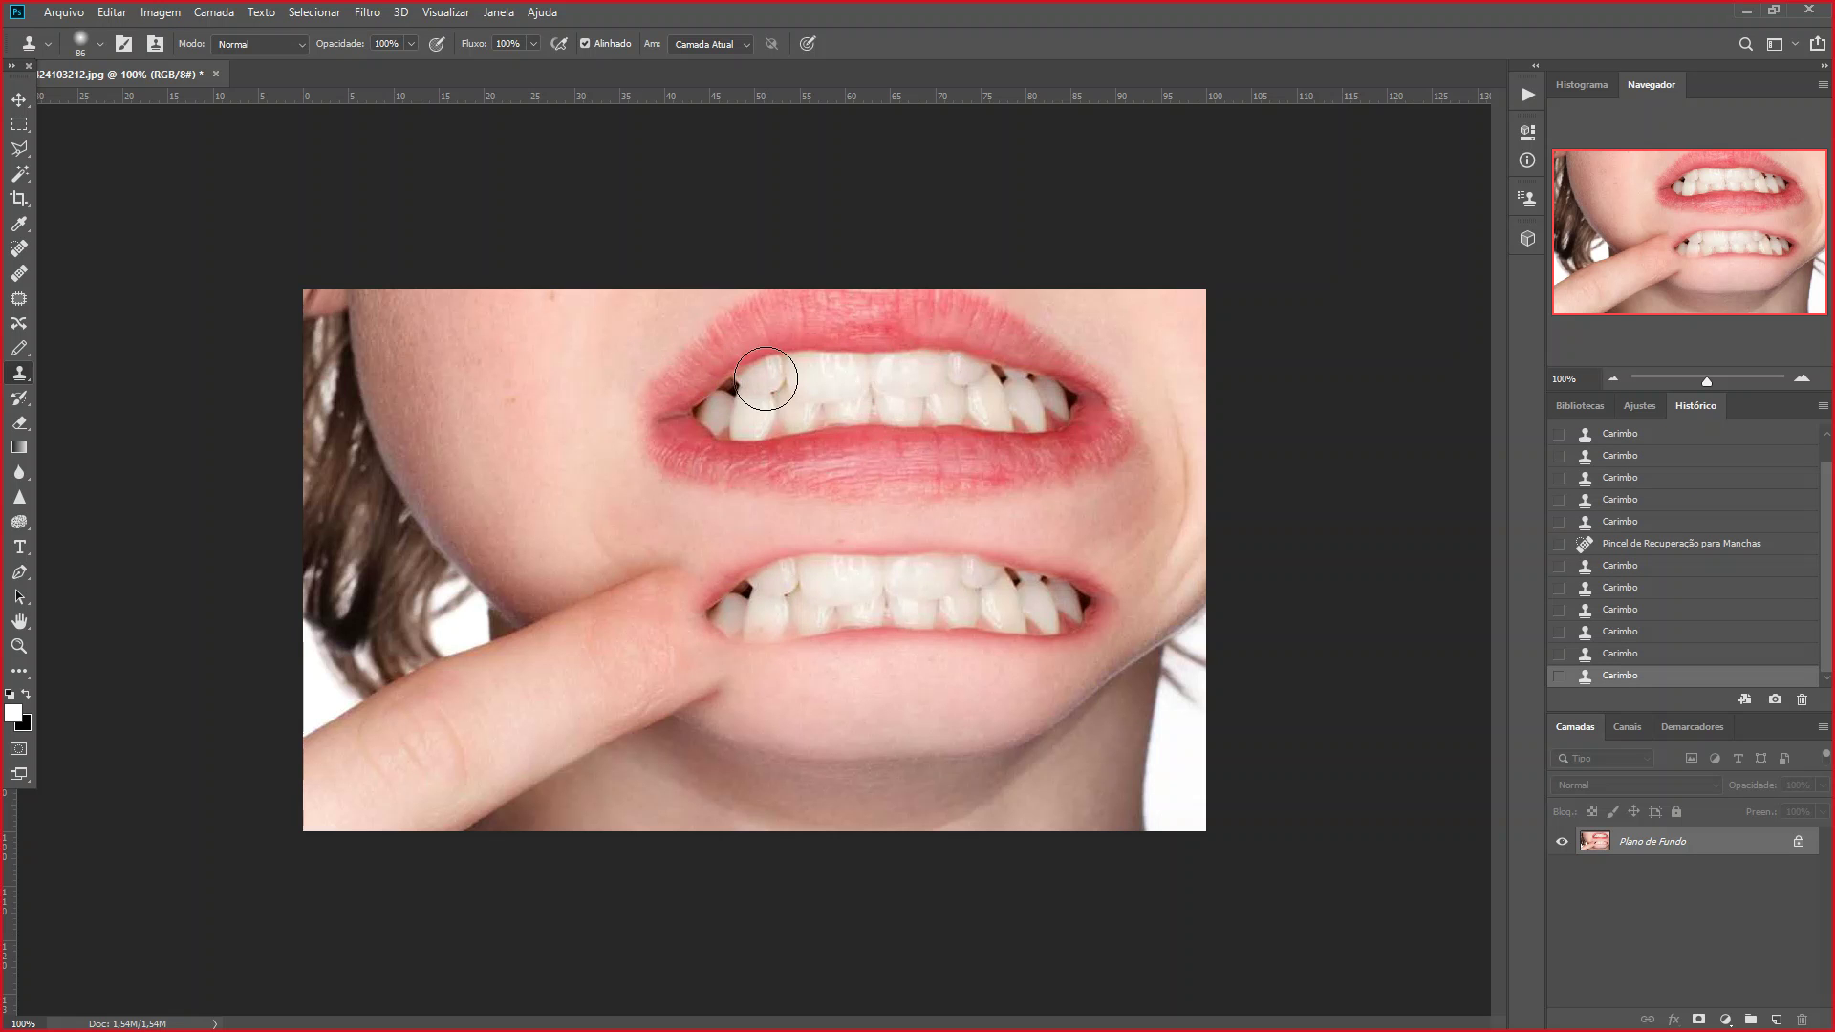
mouse_move(707, 381)
mouse_down()
mouse_move(565, 393)
mouse_move(703, 411)
mouse_move(577, 433)
mouse_move(525, 389)
mouse_move(627, 344)
mouse_move(737, 353)
mouse_move(872, 325)
mouse_up()
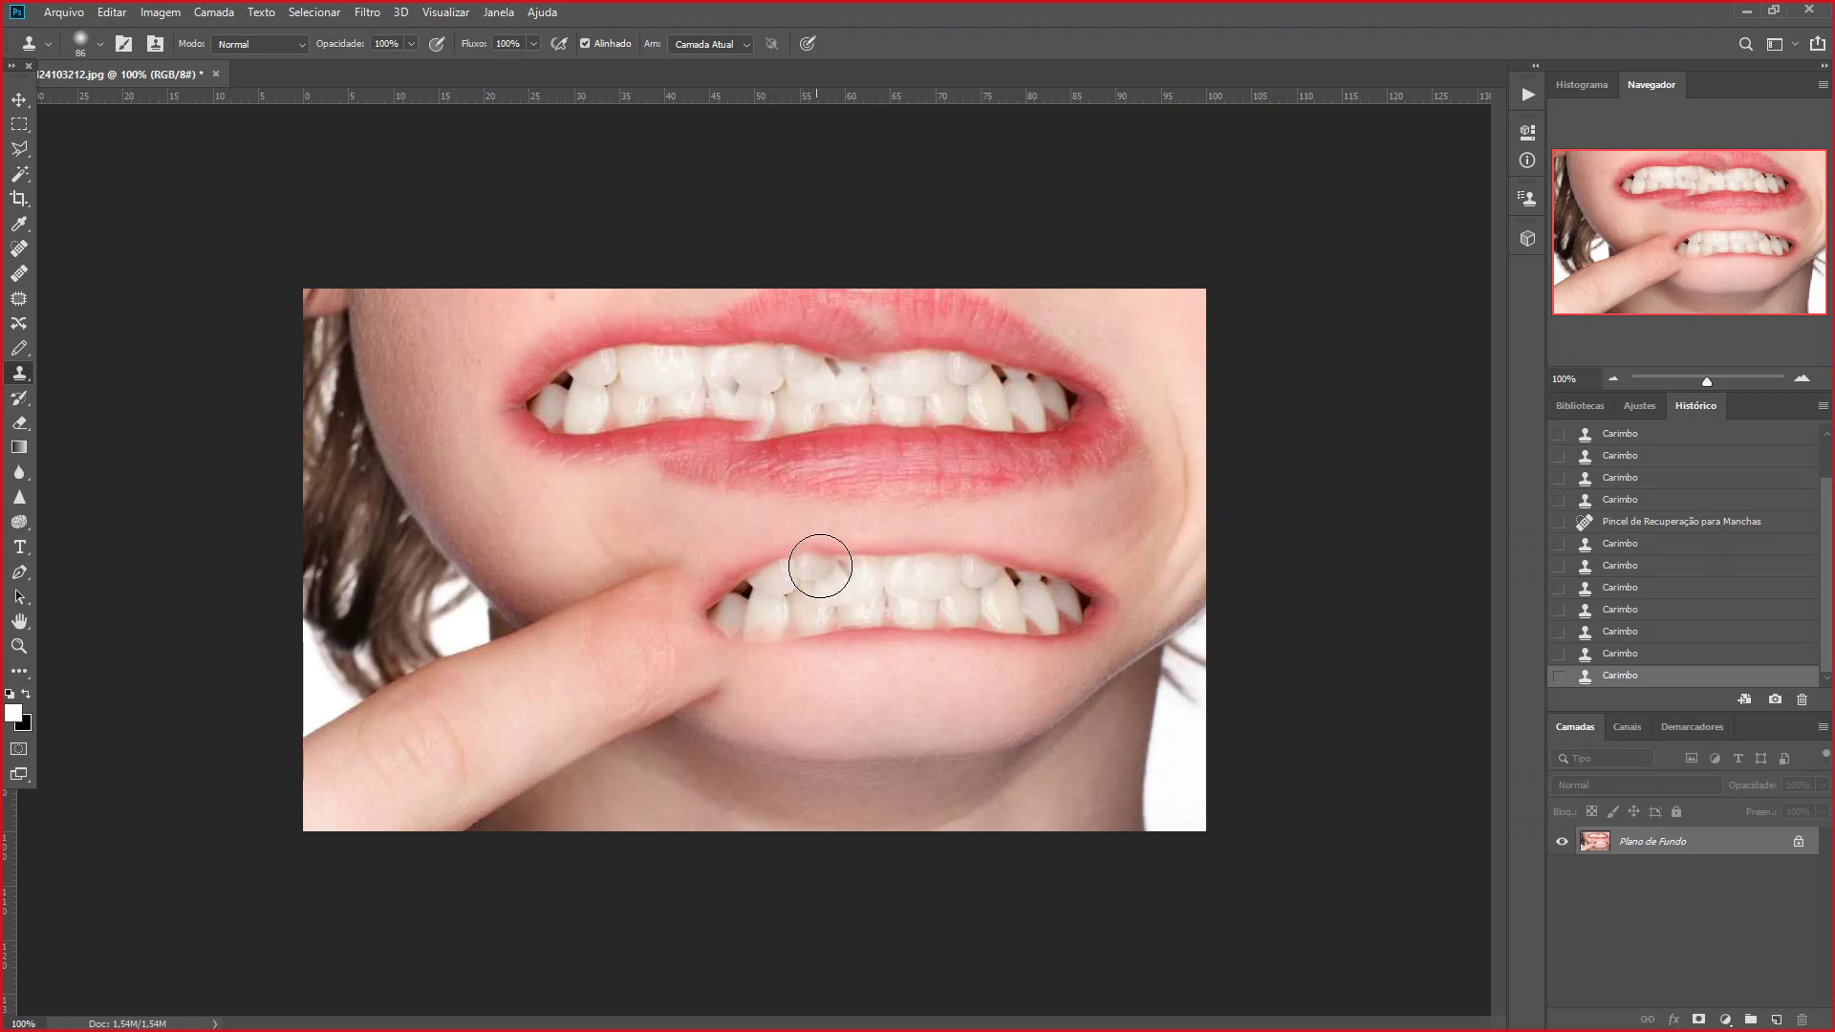
alt+click(882, 489)
mouse_move(860, 537)
mouse_down()
mouse_move(715, 570)
mouse_move(940, 516)
mouse_move(1083, 536)
mouse_move(1139, 570)
mouse_move(1142, 626)
mouse_move(1045, 689)
mouse_move(1051, 634)
mouse_up()
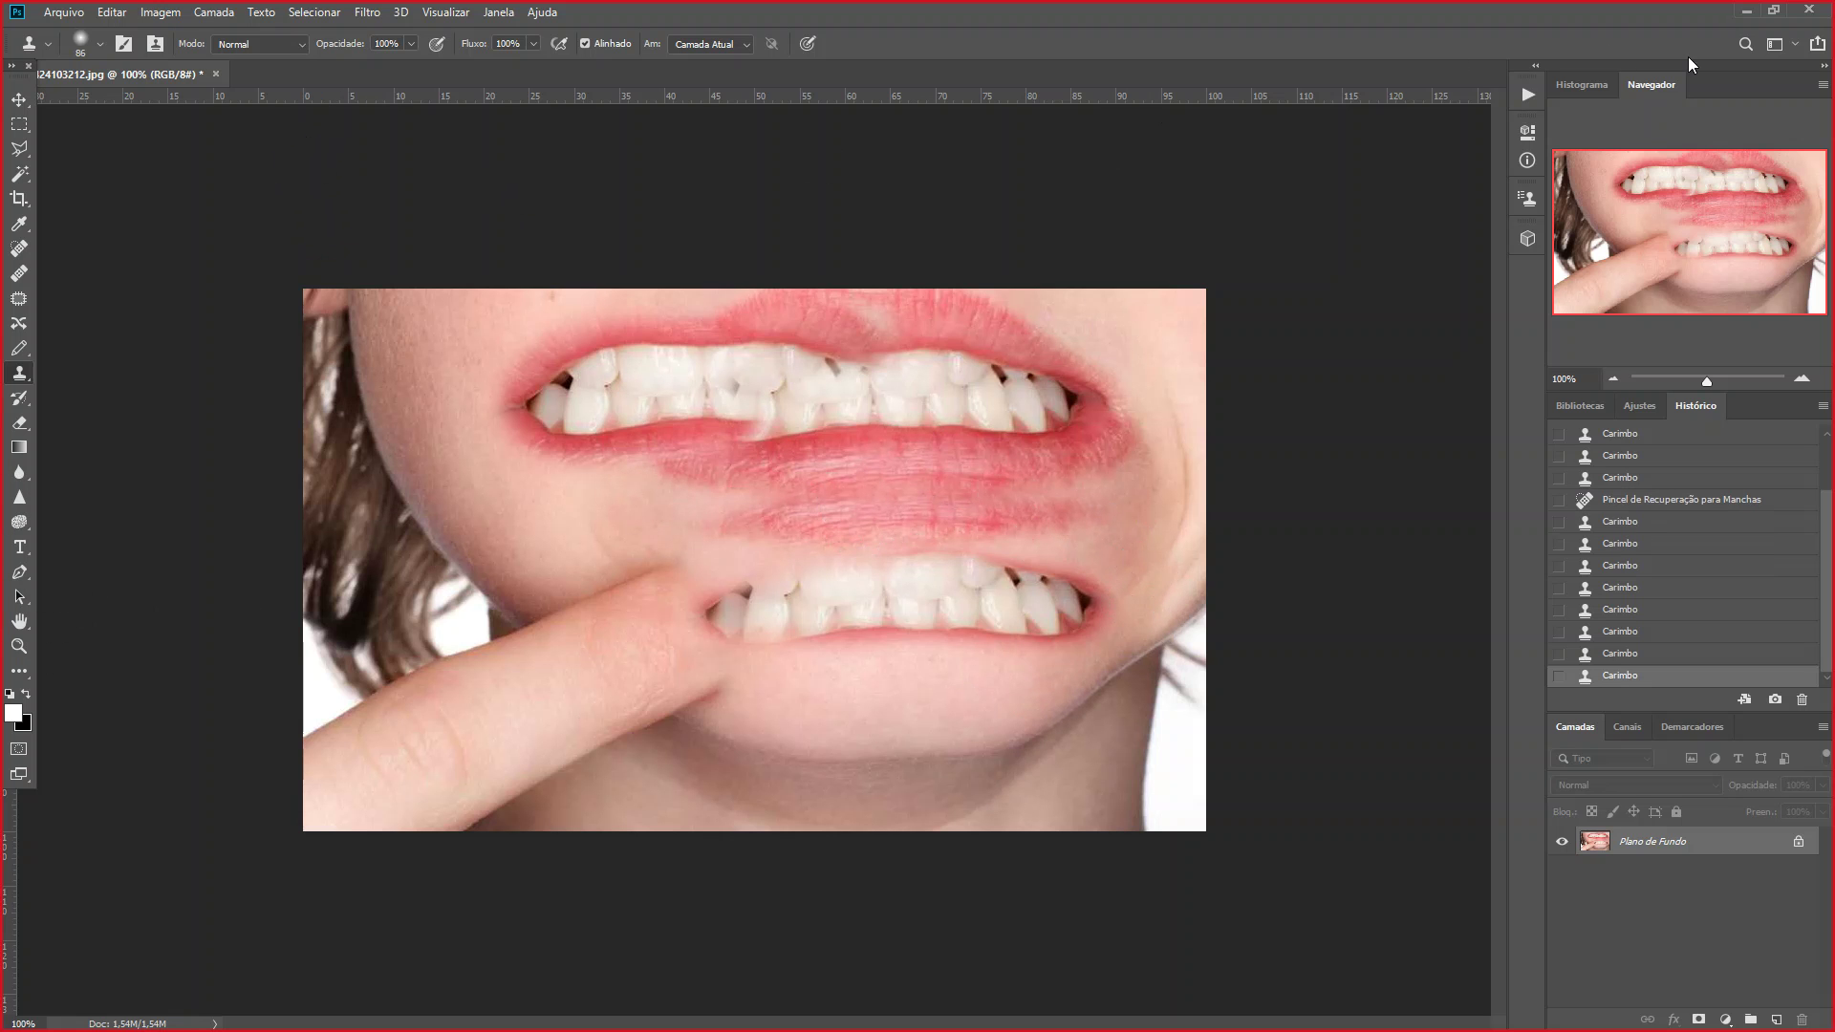
click(1747, 14)
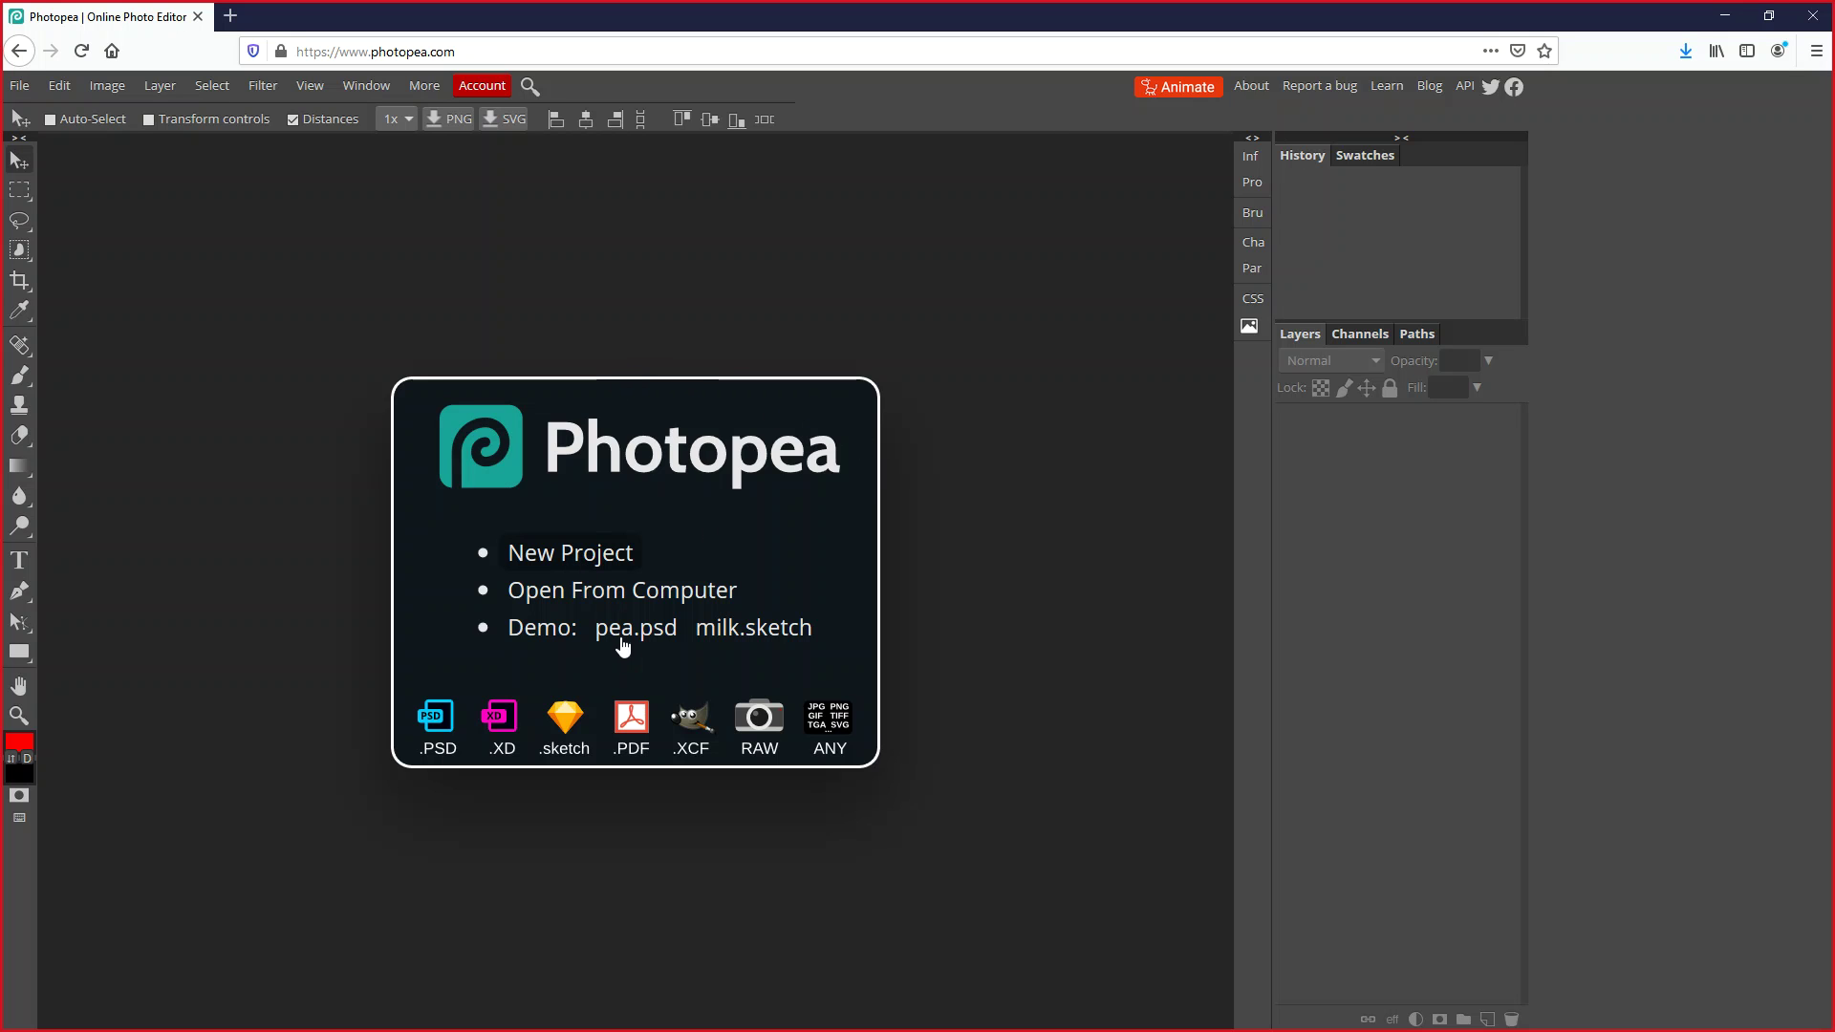
click(595, 568)
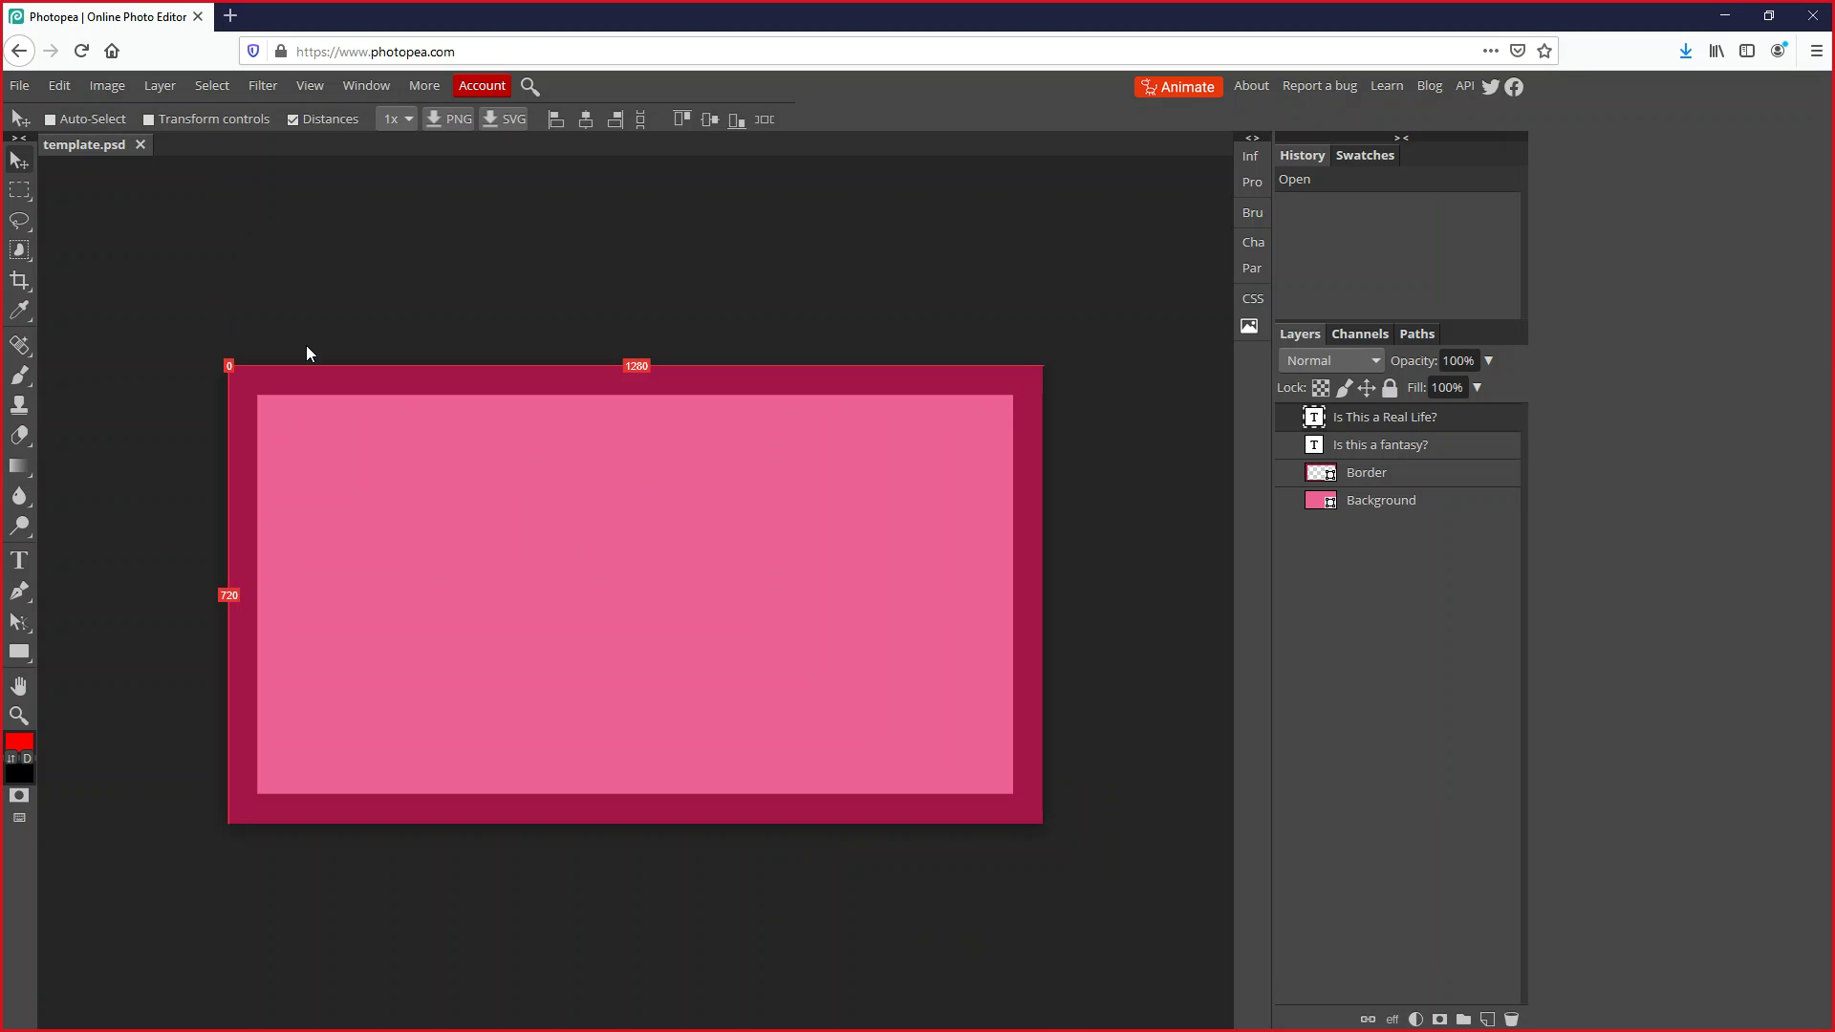
click(139, 145)
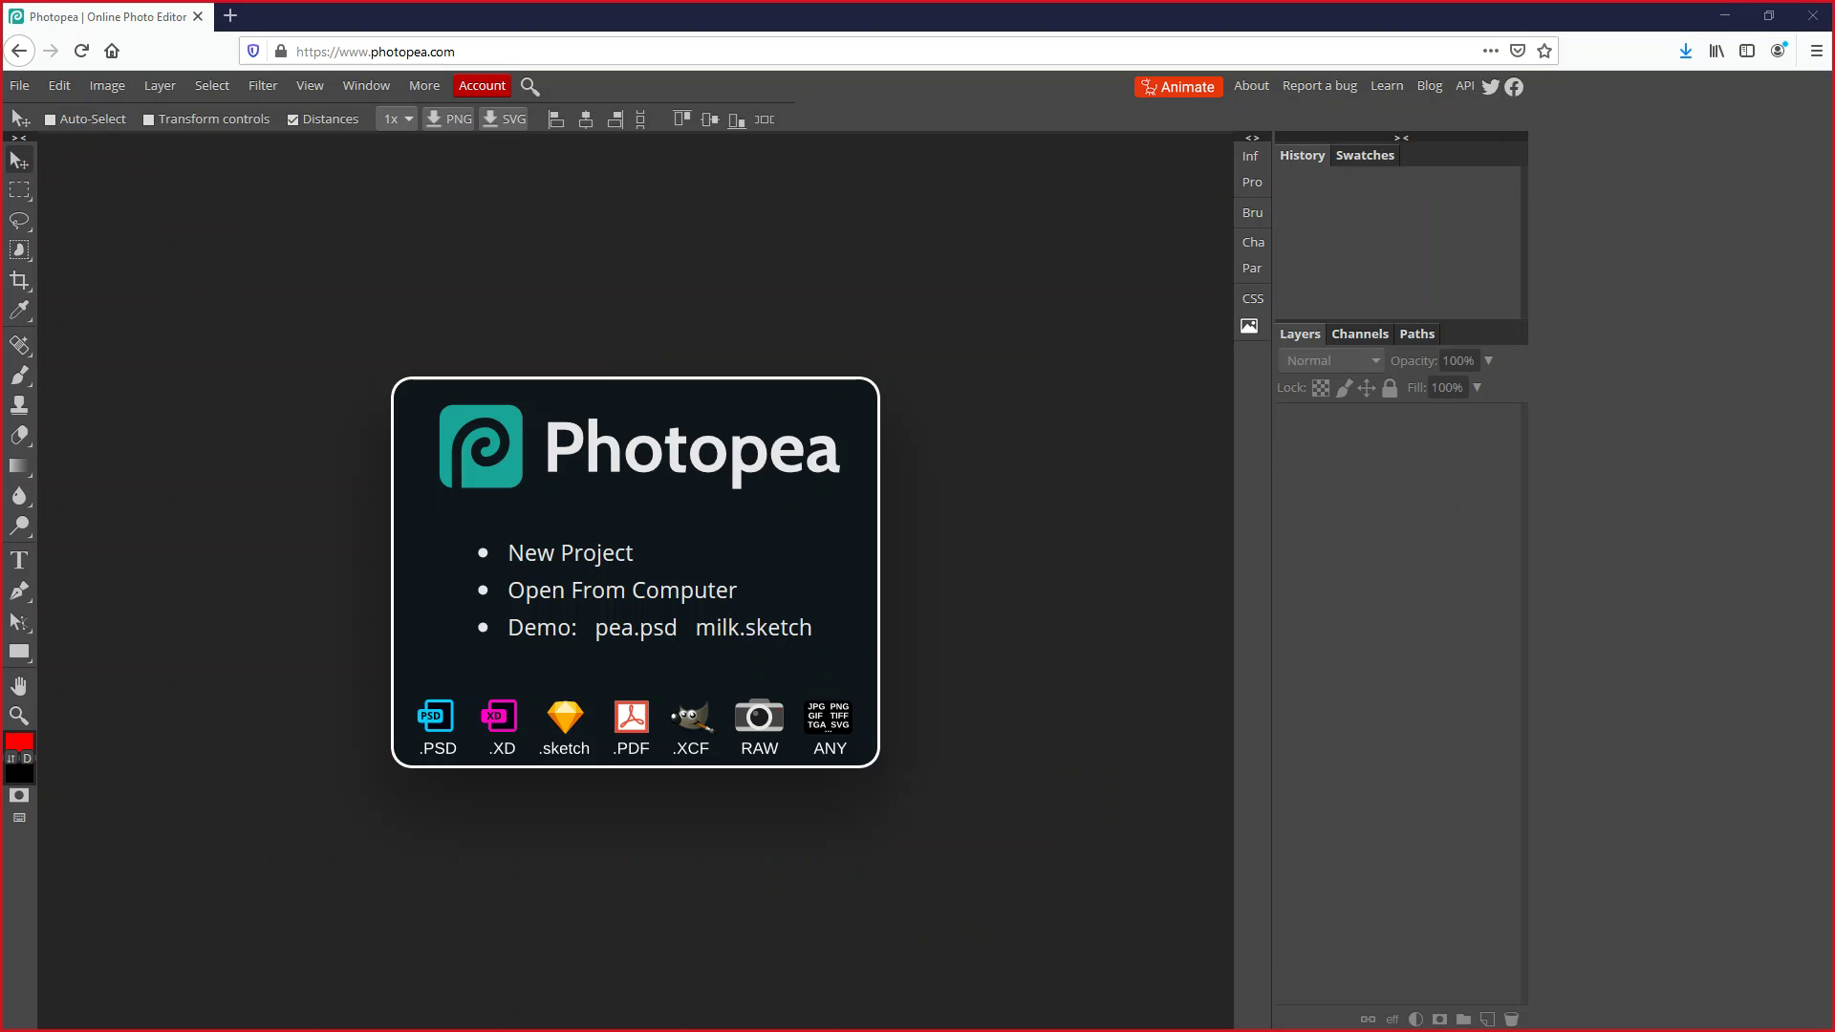
drag(310, 801, 291, 617)
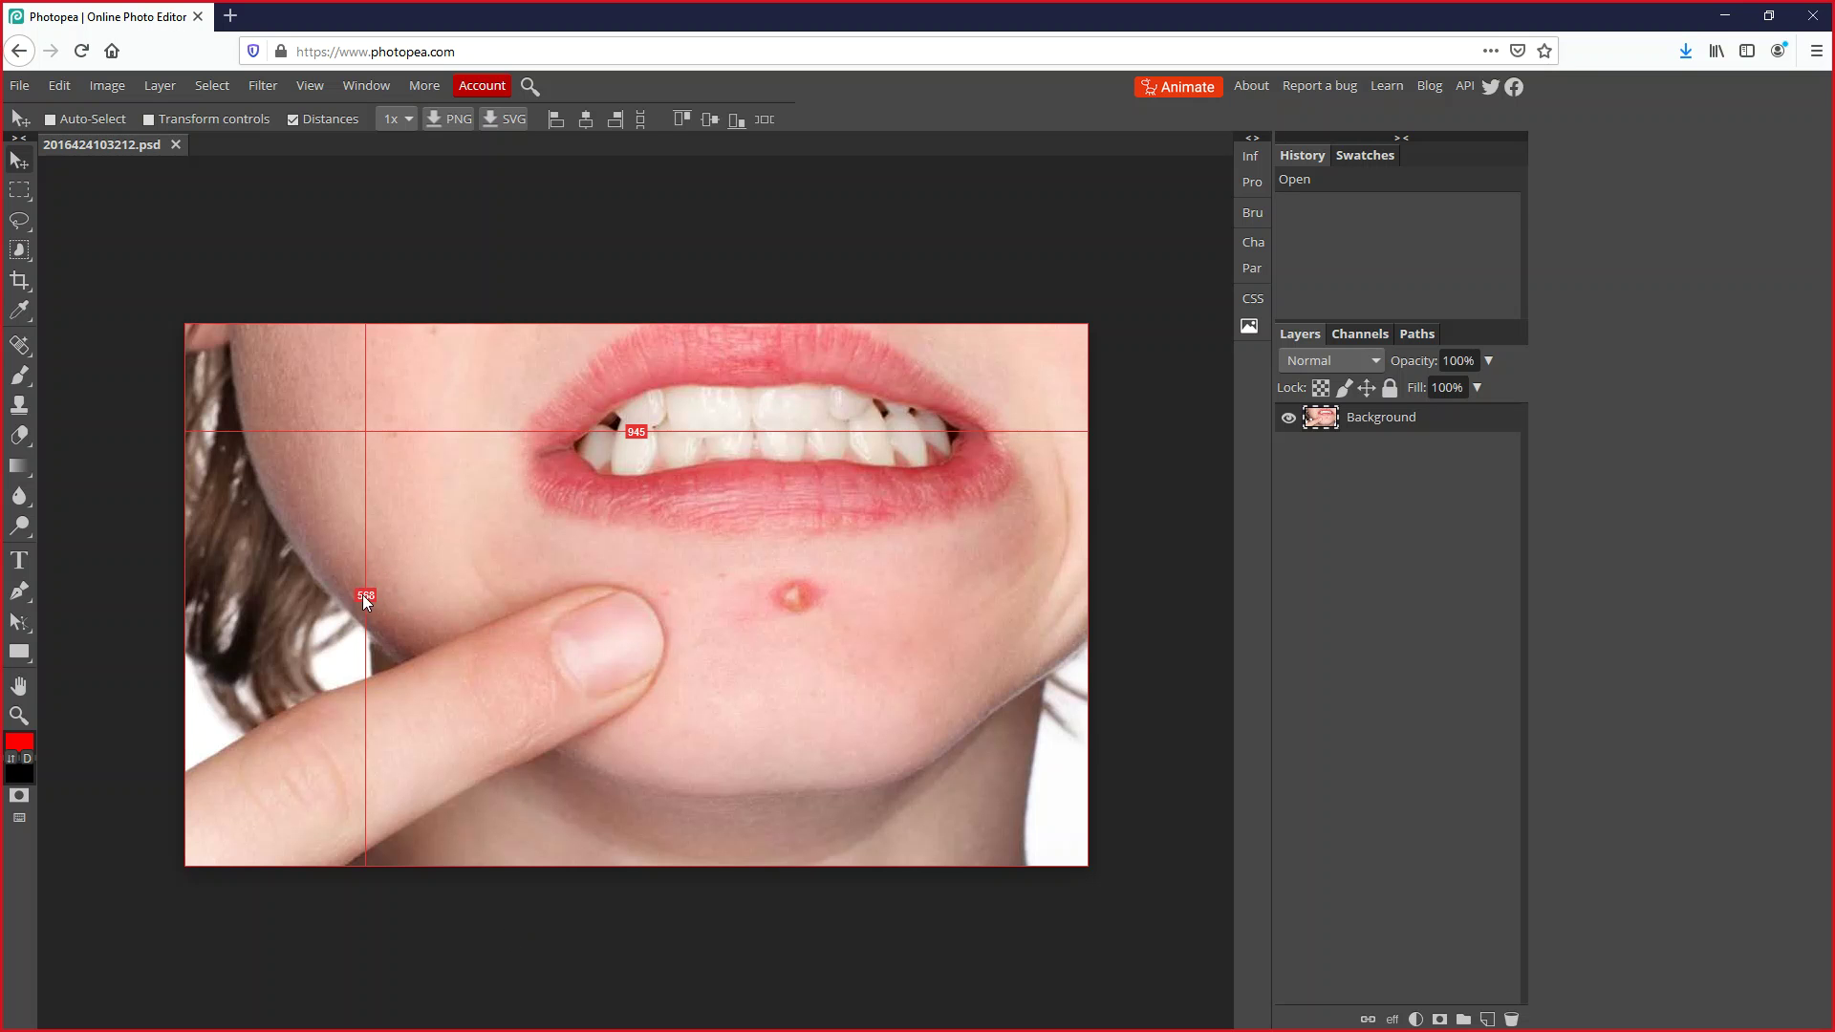
Try moving the Background layer slightly down, undo the move, and toggle the layer's visibility off and on
drag(364, 595, 299, 588)
drag(572, 645, 595, 651)
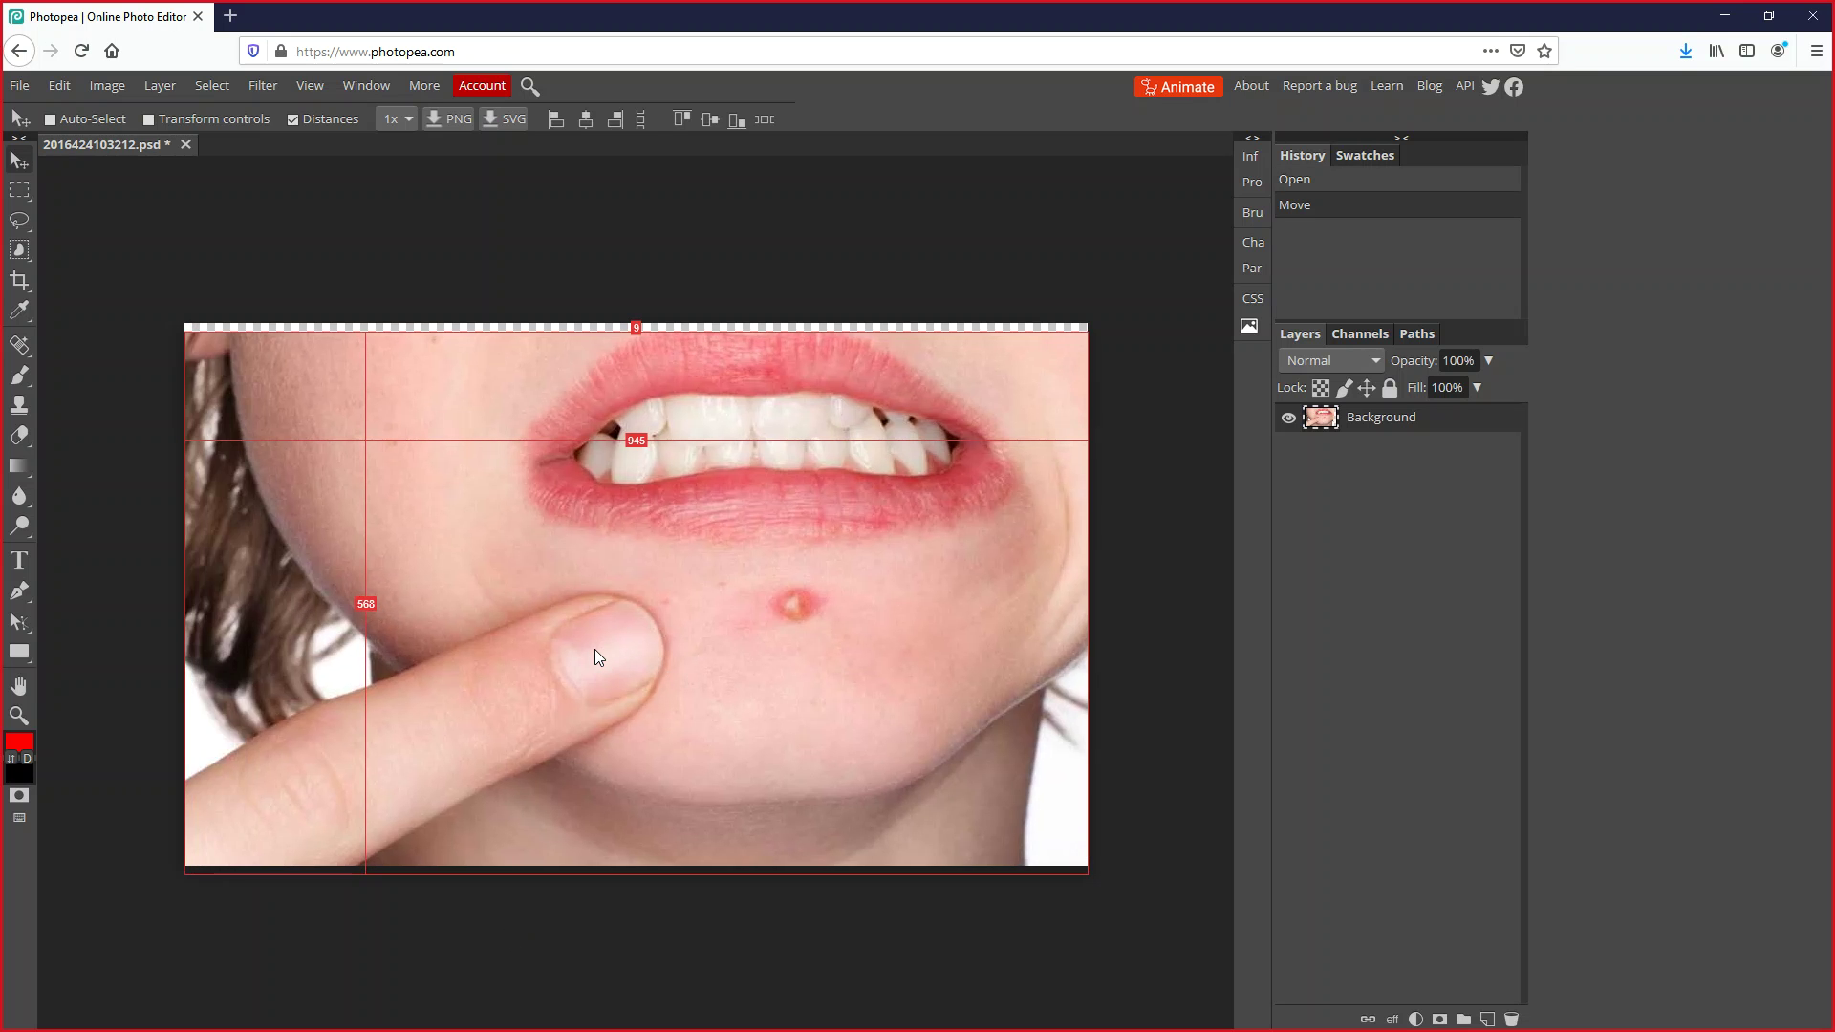
key(ctrl+z)
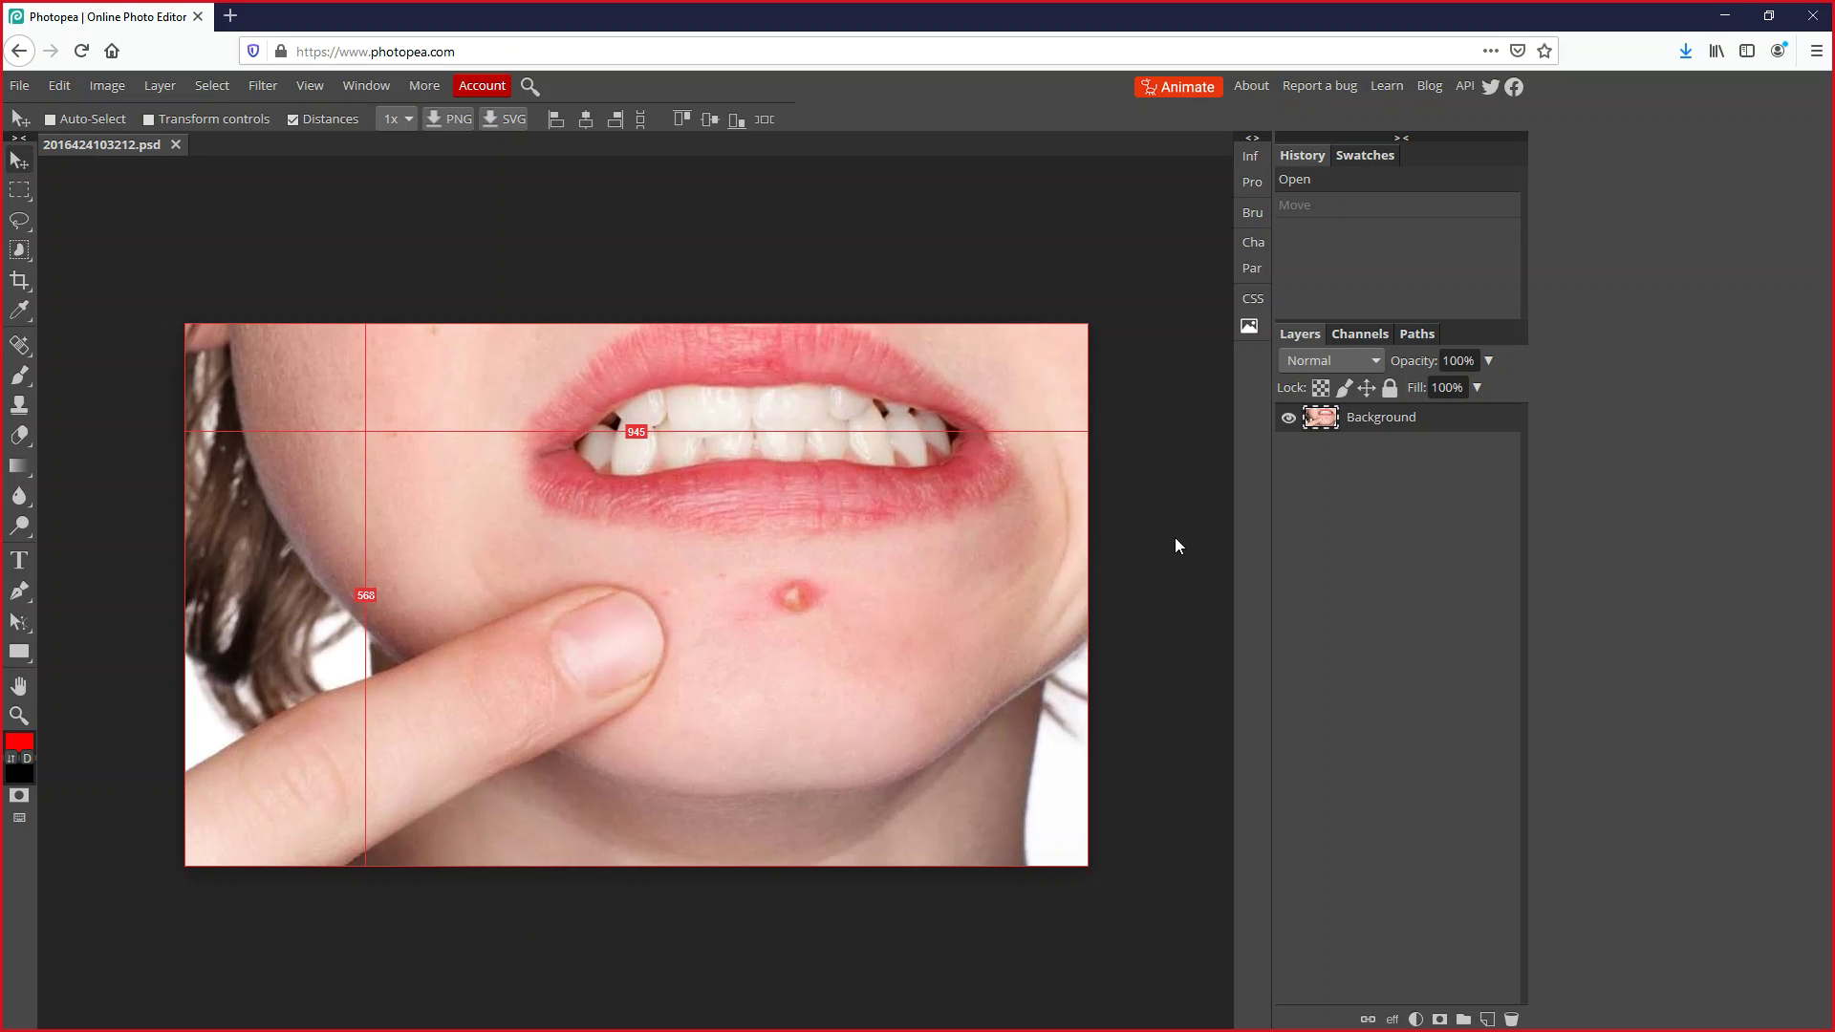
click(1288, 418)
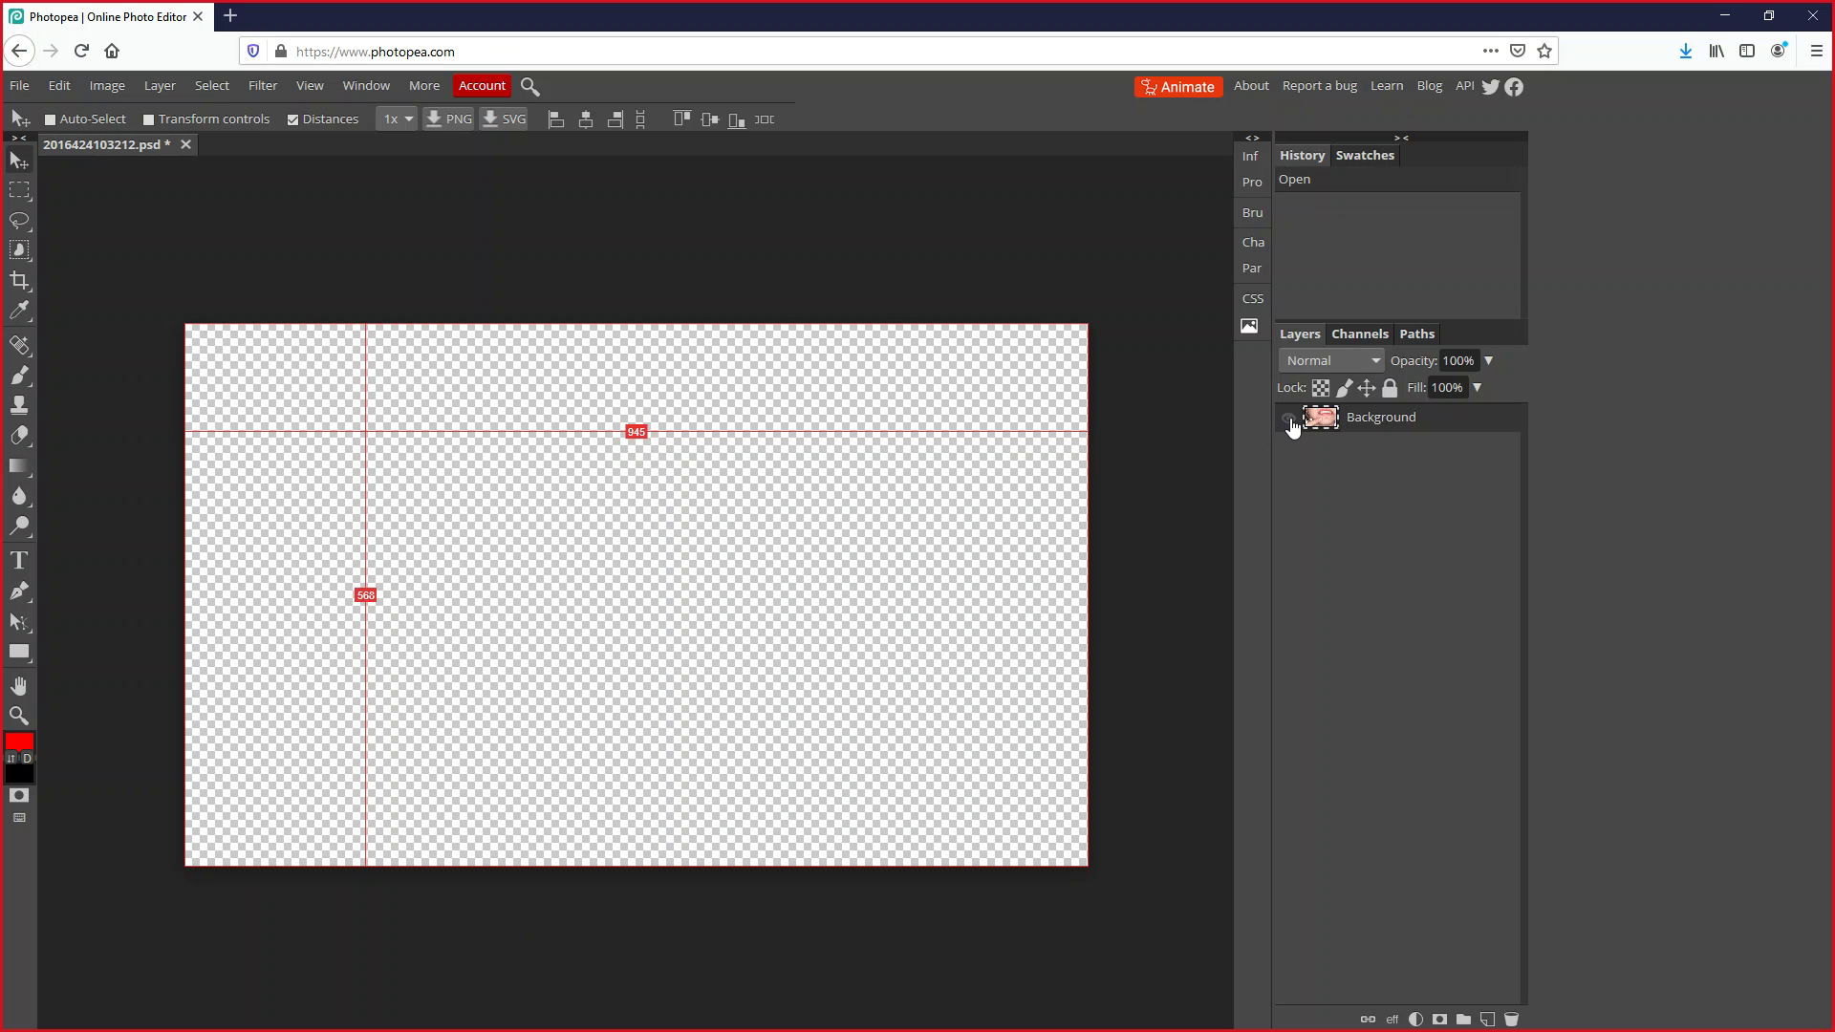
click(1289, 418)
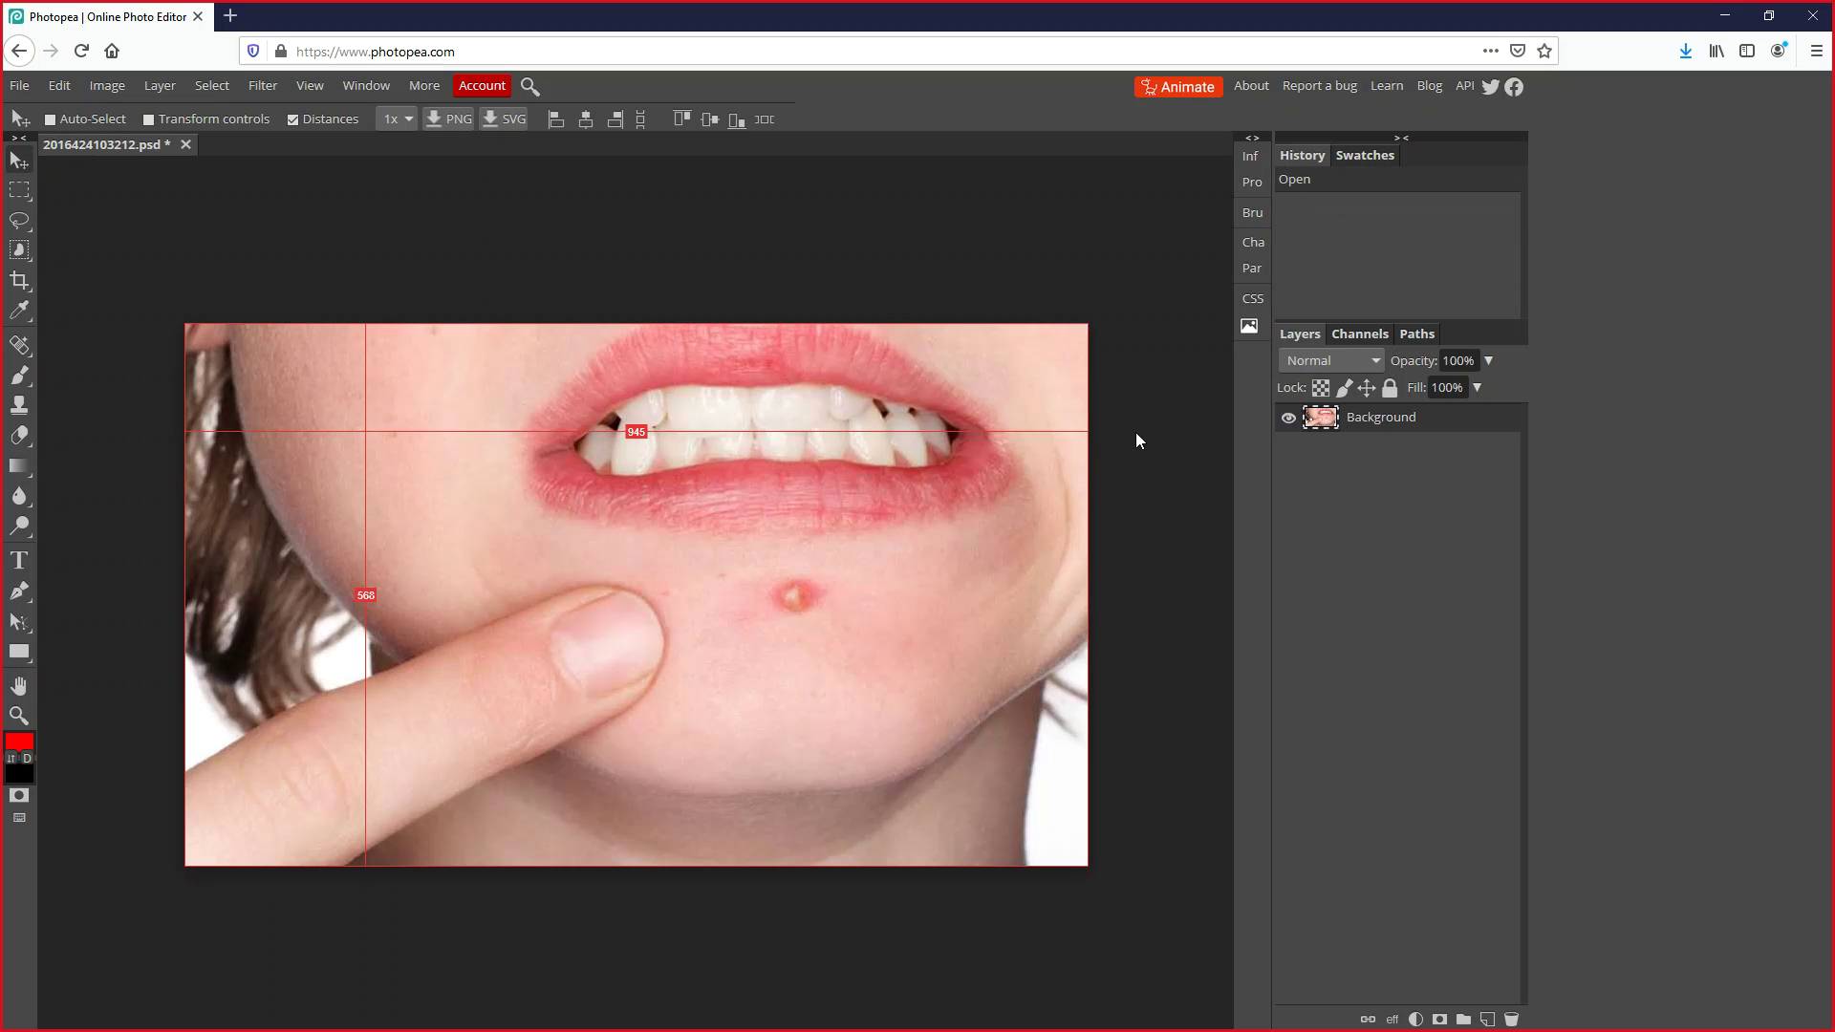
click(23, 87)
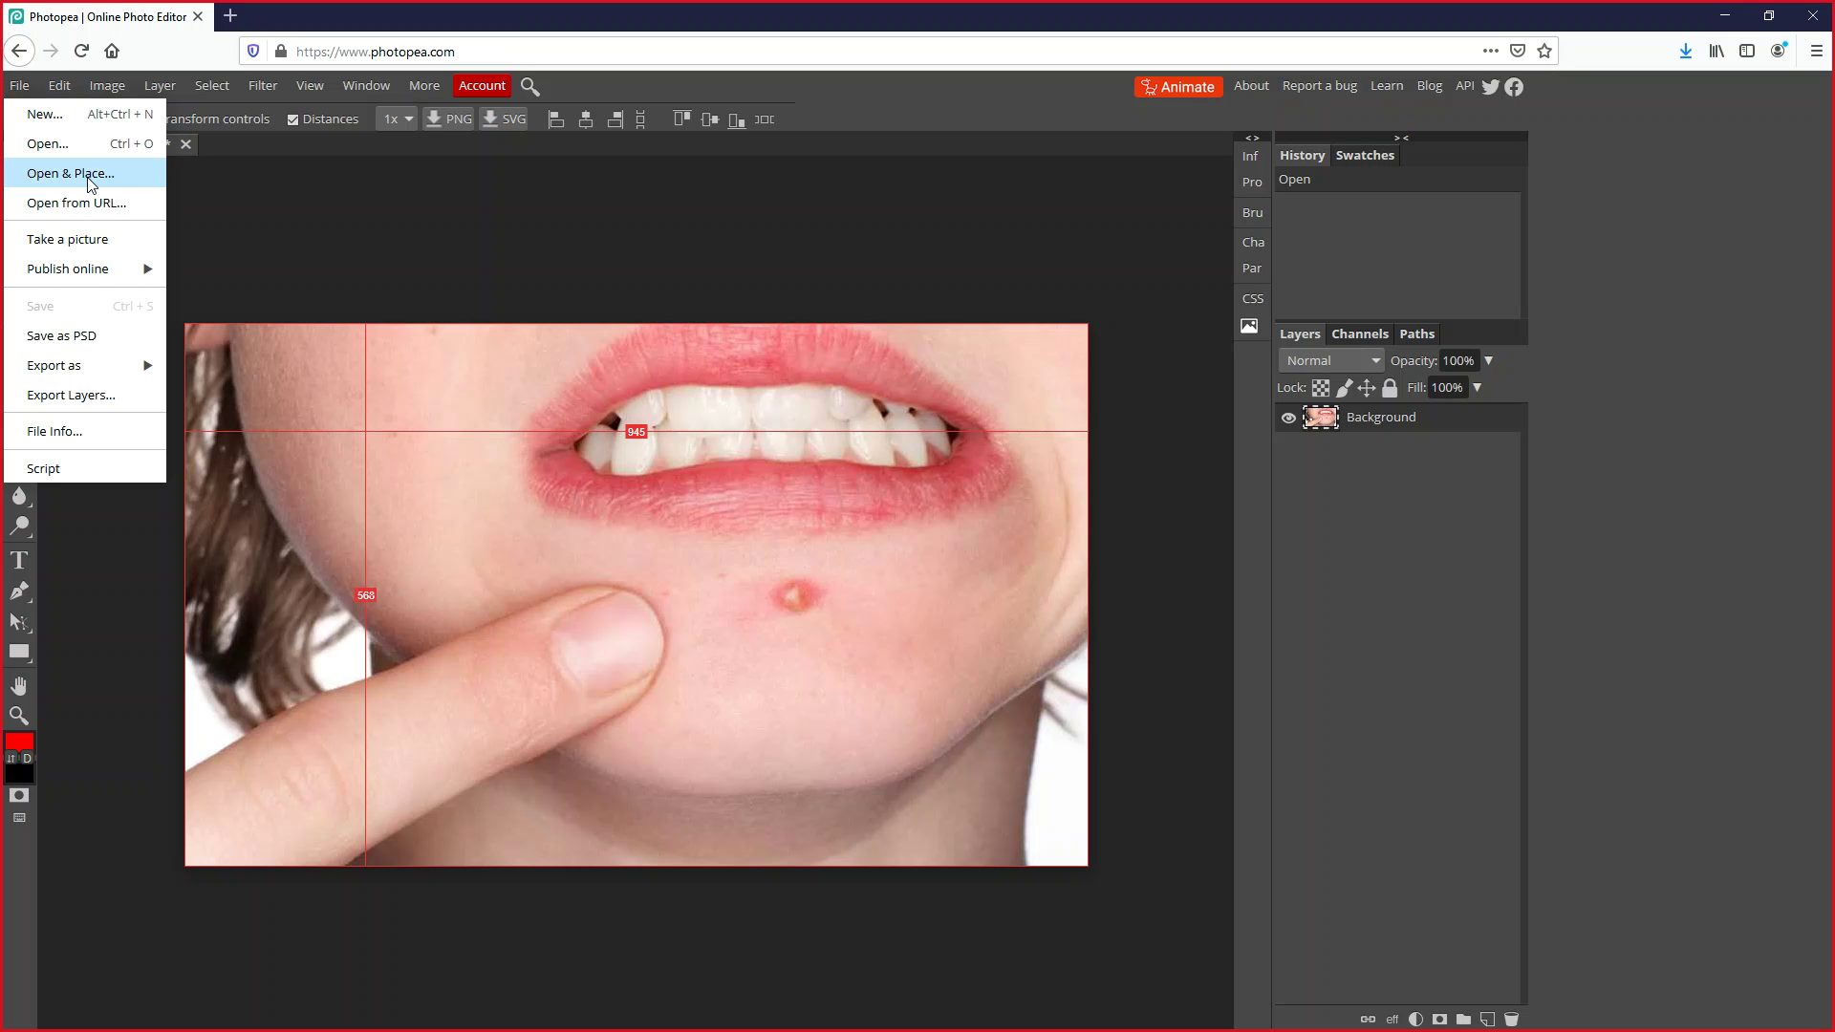
click(400, 228)
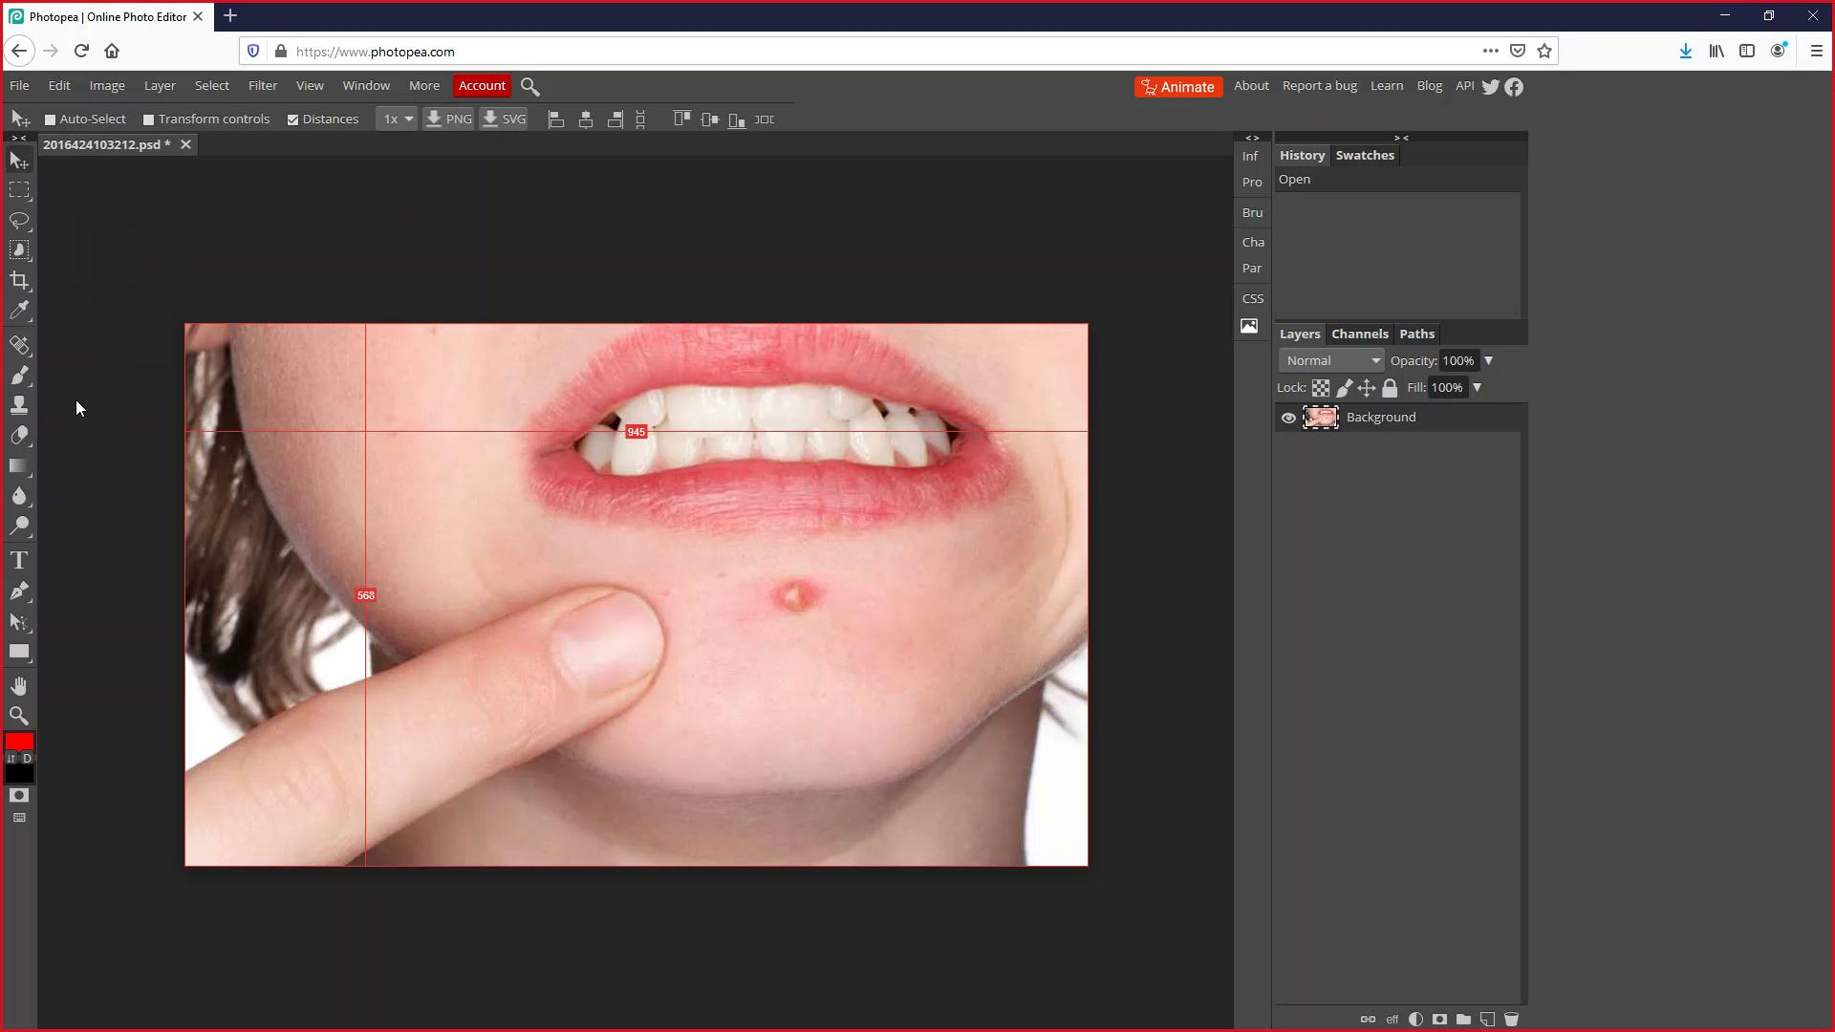
Choose the Spot Healing Brush and enlarge its brush to cover most of the pimple
right_click(30, 359)
key(j)
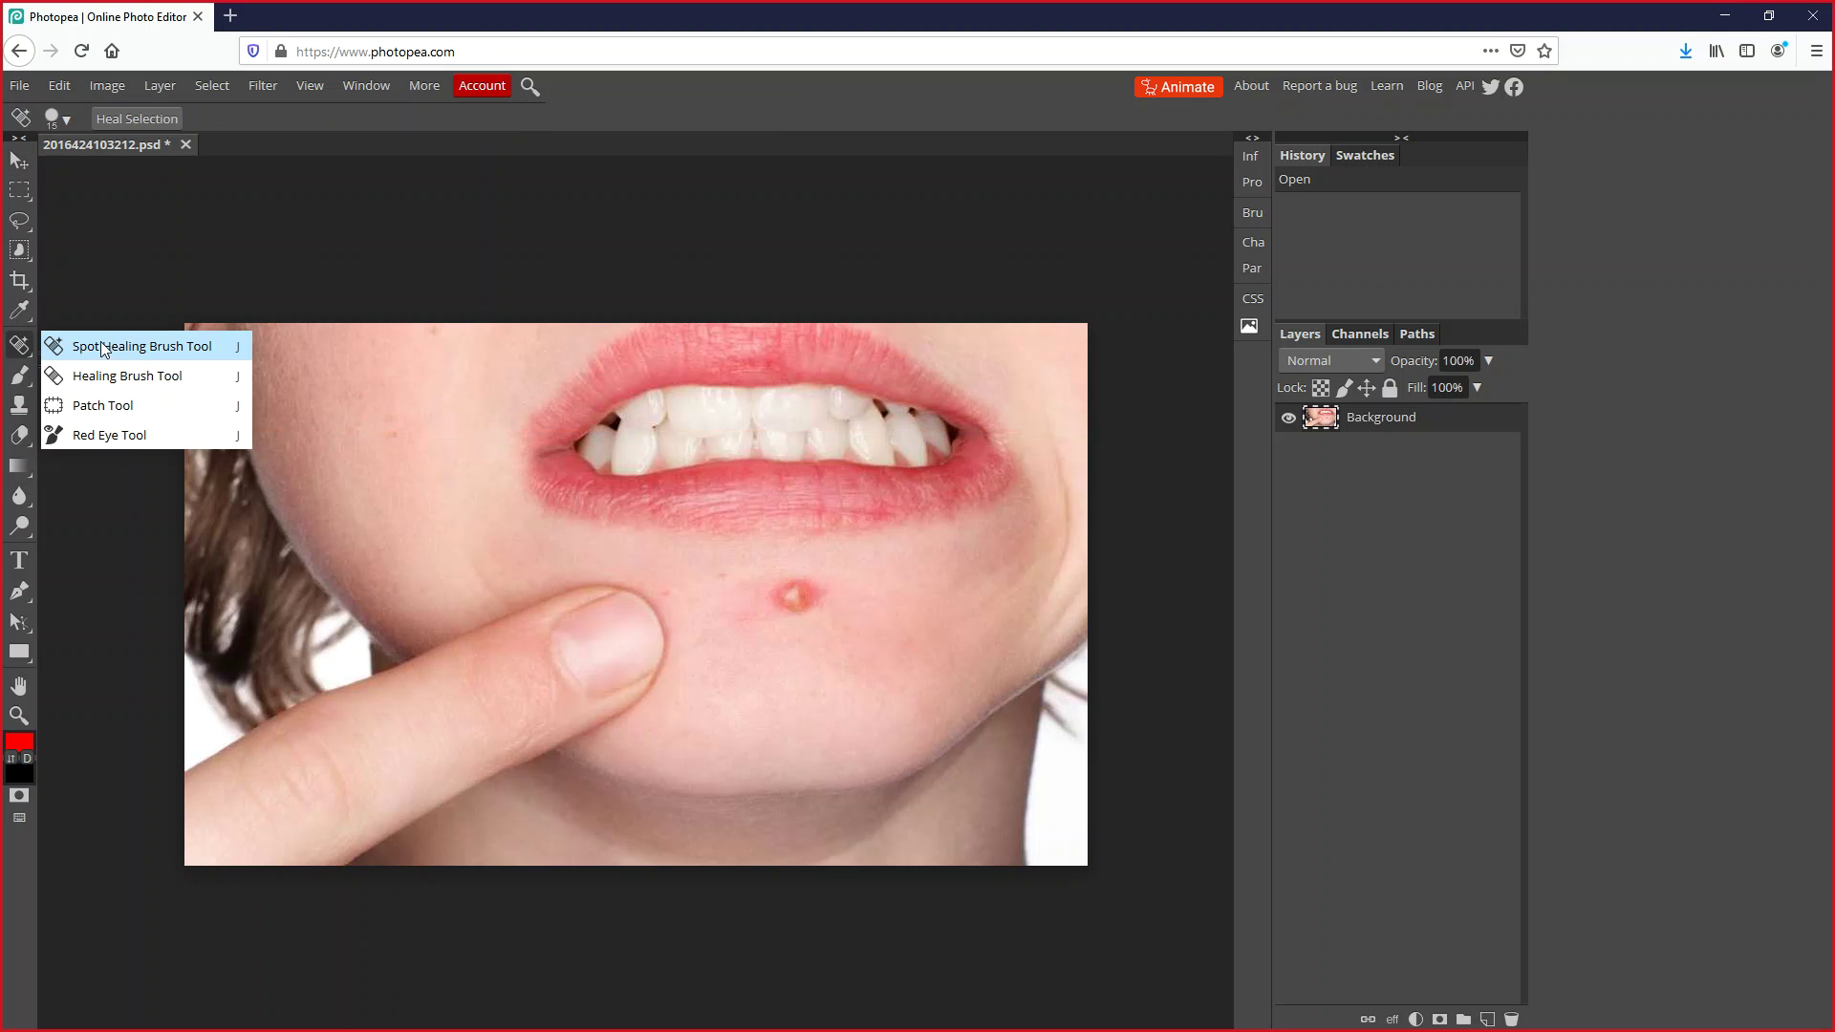
click(193, 348)
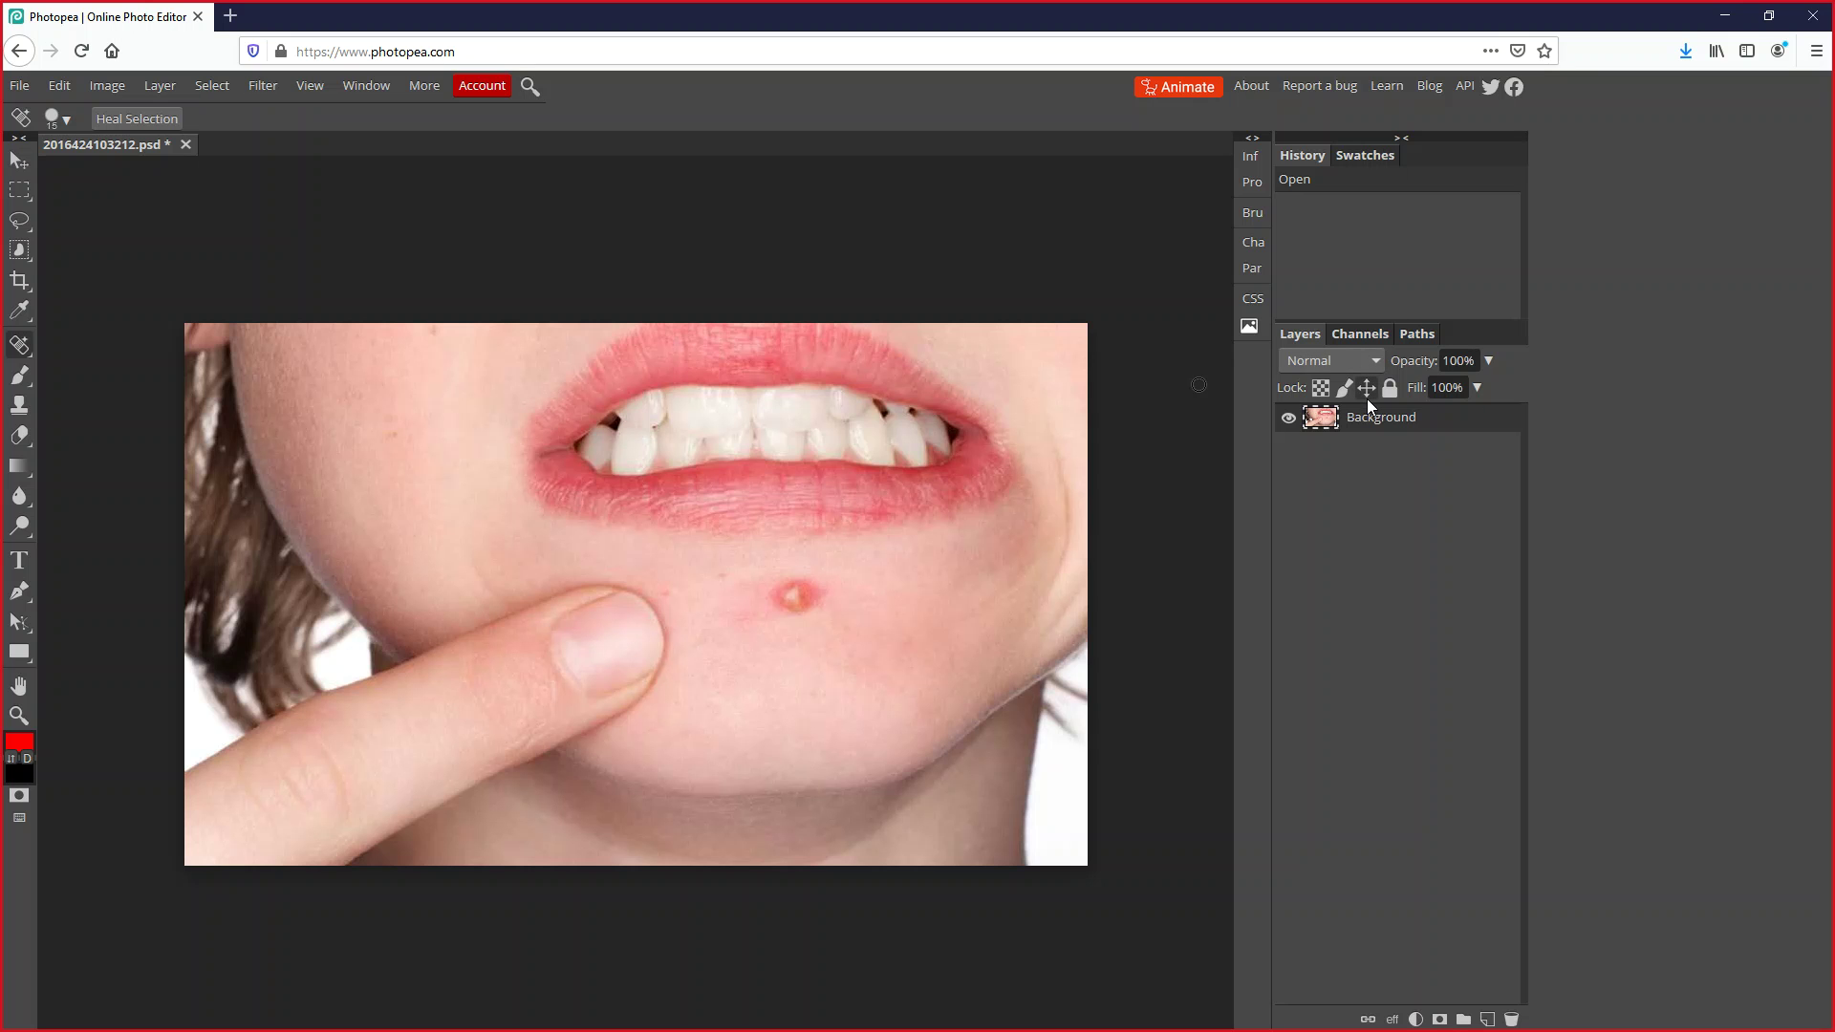
click(67, 119)
click(66, 116)
click(66, 117)
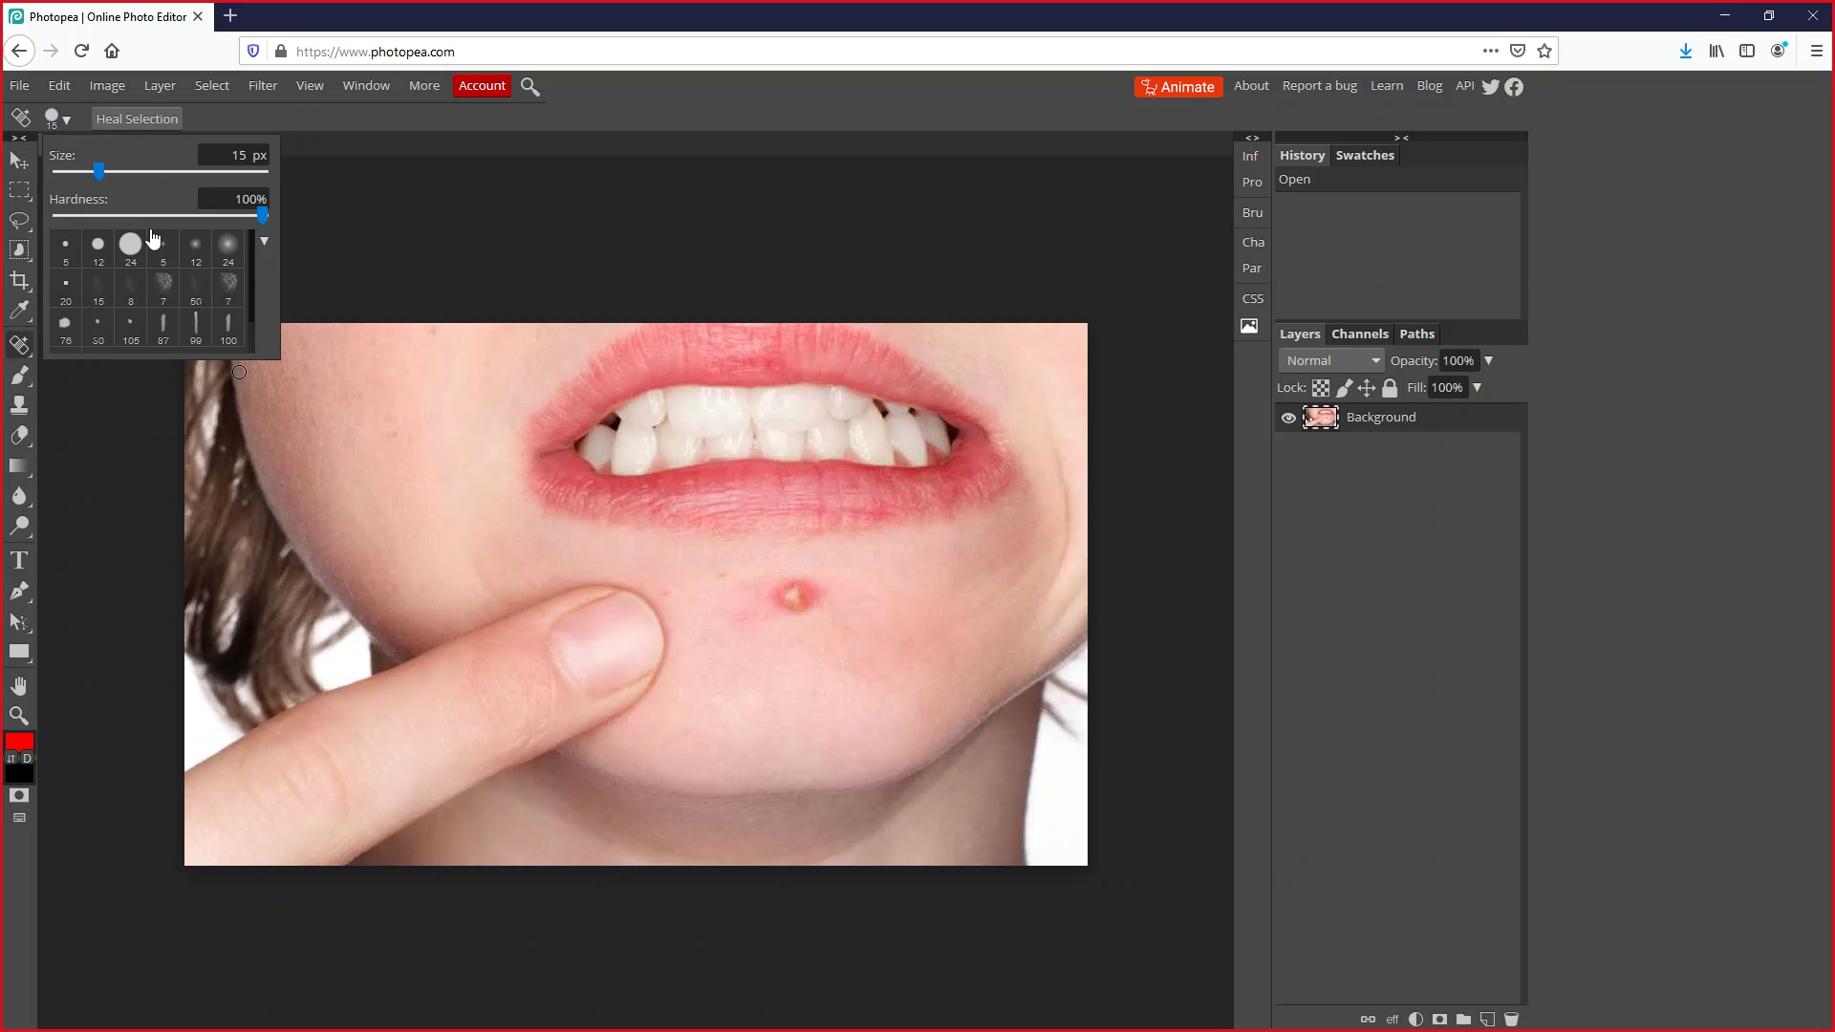
click(109, 170)
drag(107, 170, 117, 172)
Try healing the chin pimple with the Spot Healing Brush, and revert the photo to its opening state
click(784, 598)
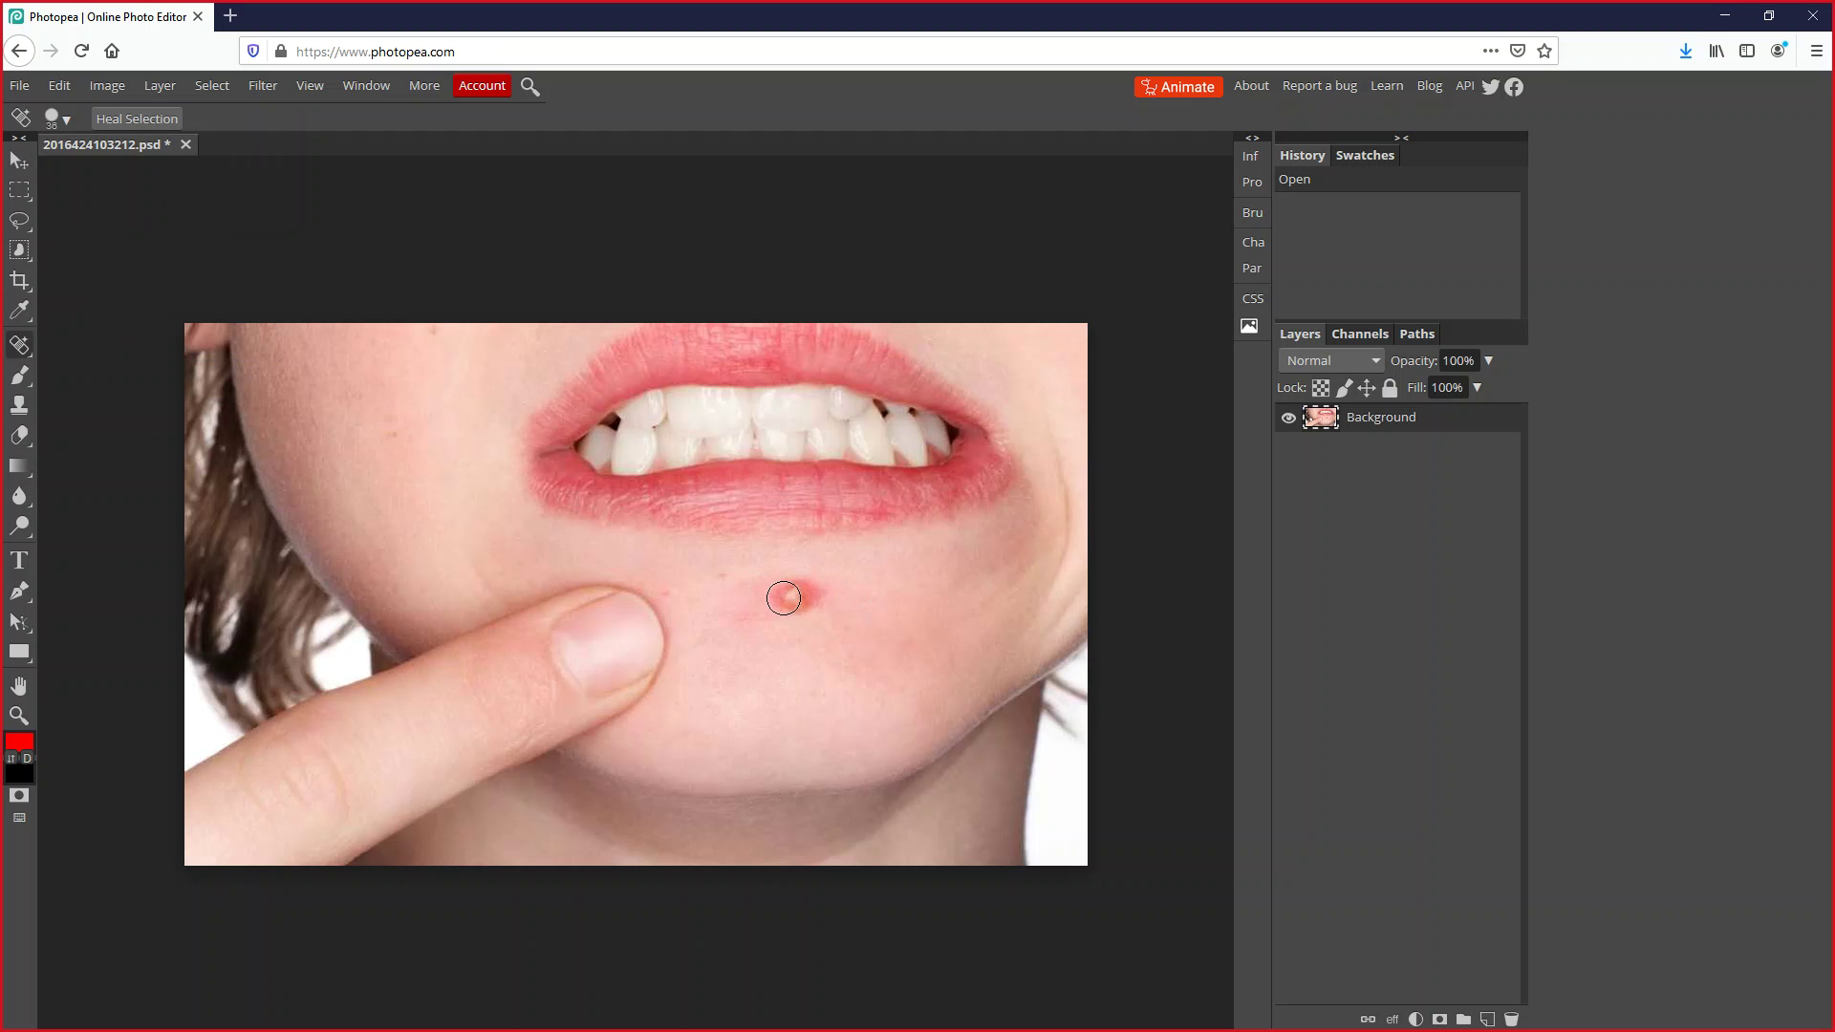
mouse_move(783, 596)
mouse_down()
mouse_move(822, 596)
mouse_move(789, 598)
mouse_up()
drag(787, 598, 790, 597)
drag(498, 1023, 780, 1021)
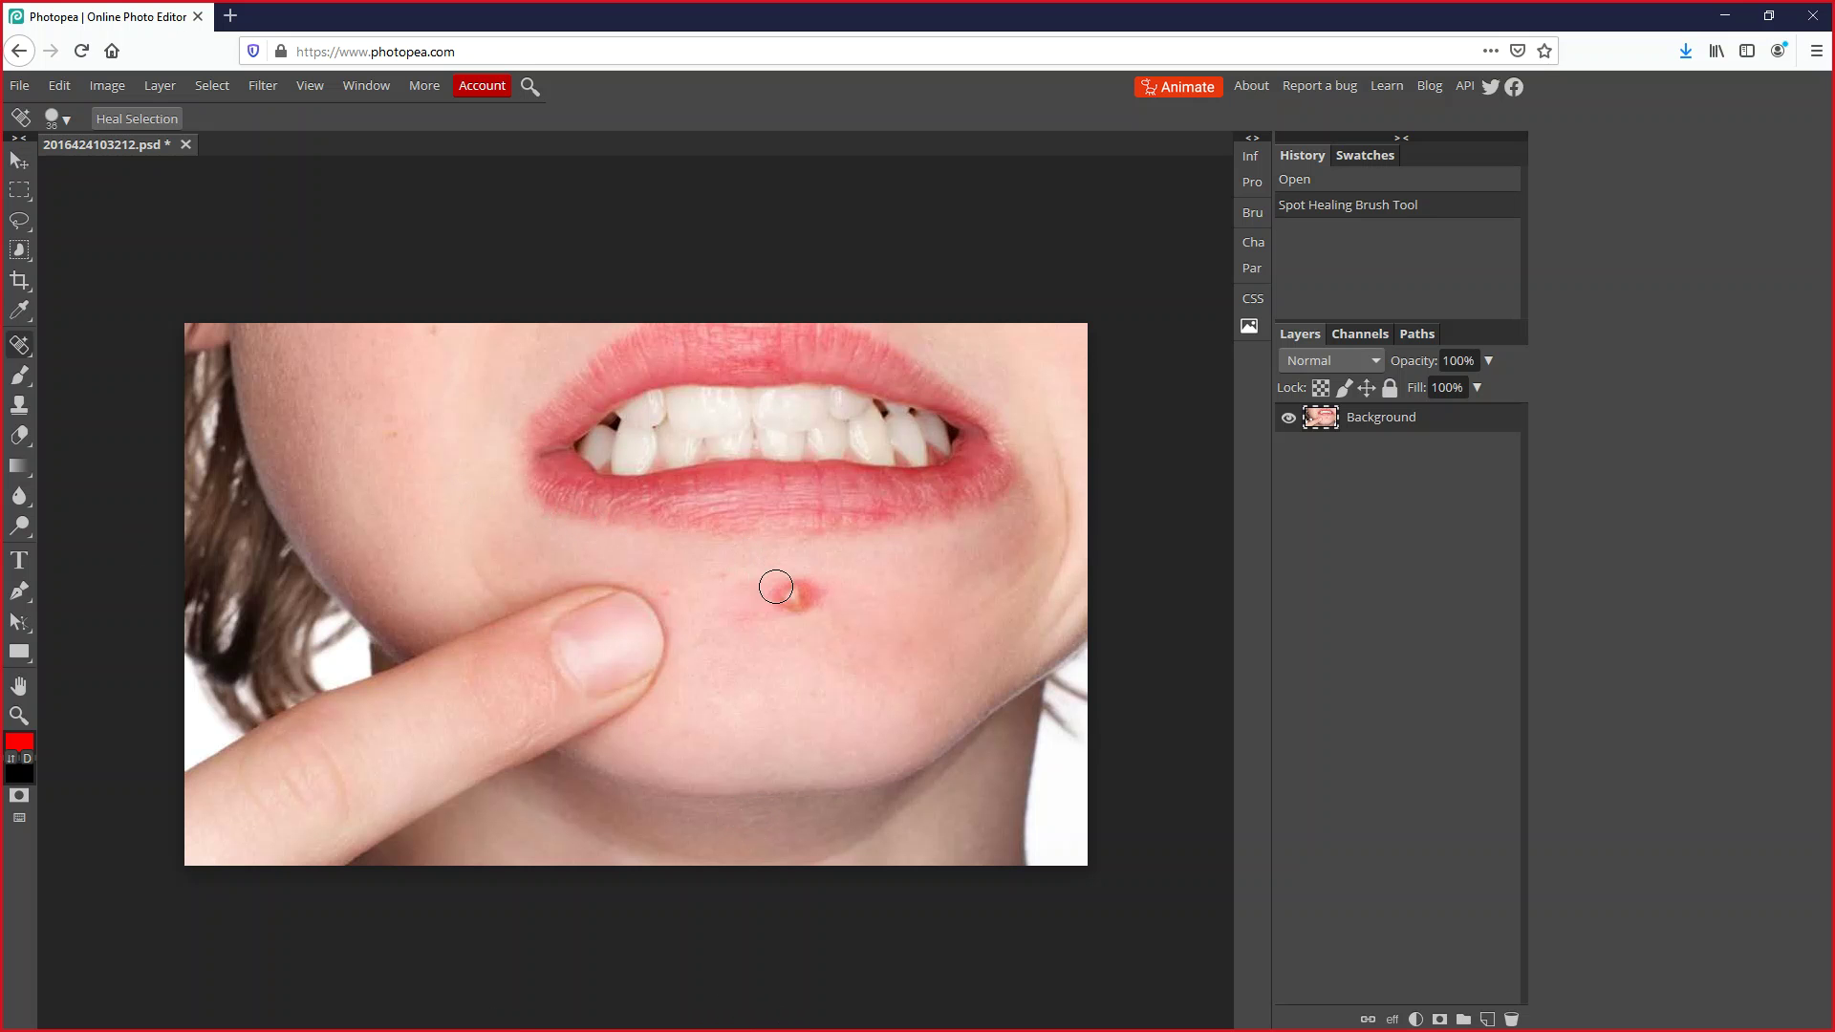
mouse_move(786, 589)
mouse_down()
mouse_move(810, 587)
mouse_move(790, 601)
mouse_up()
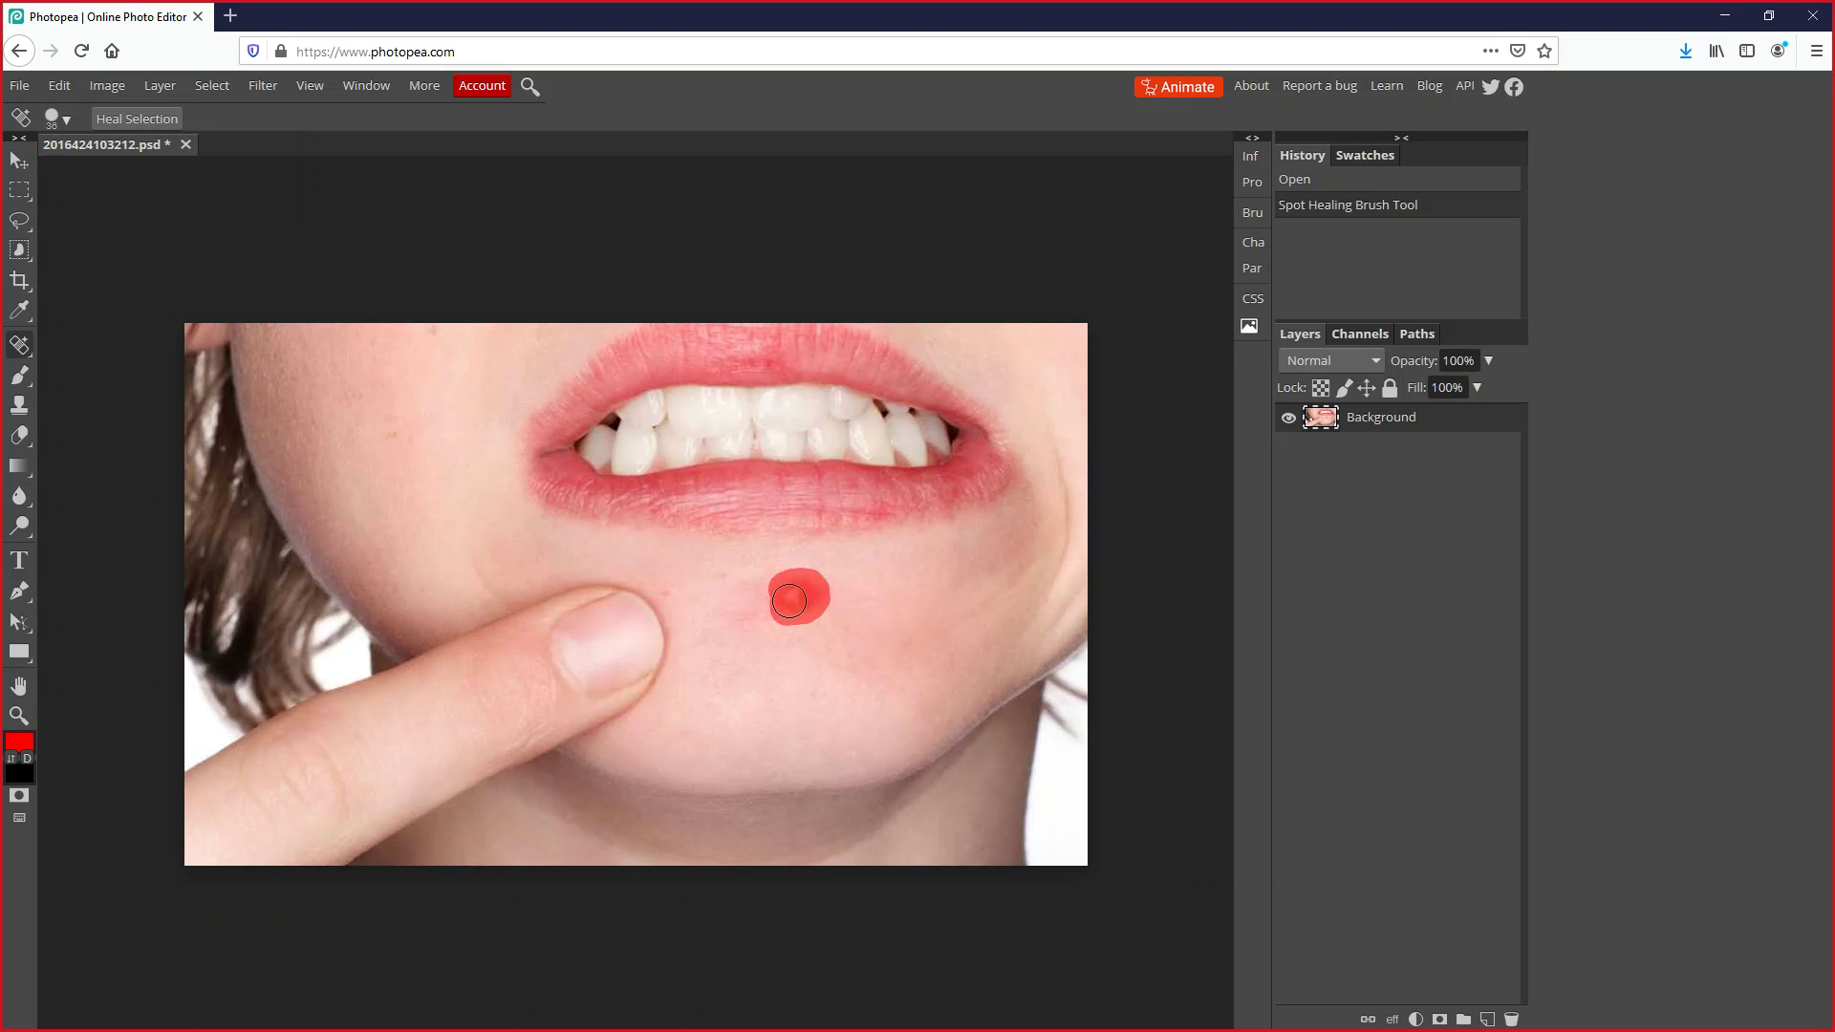
drag(790, 600, 791, 600)
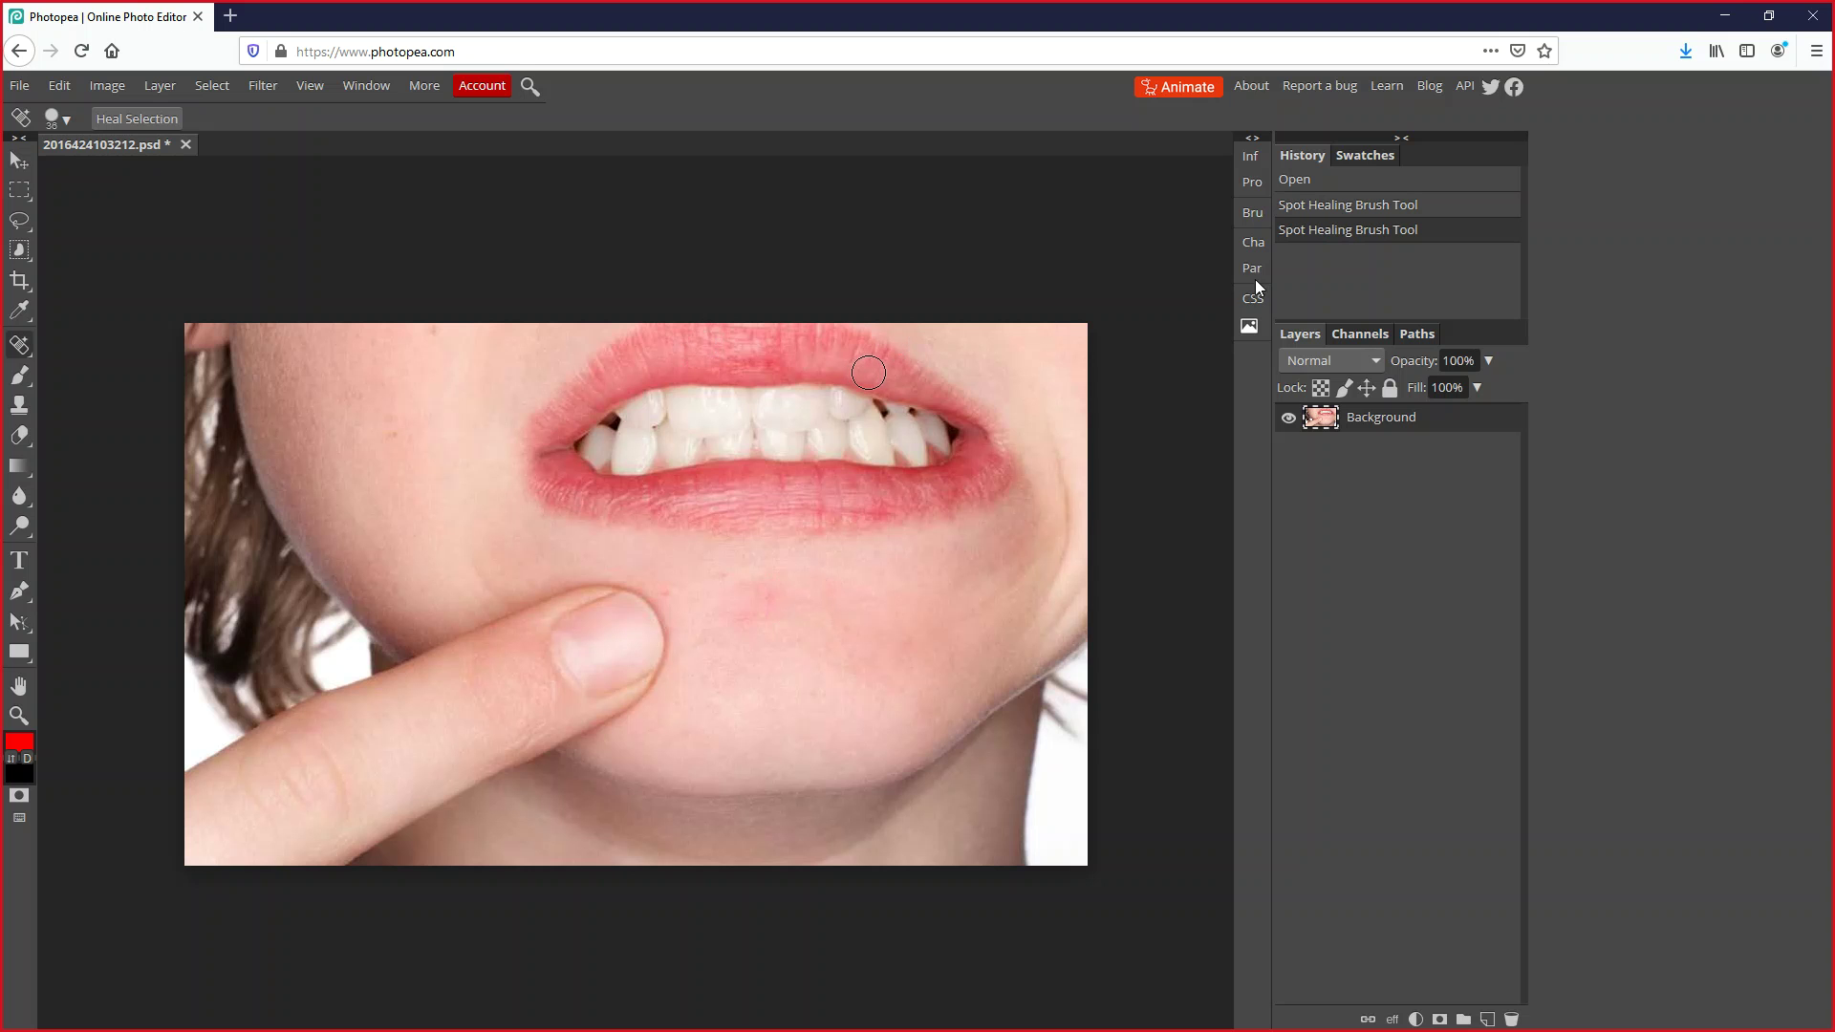
click(1308, 186)
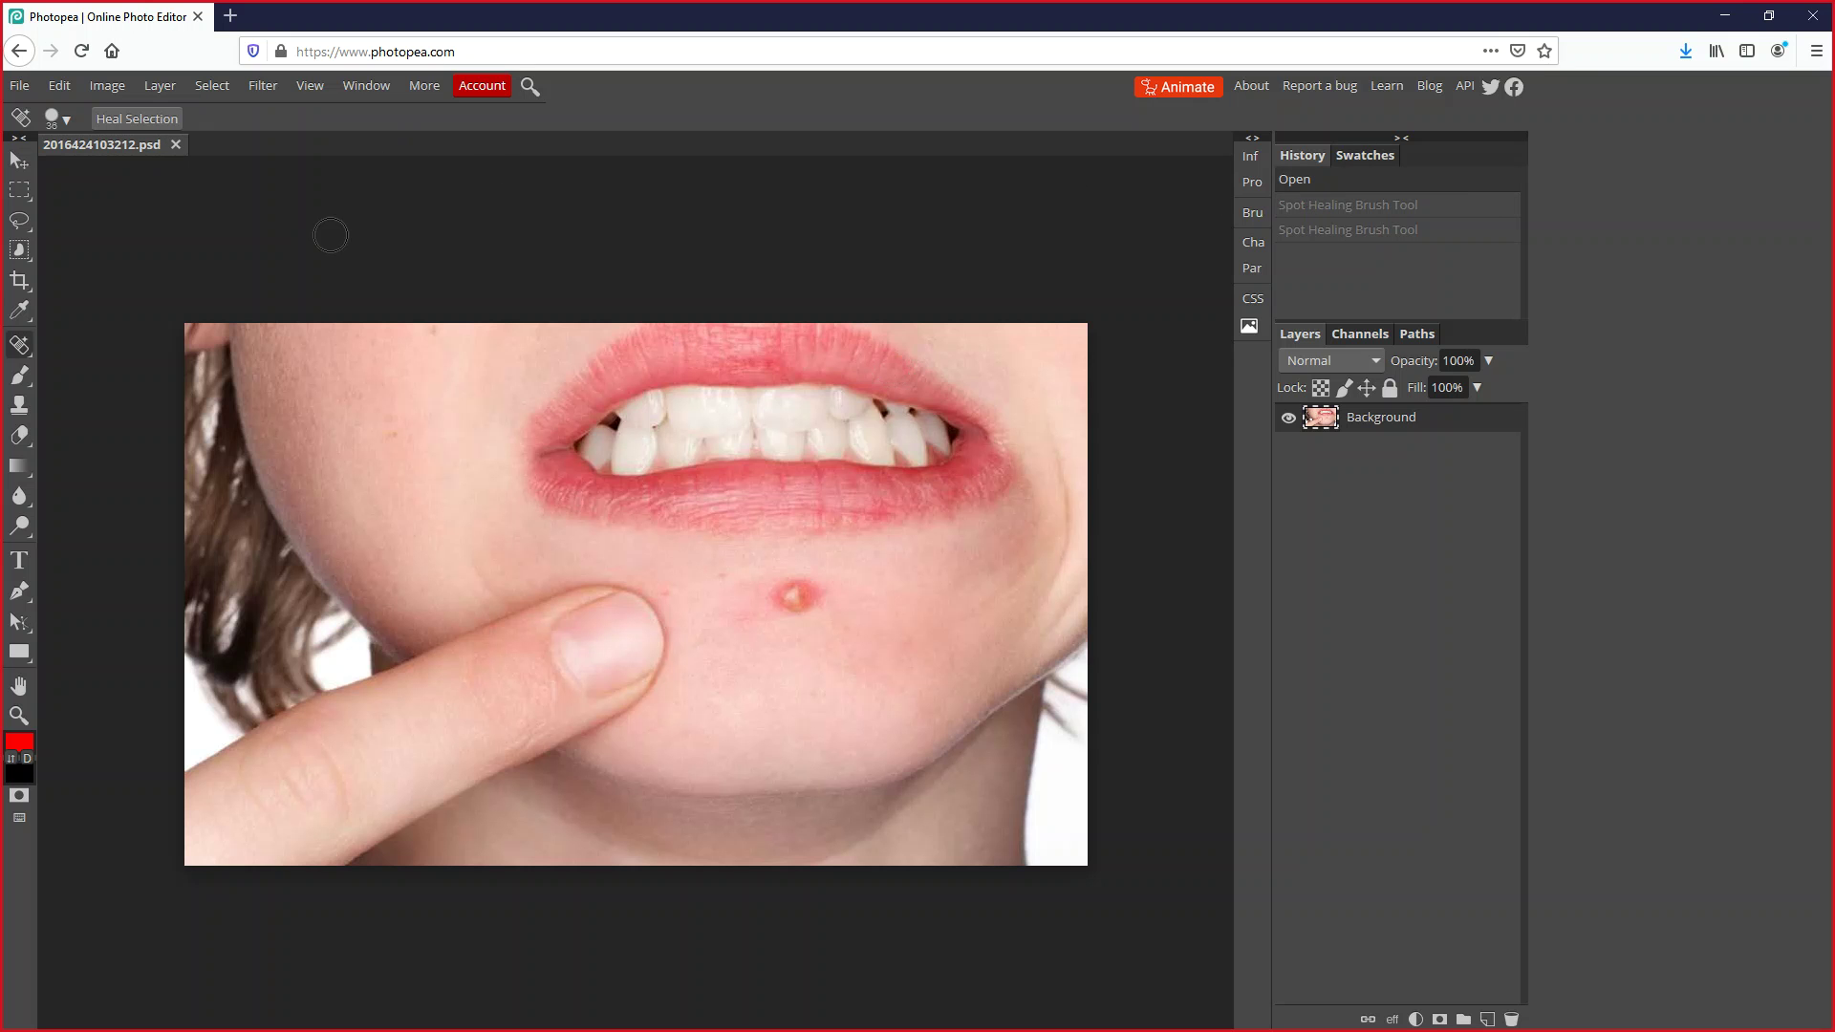
Lower the Clone Stamp's hardness to its minimum and enlarge its brush slightly beyond the pimple's width
click(19, 406)
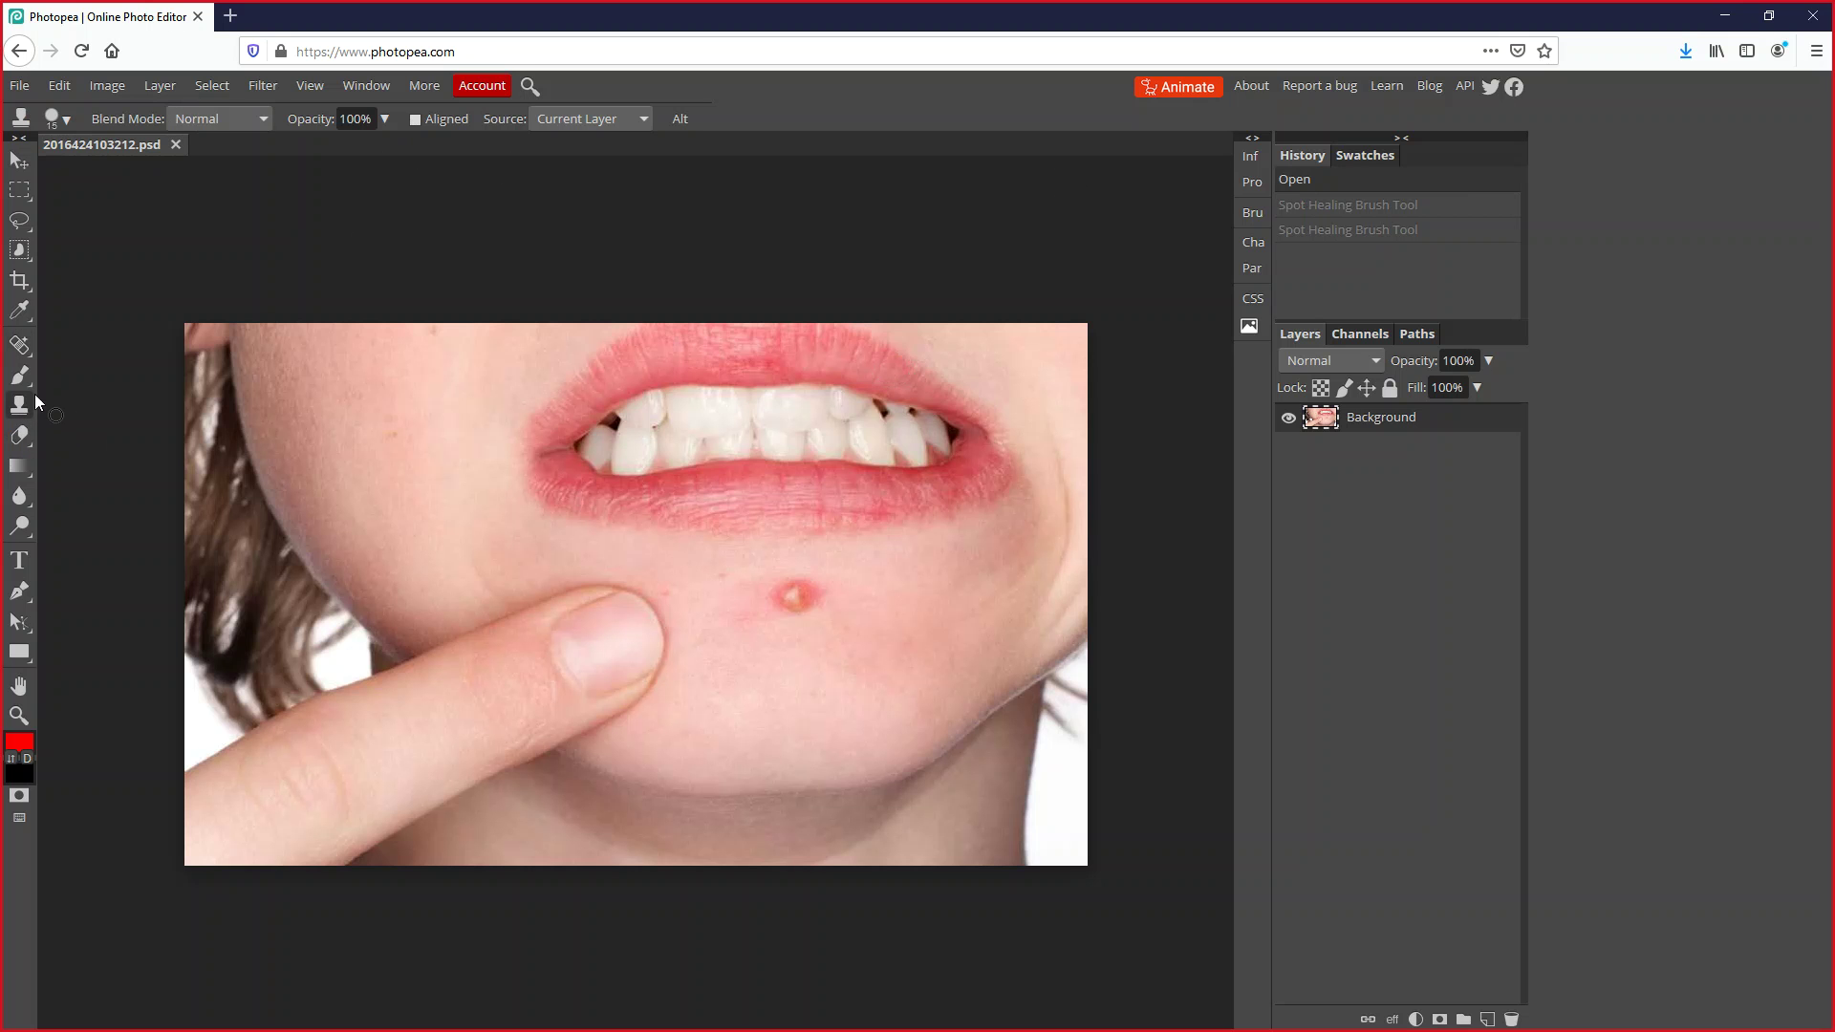
click(67, 119)
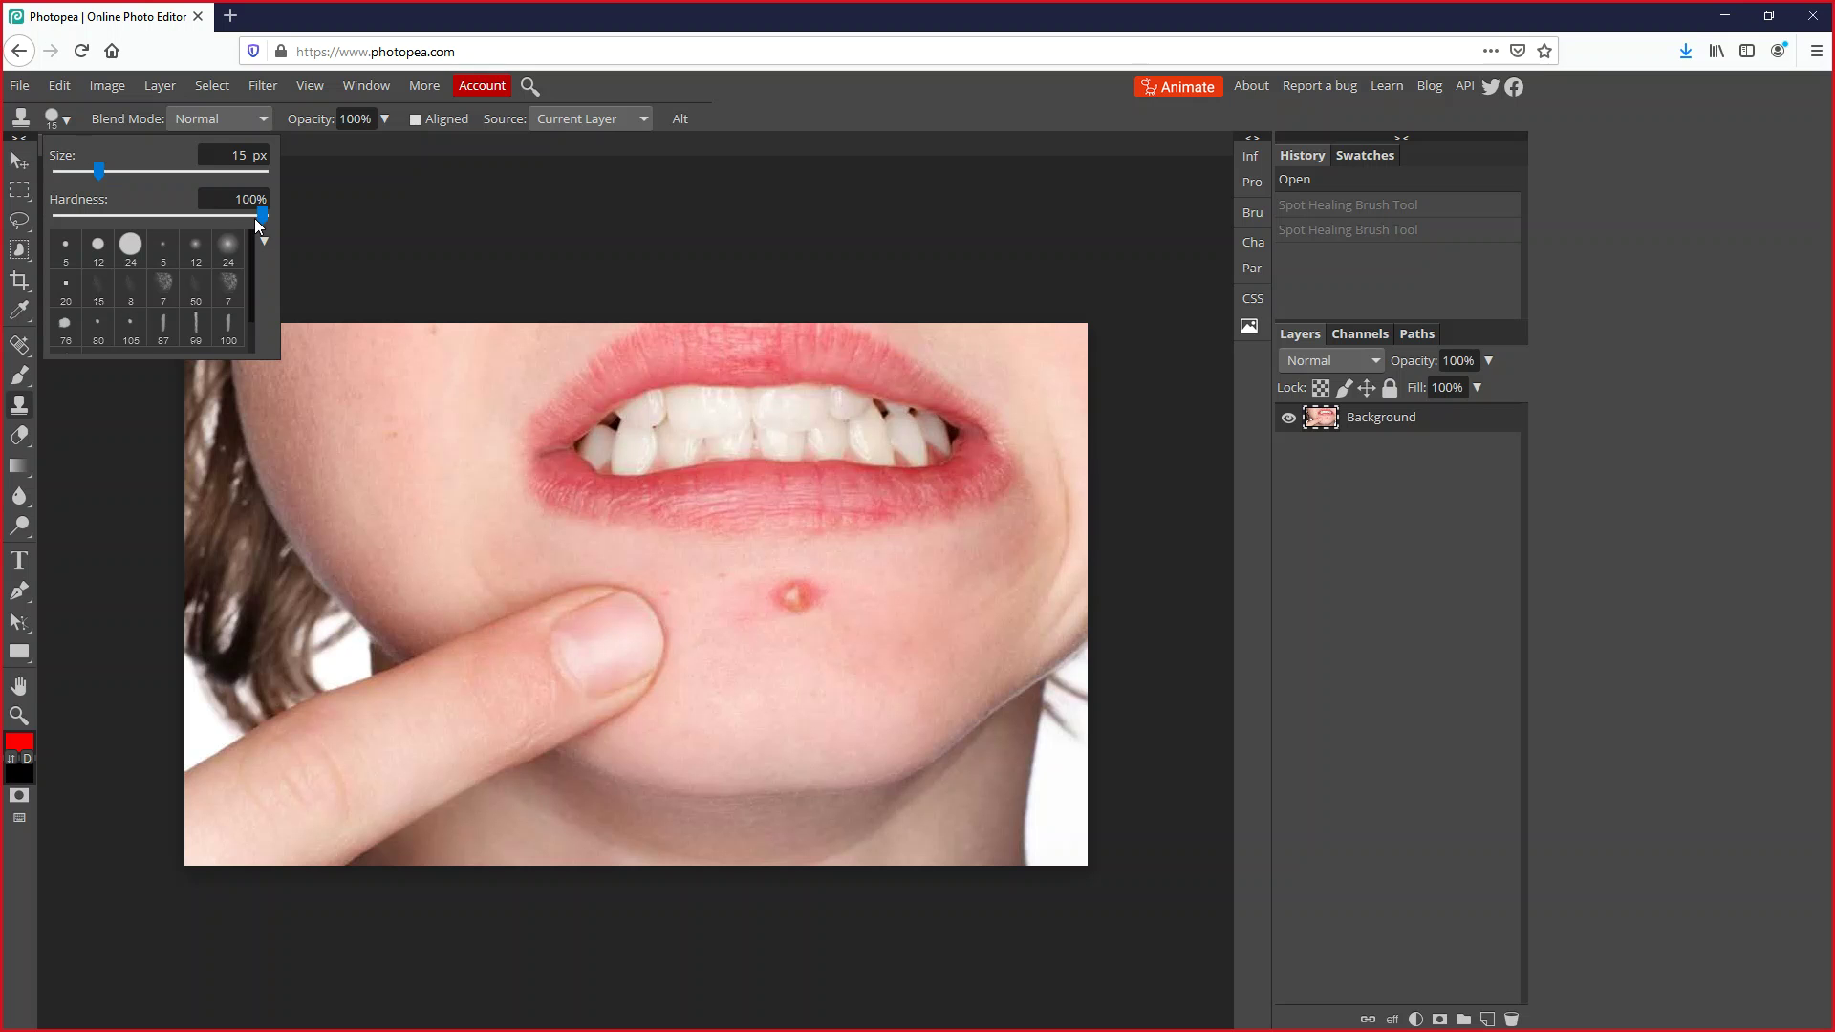
drag(262, 216, 37, 202)
click(102, 182)
click(104, 178)
click(112, 172)
click(115, 172)
drag(116, 175, 143, 177)
drag(134, 171, 142, 172)
click(675, 206)
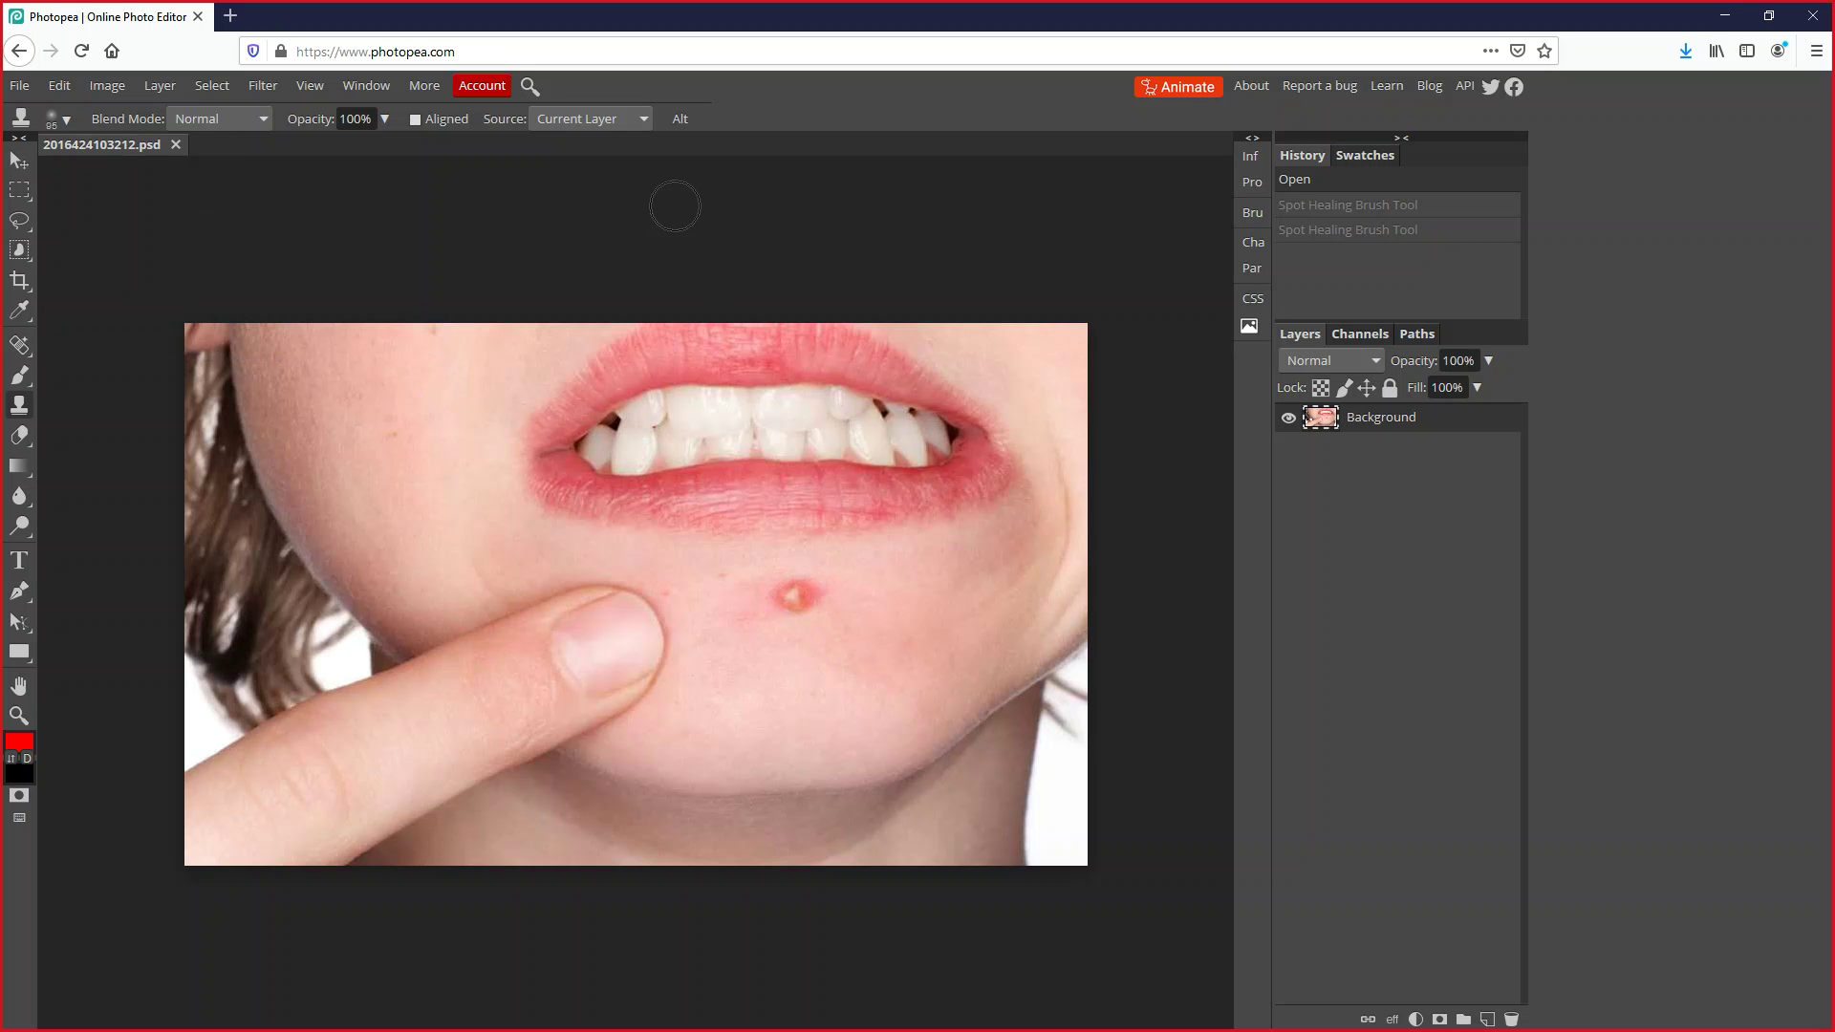
Clone skin sampled beside the pimple over the pimple and its remaining redness with the soft brush
alt+click(885, 586)
click(794, 596)
key(ctrl+shift+z)
key(ctrl+z)
key(ctrl+shift+z)
click(793, 598)
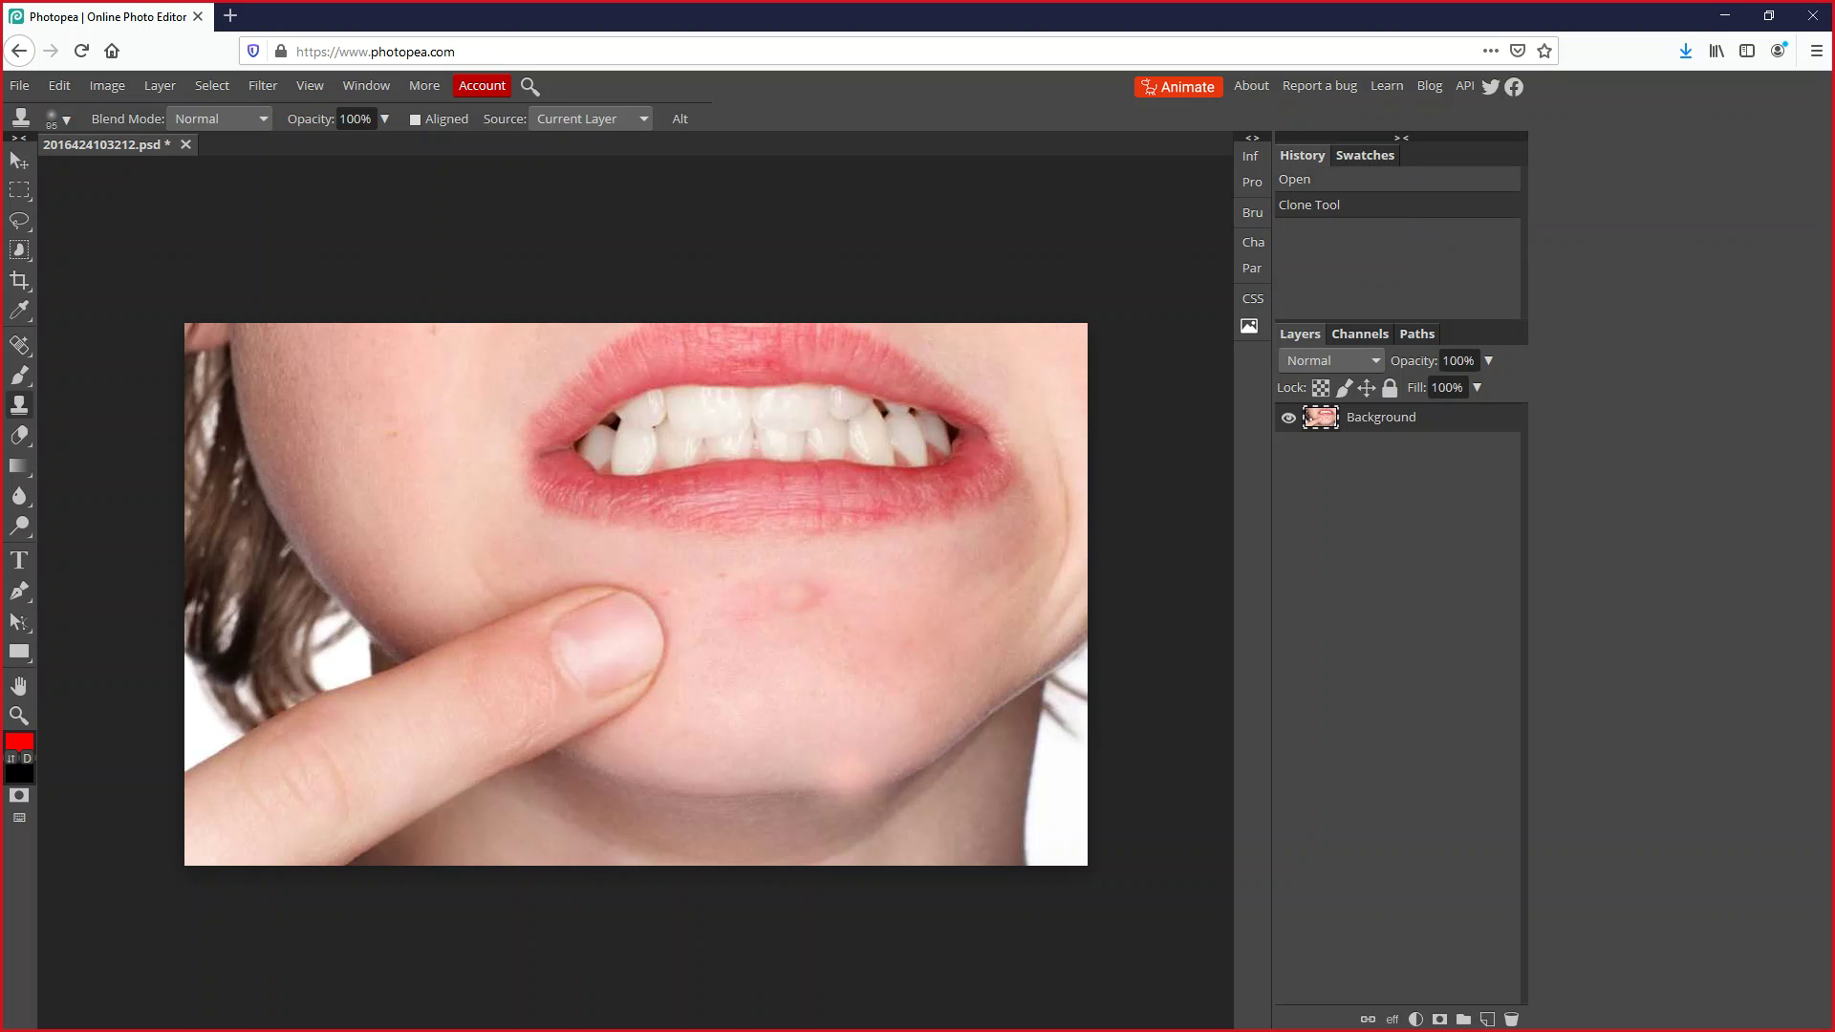
click(813, 577)
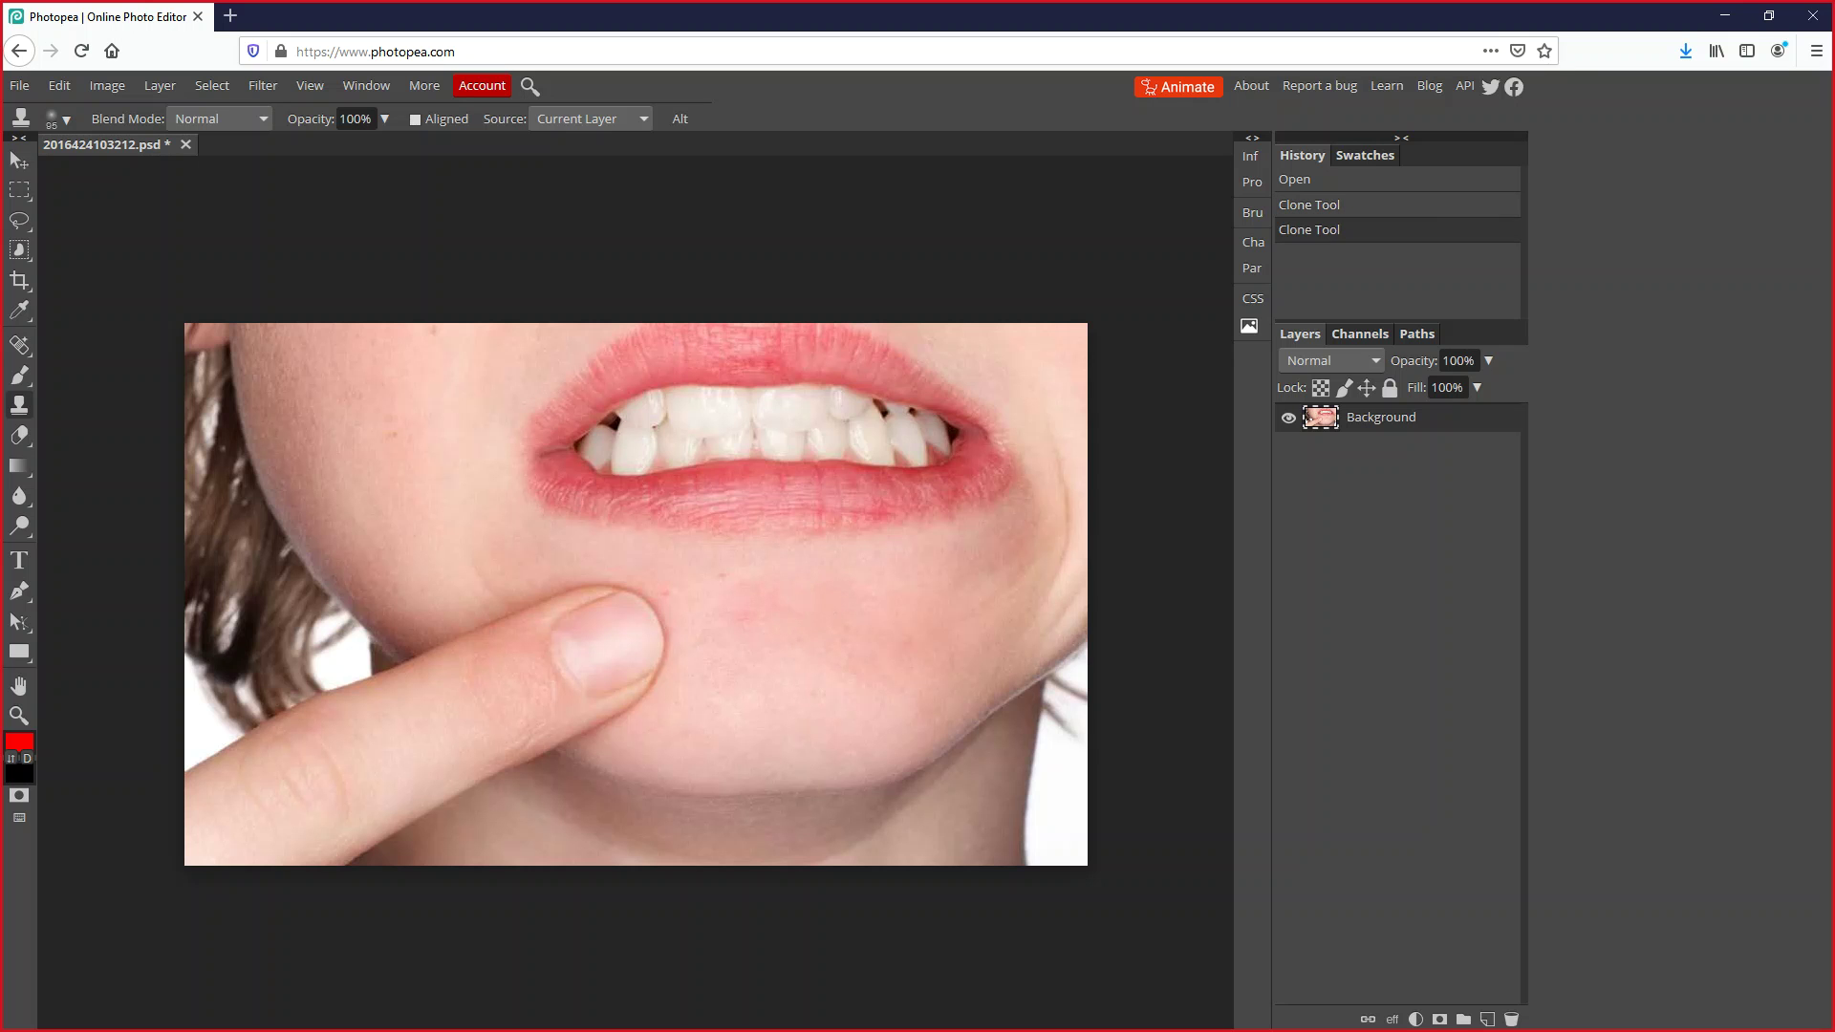
Touch up the healed area of the chin with two more Clone Stamp dabs to even out the leftover redness
click(813, 578)
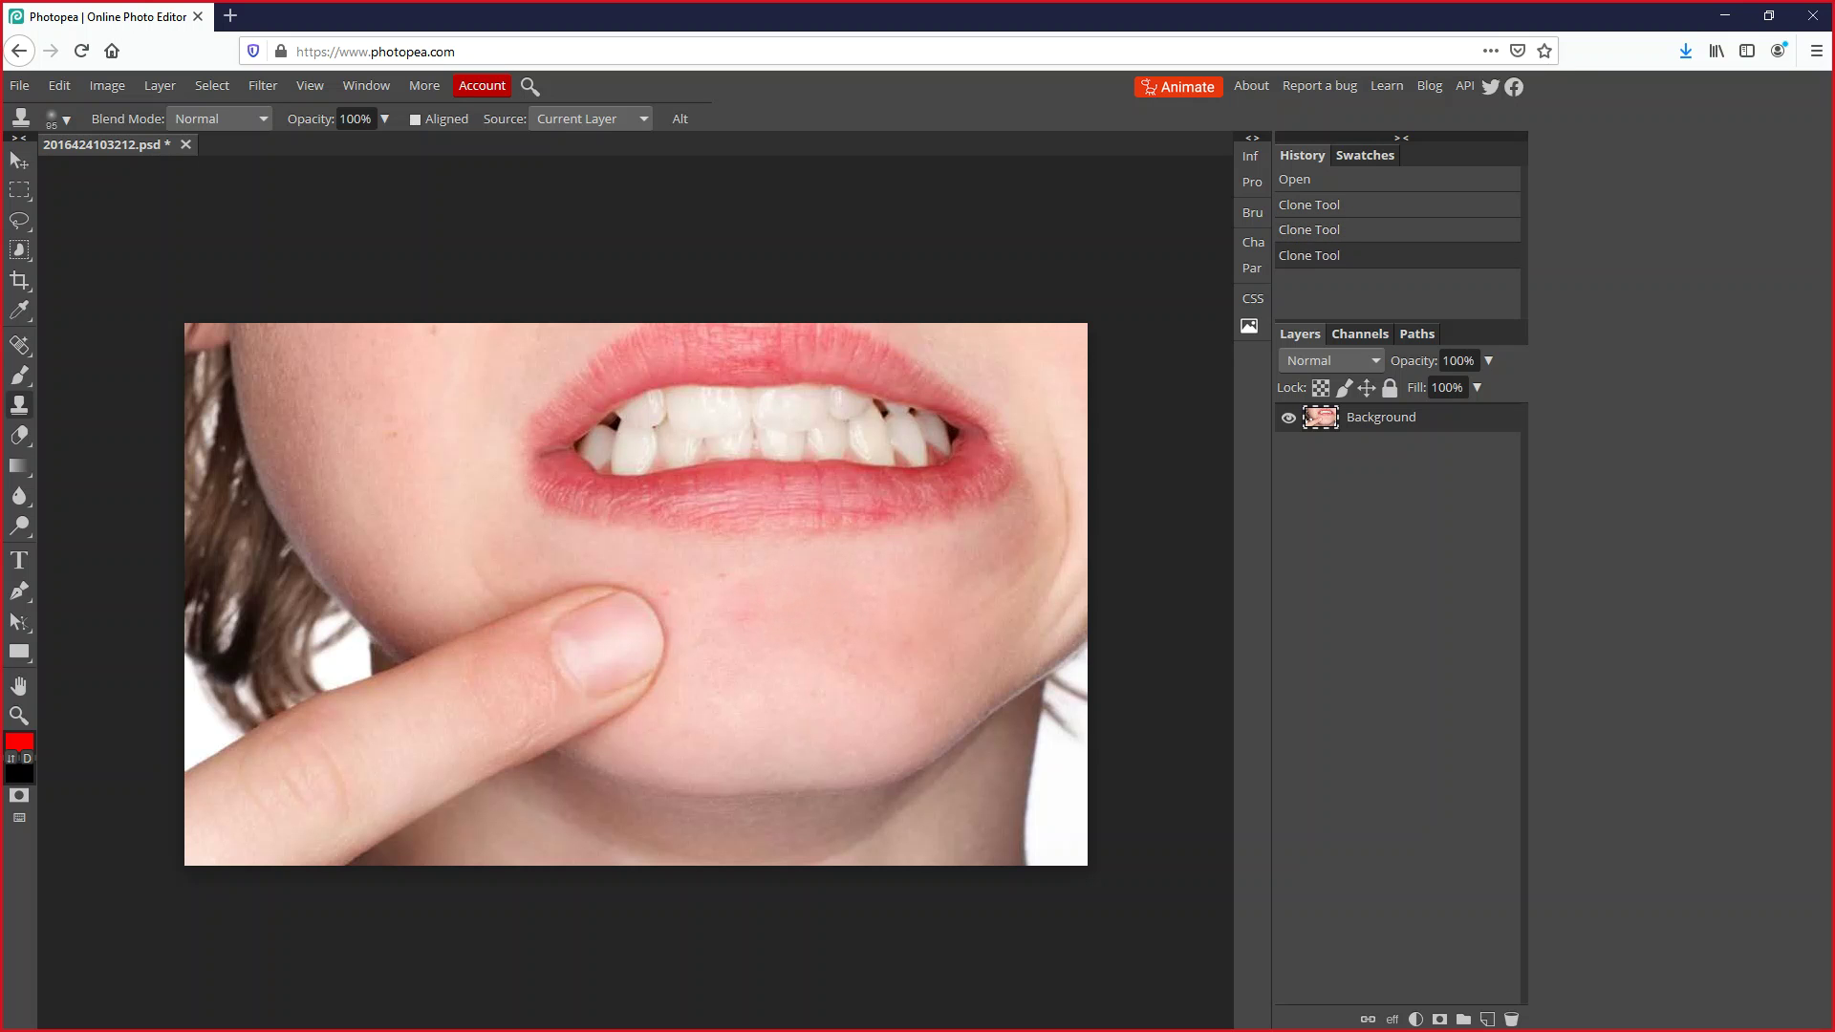
click(770, 603)
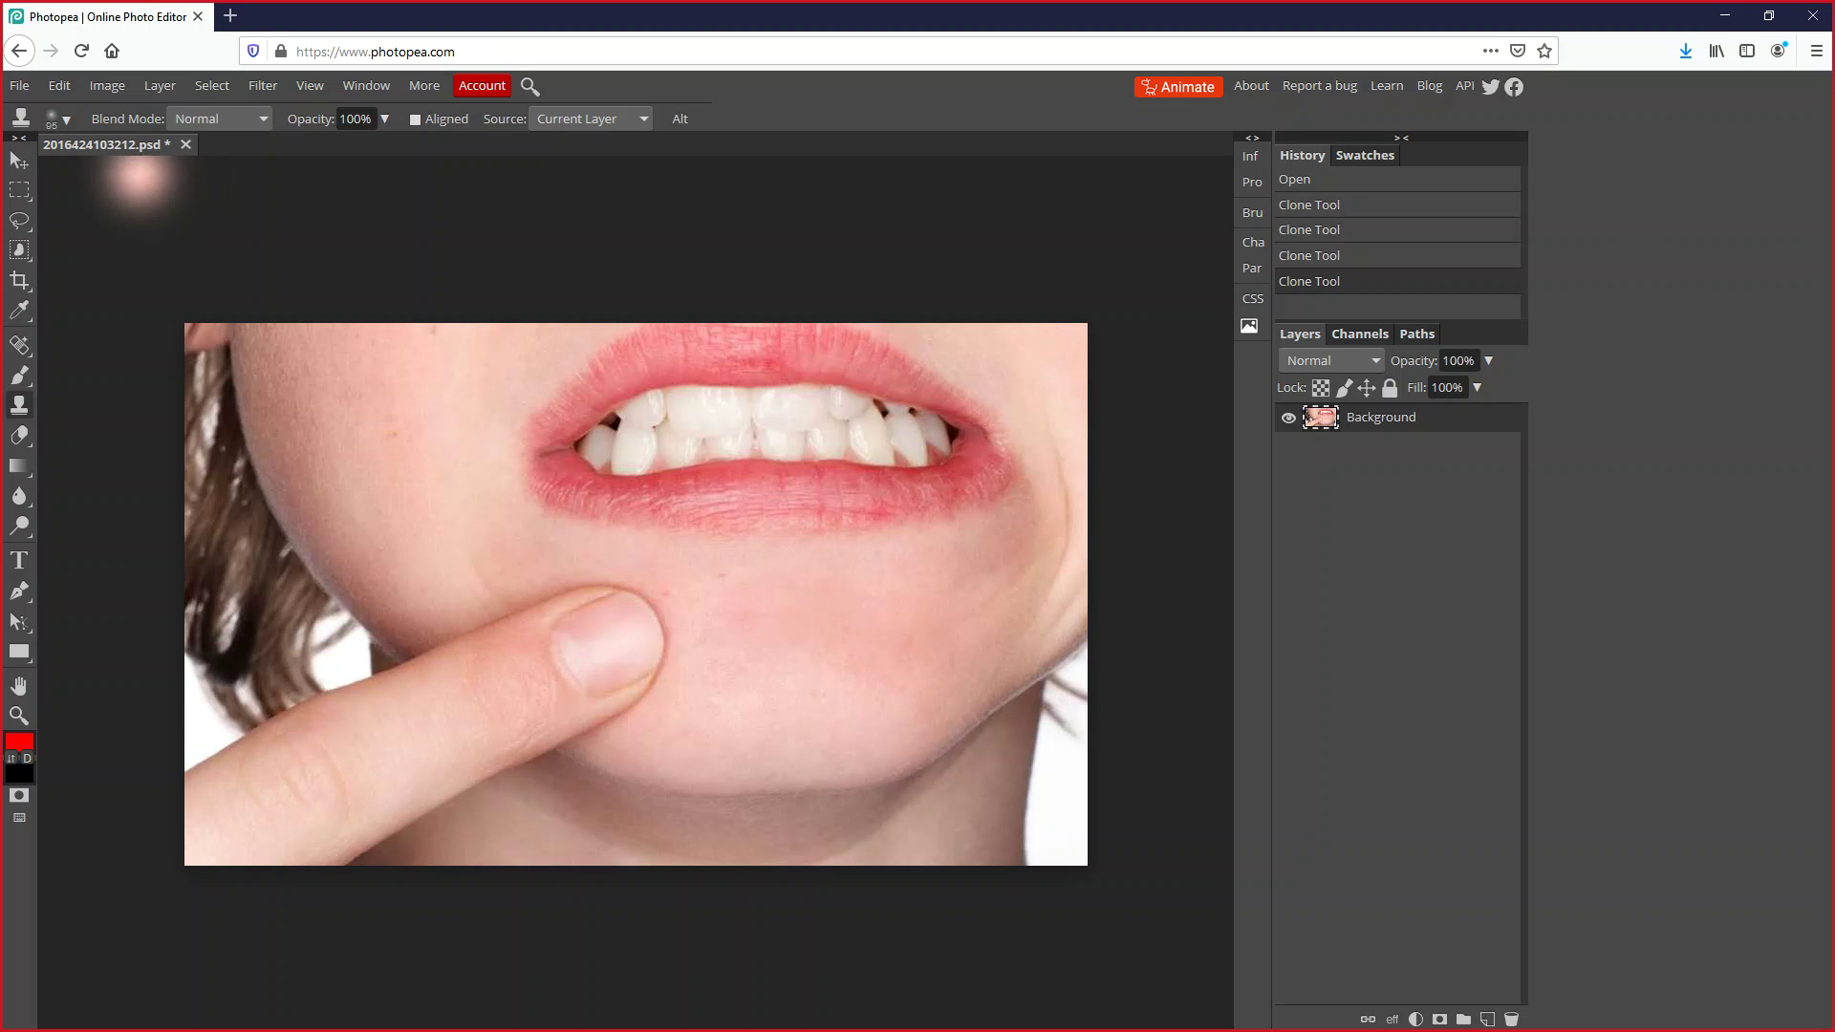
Look through the file formats available for exporting the retouched photo, and leave without exporting
click(32, 93)
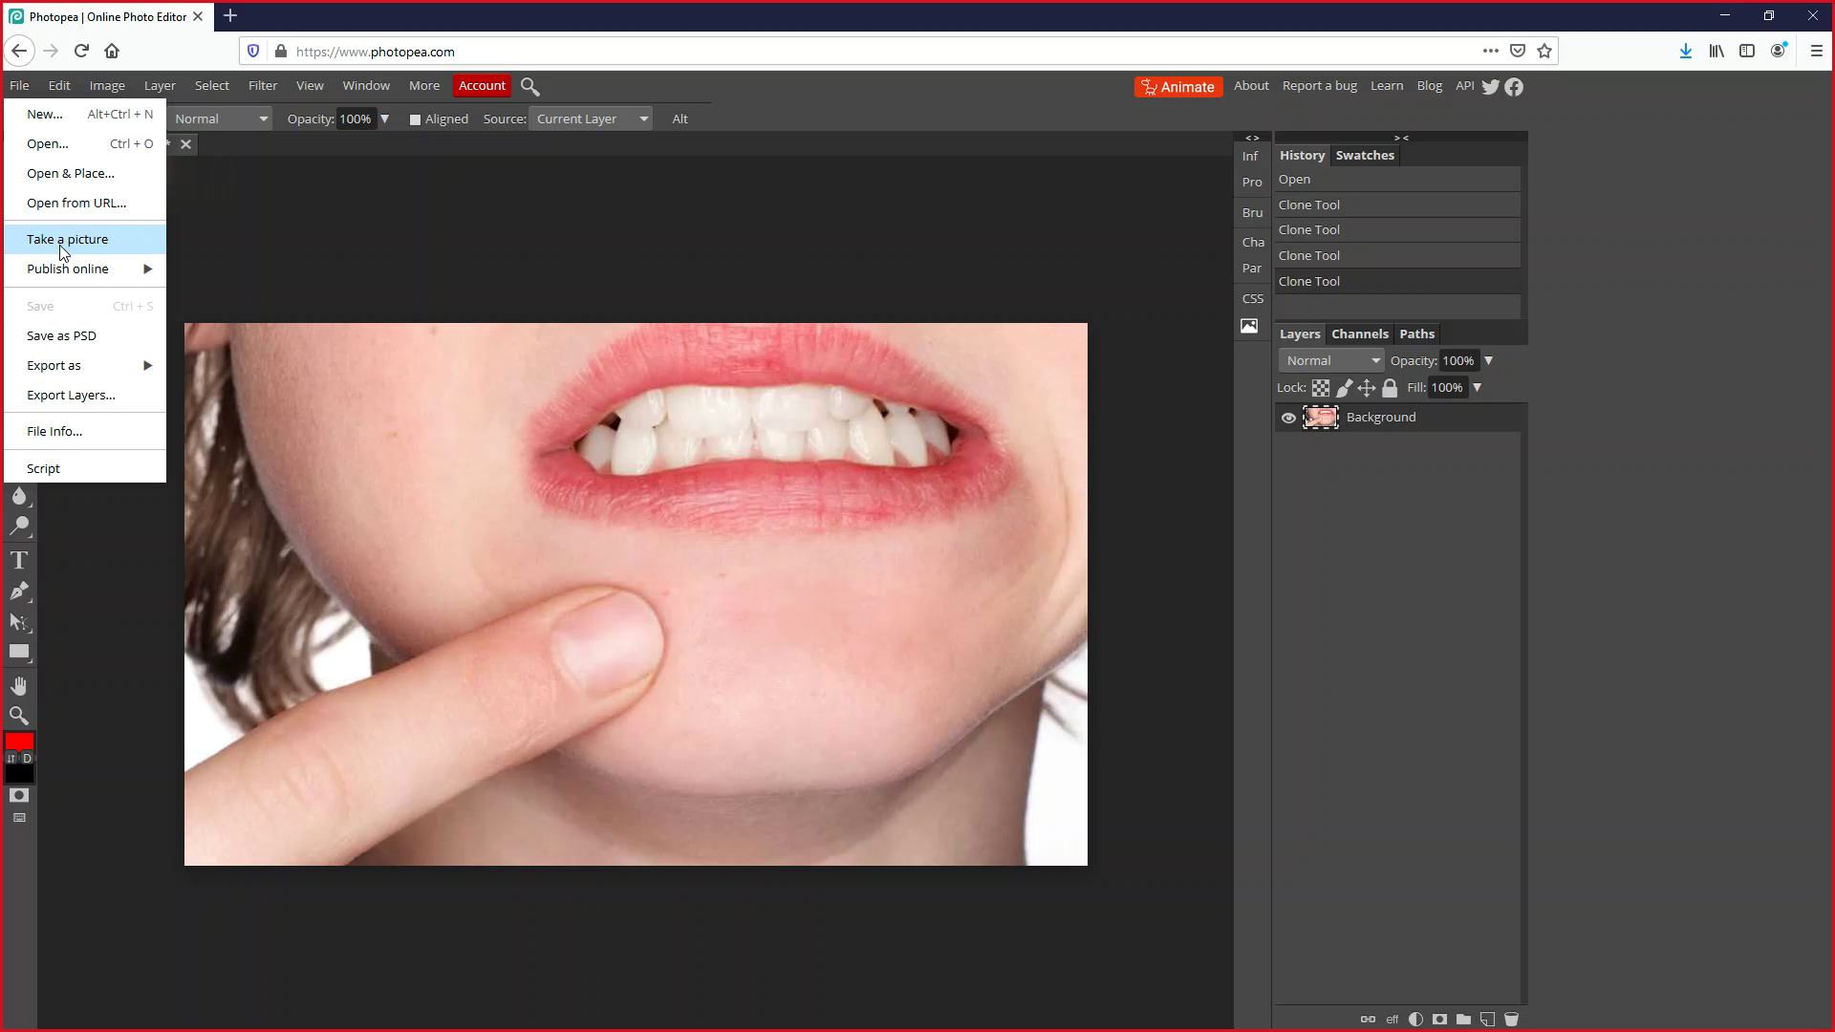
mouse_move(75, 366)
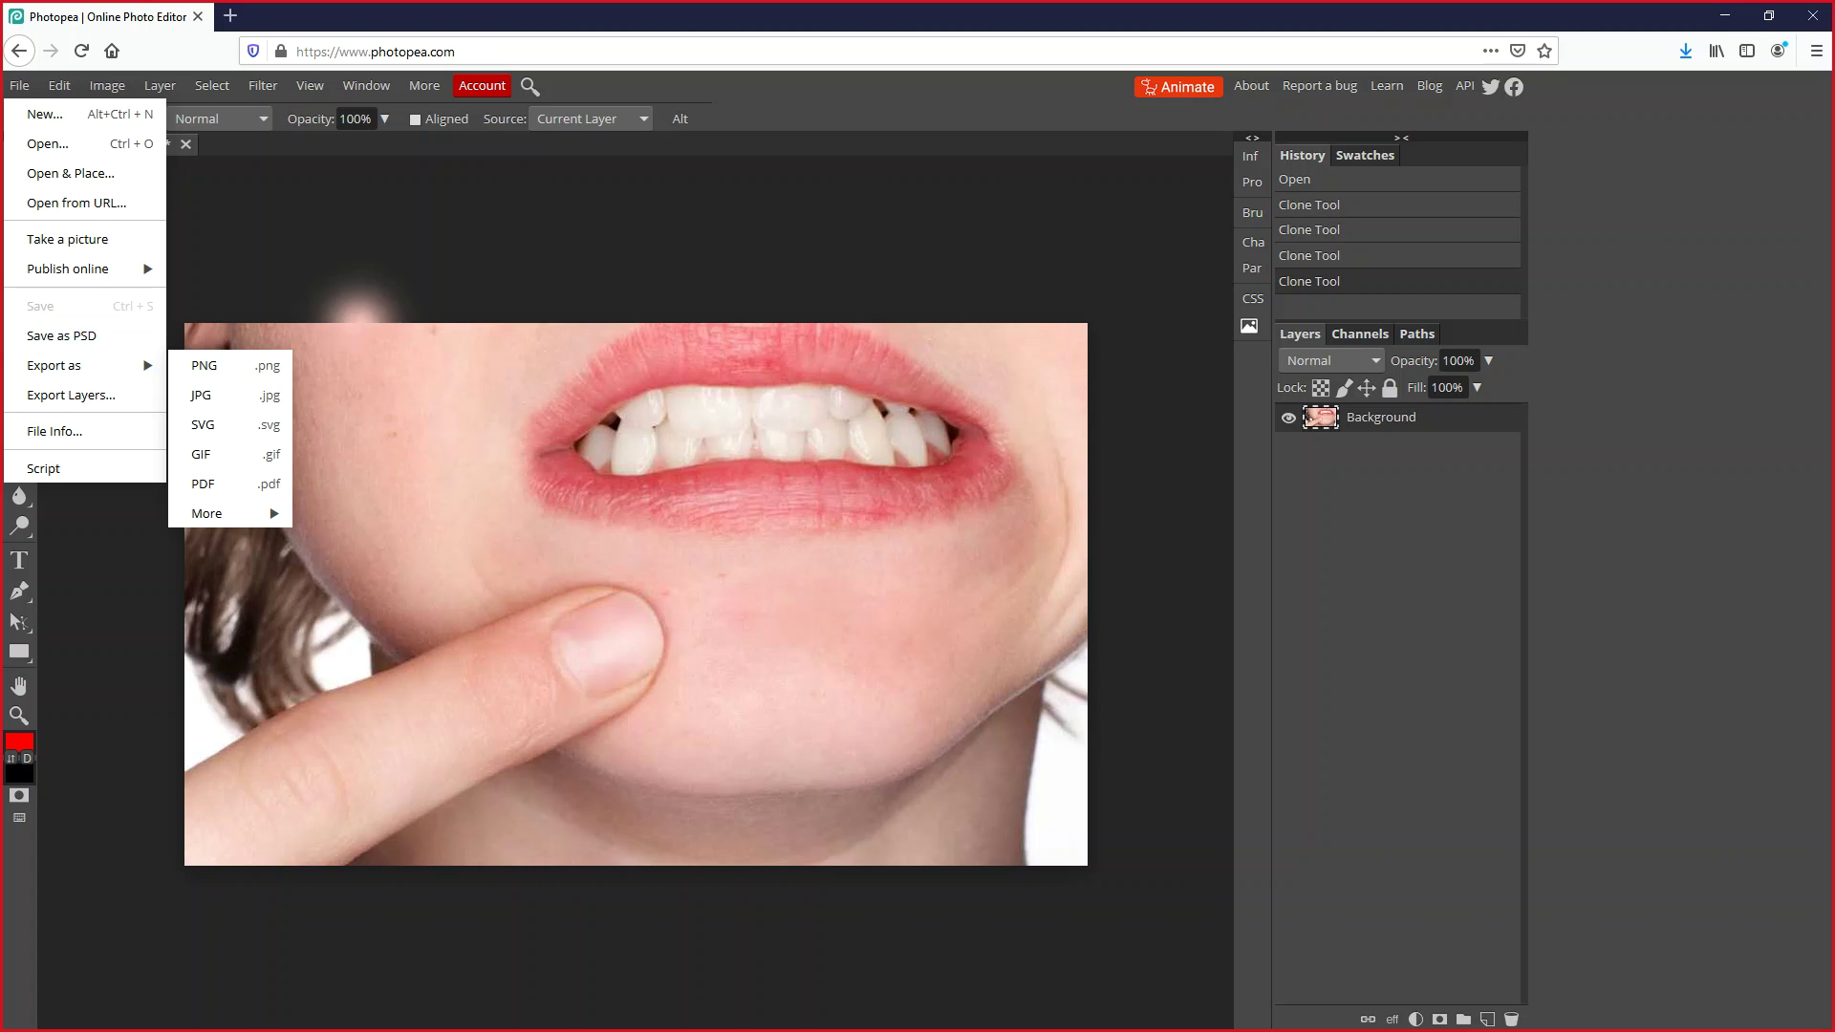
click(788, 103)
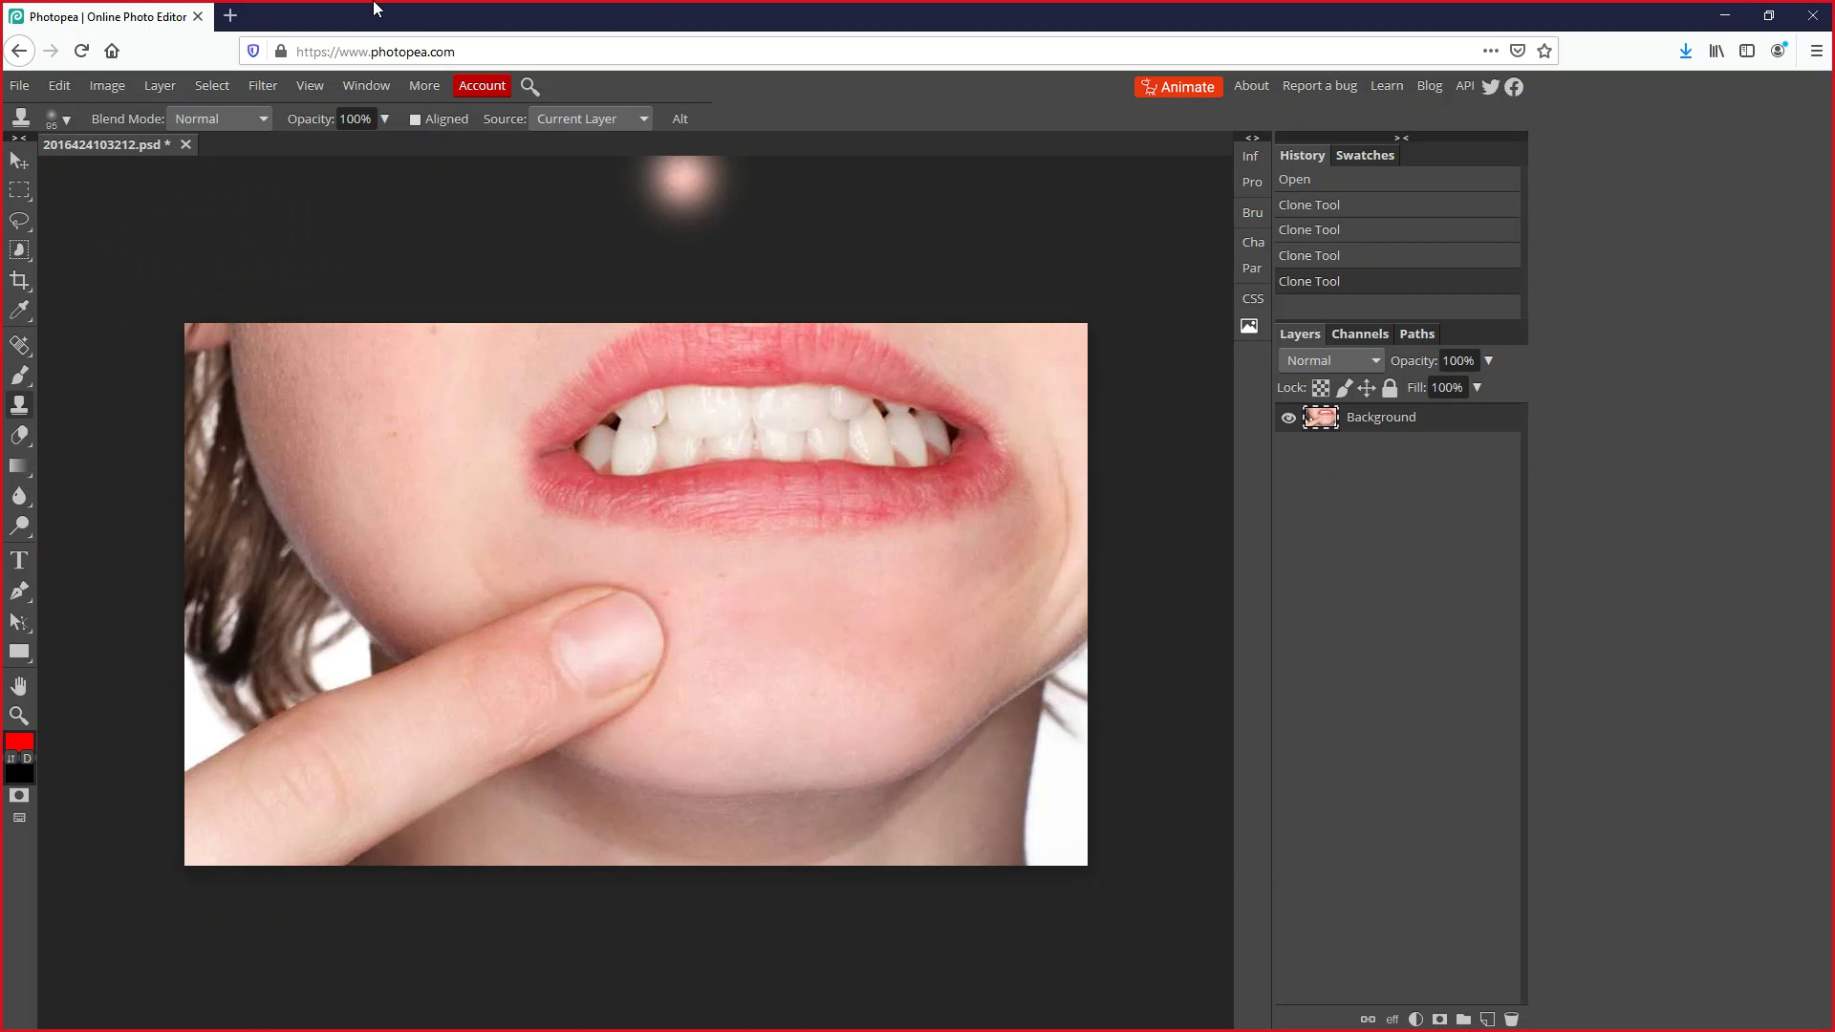
Open a blank browser page and close the Photopea page, discarding the unsaved photo edits
click(227, 17)
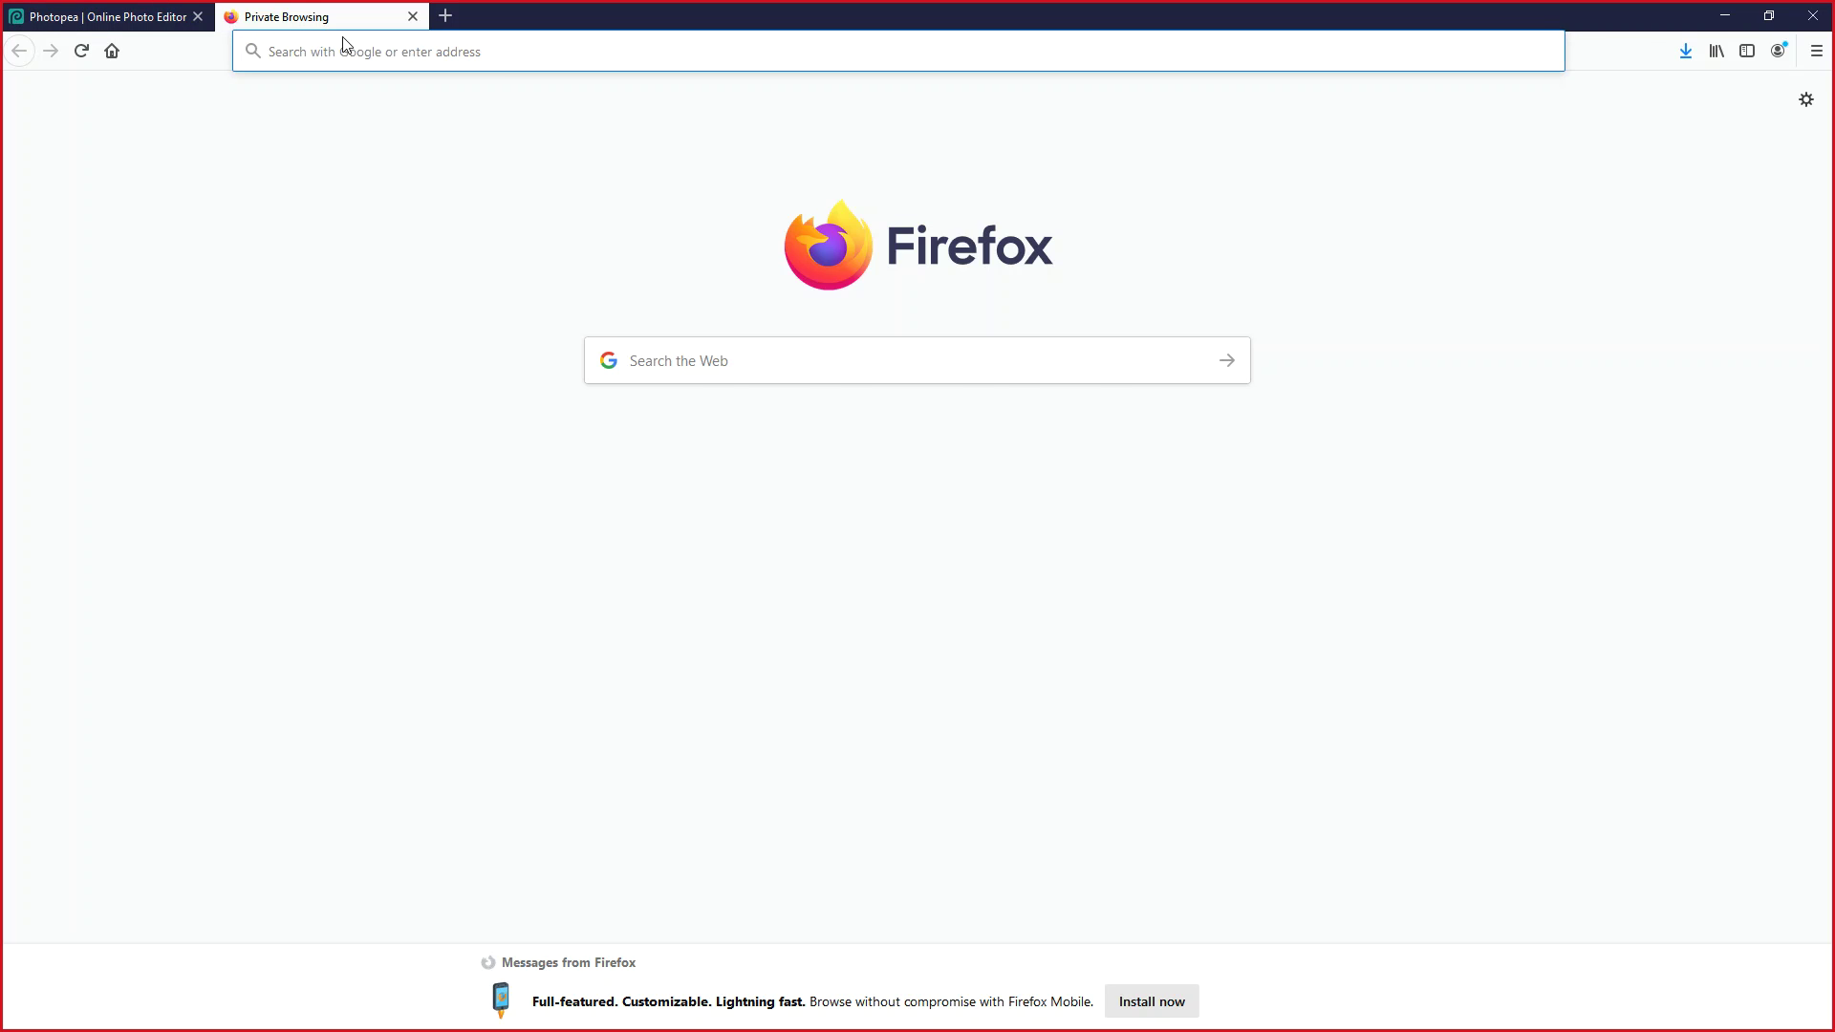
key(ctrl+shift+Tab)
key(F5)
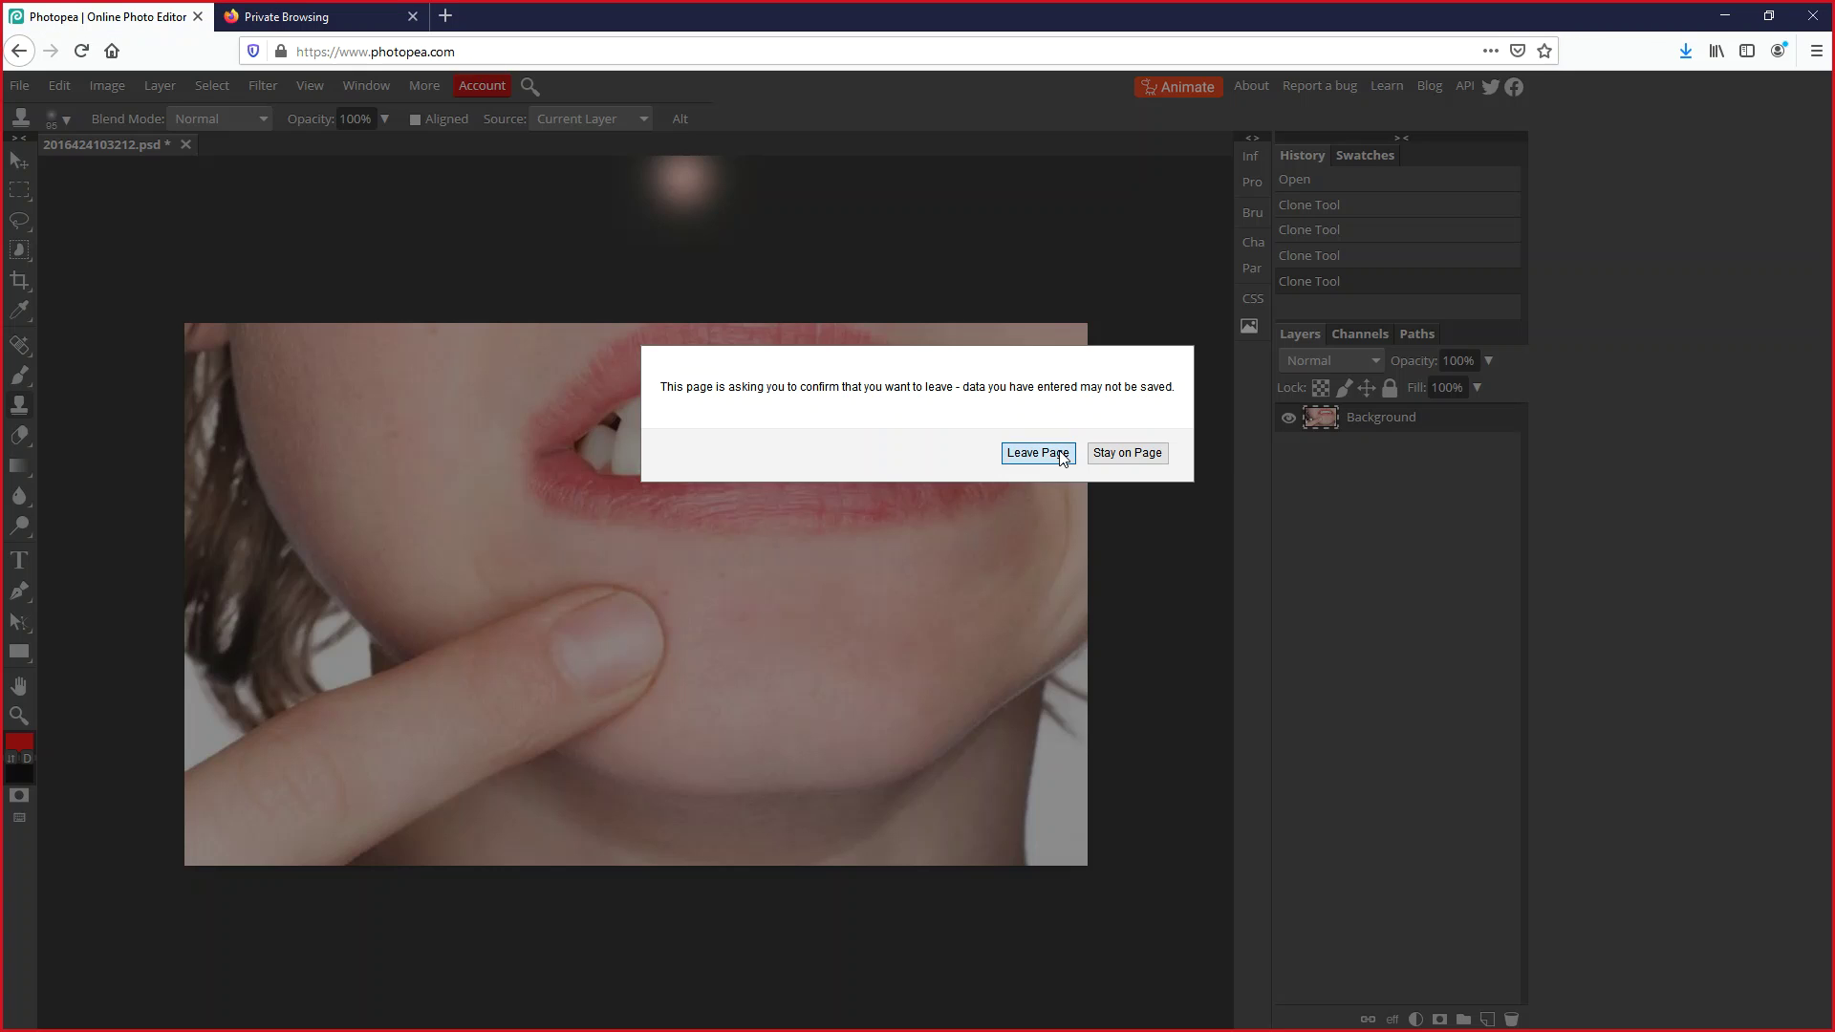
click(1058, 452)
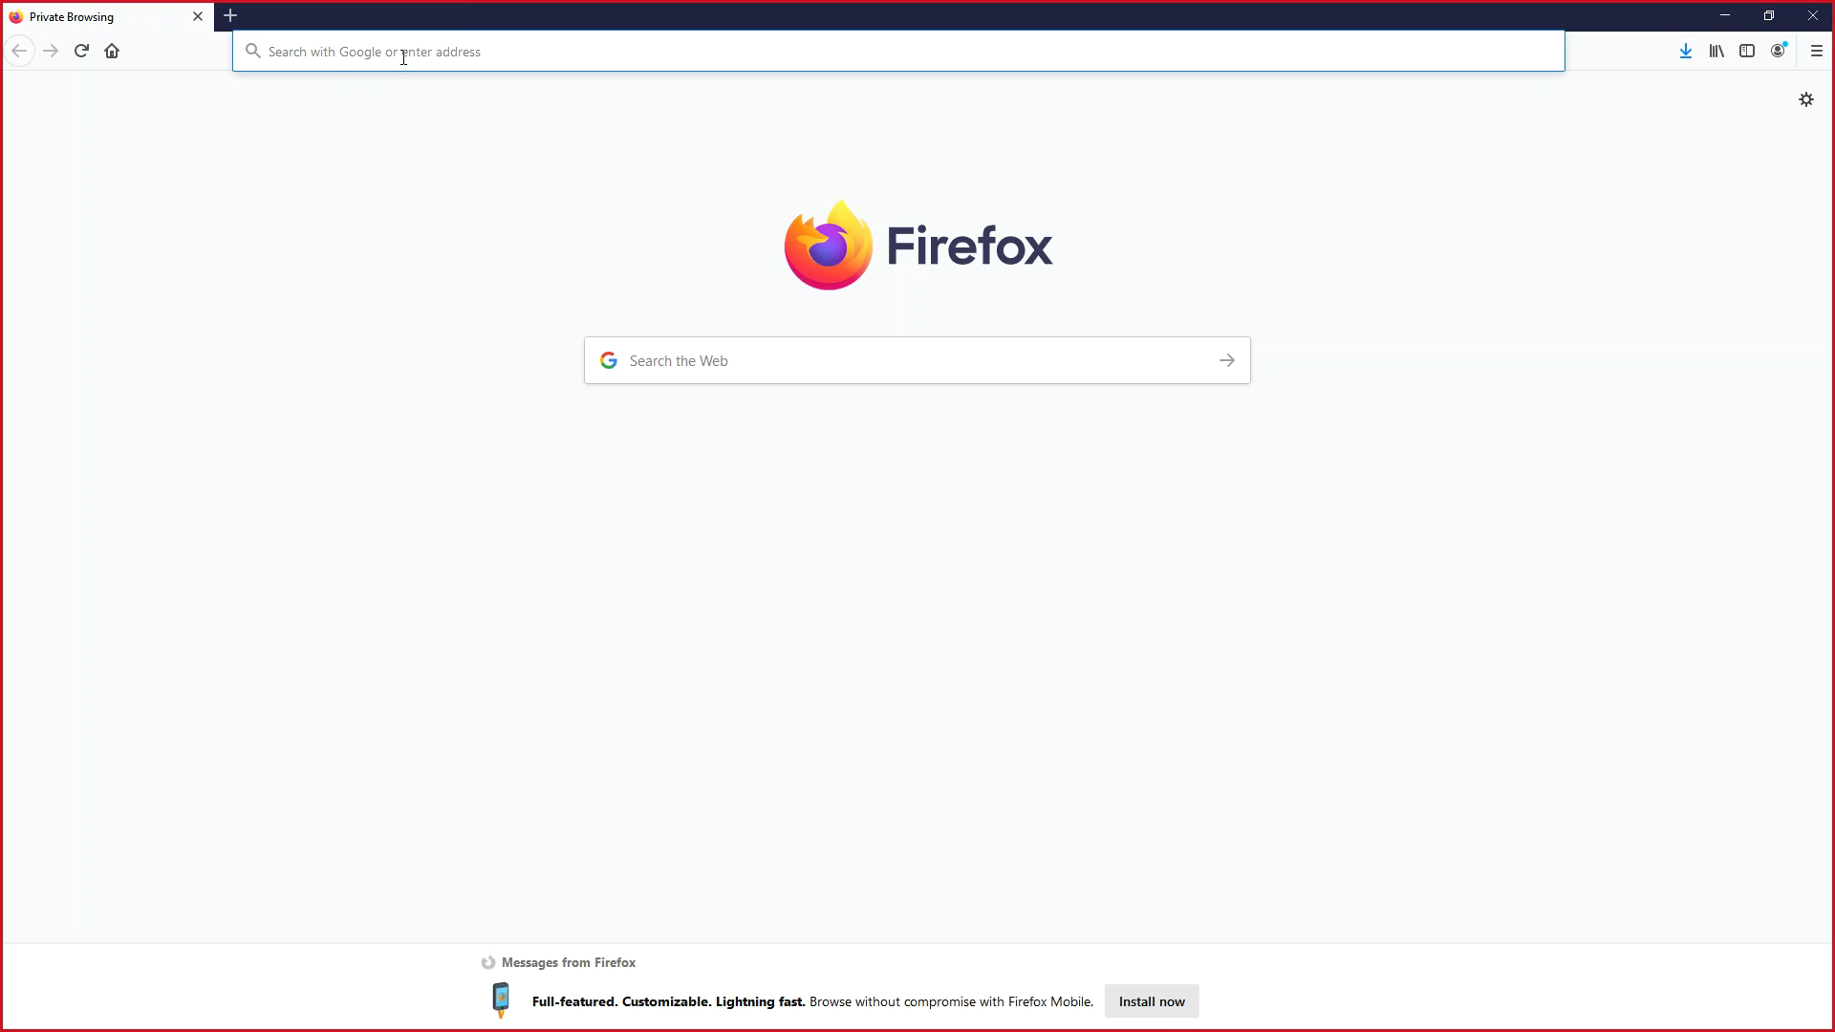
Search the web for "photoshop fix" and open the Adobe Photoshop Fix page on Google Play
text(photo)
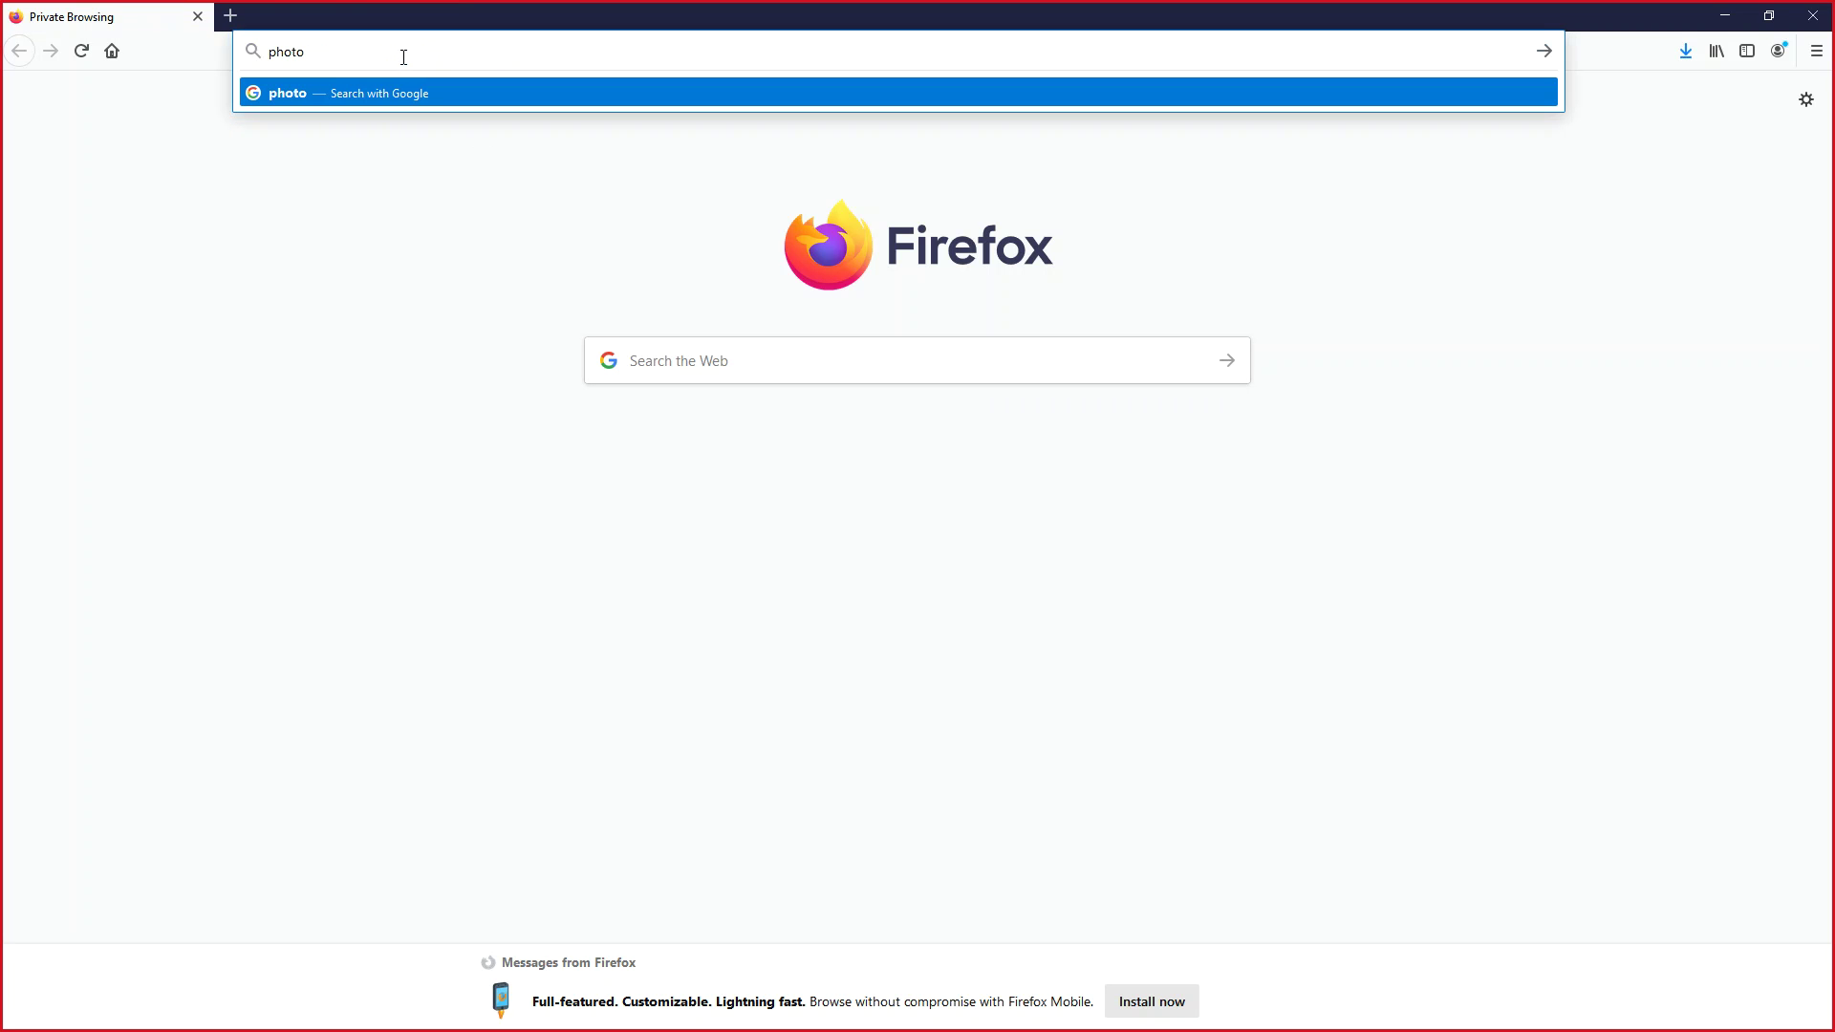
text(shop fix)
key(Return)
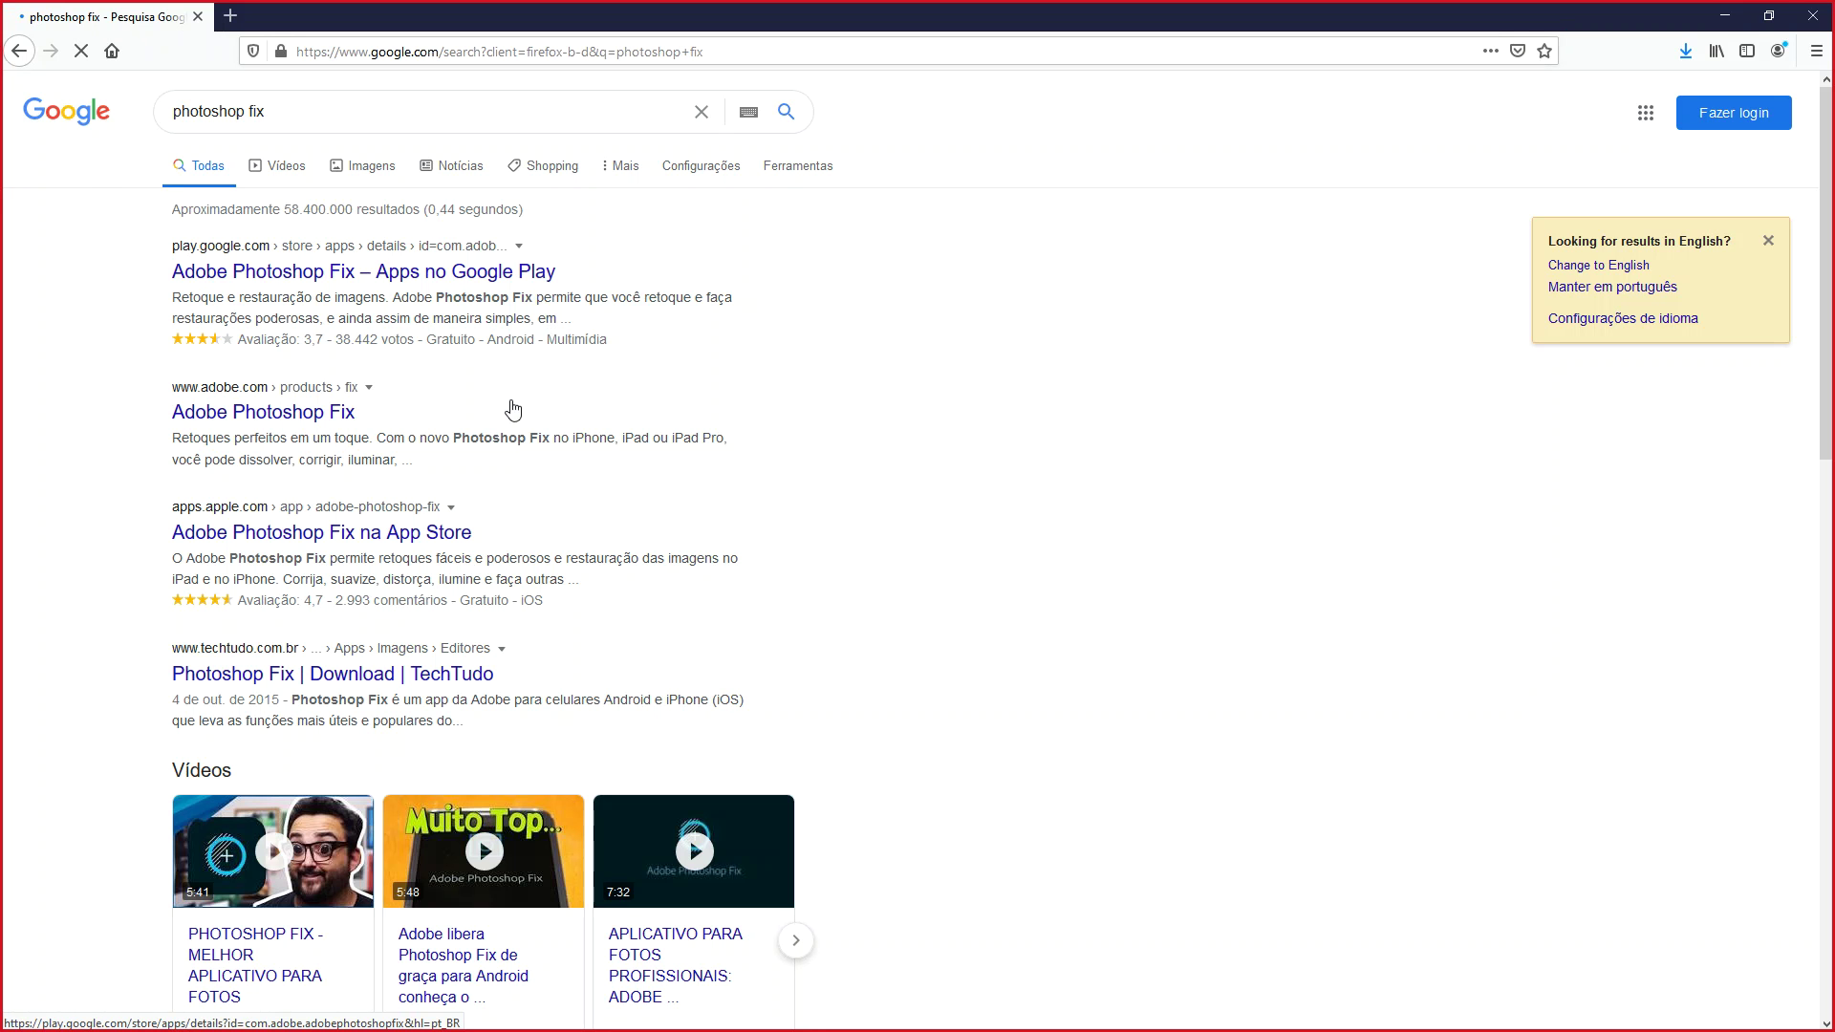
click(531, 275)
click(353, 280)
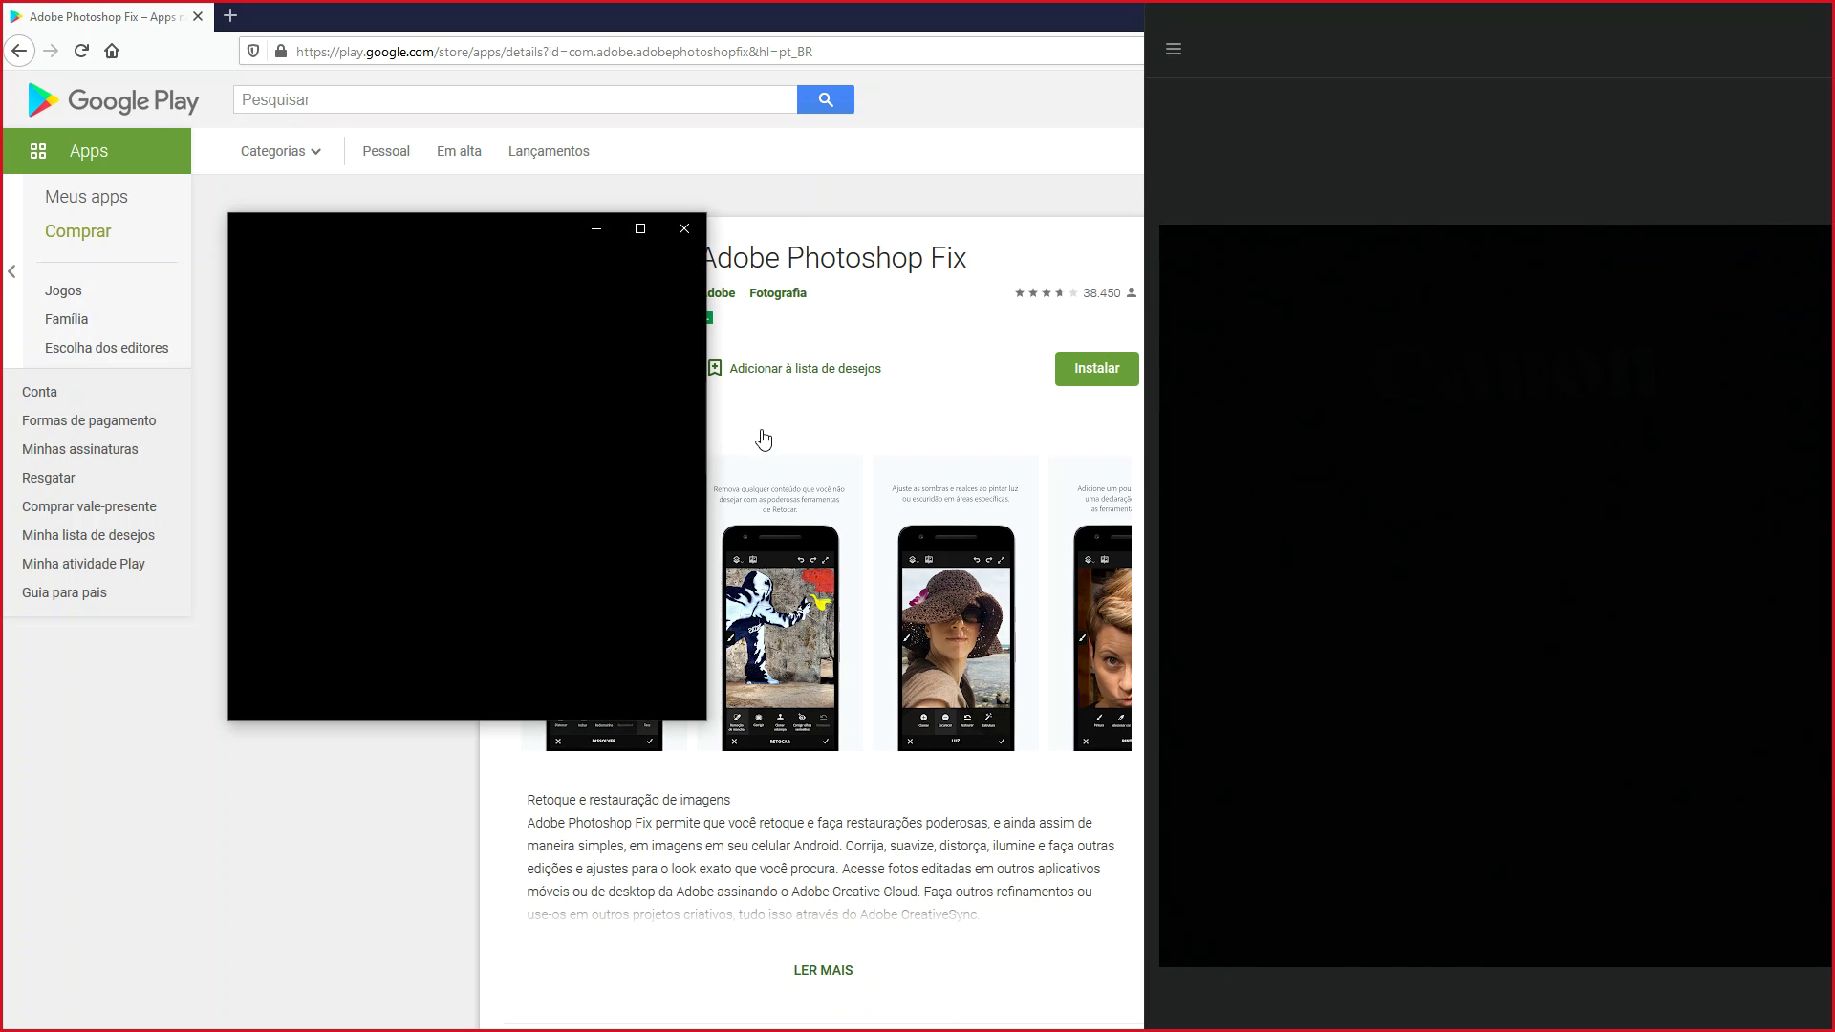
View the original photo 2016424103212.jpg in a maximized Photos window, and minimize it to return to the Google Play page
click(640, 228)
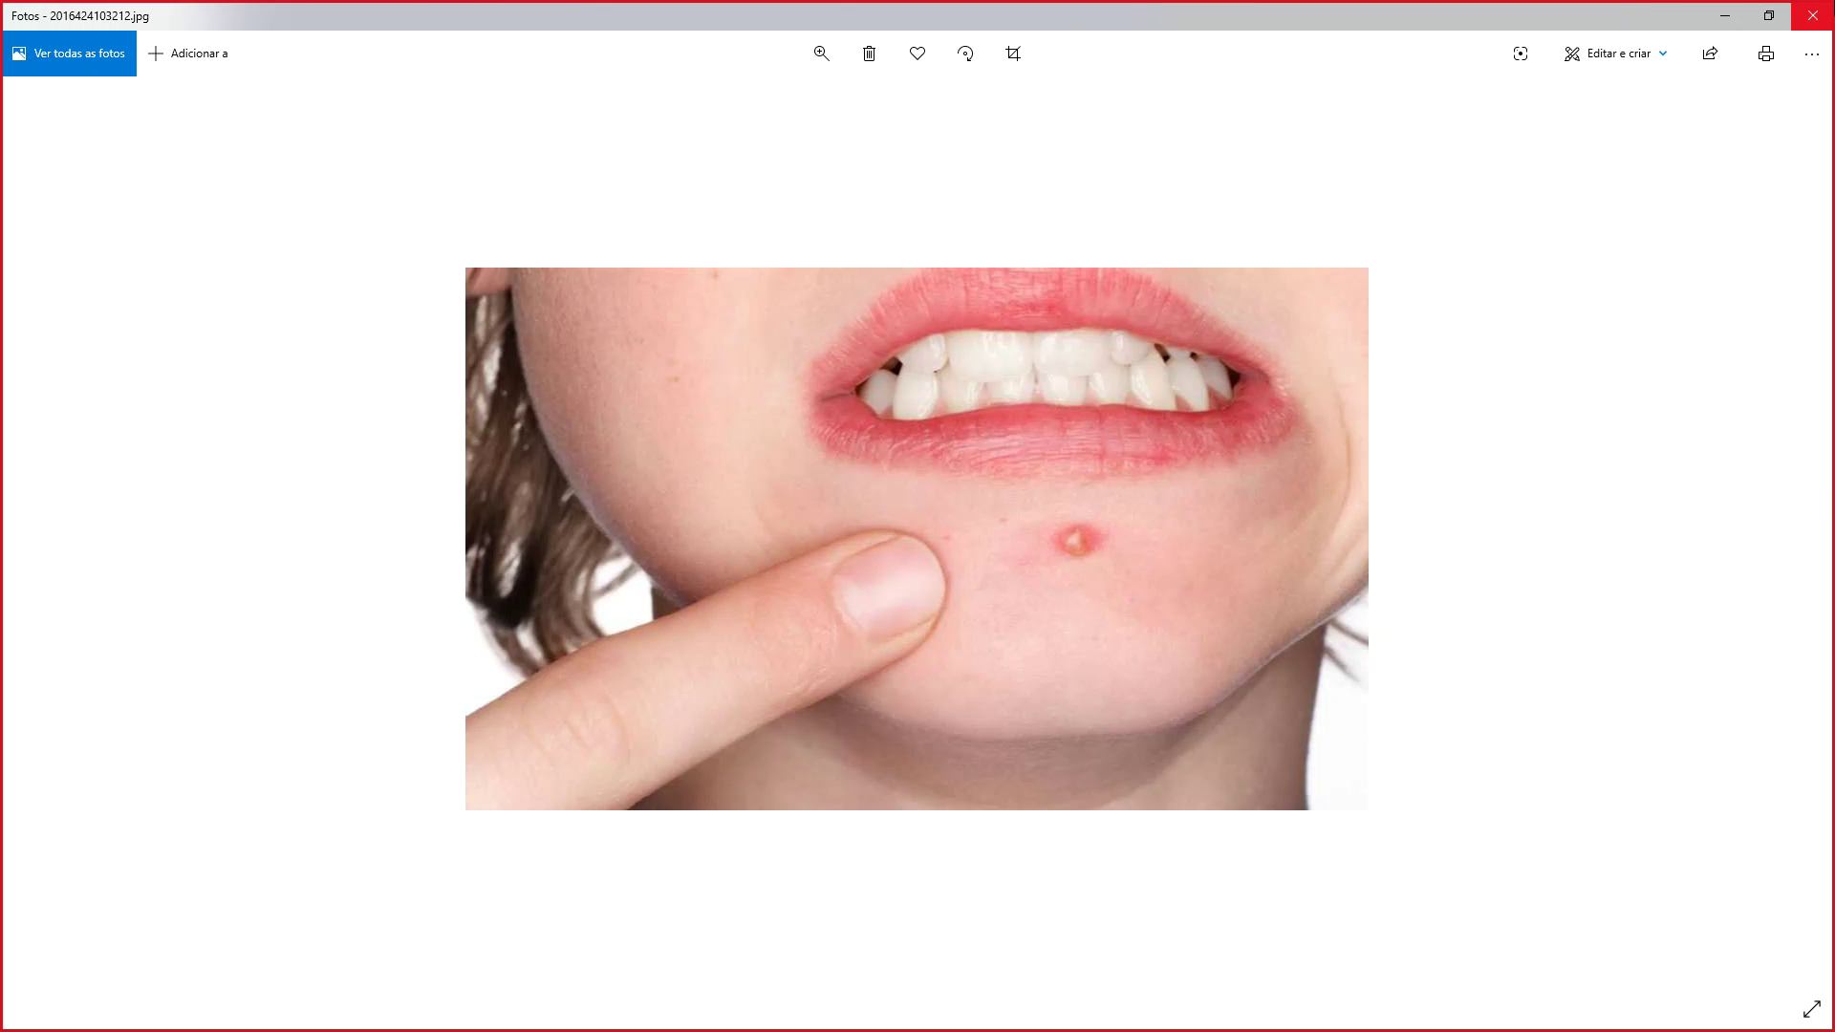
click(1726, 15)
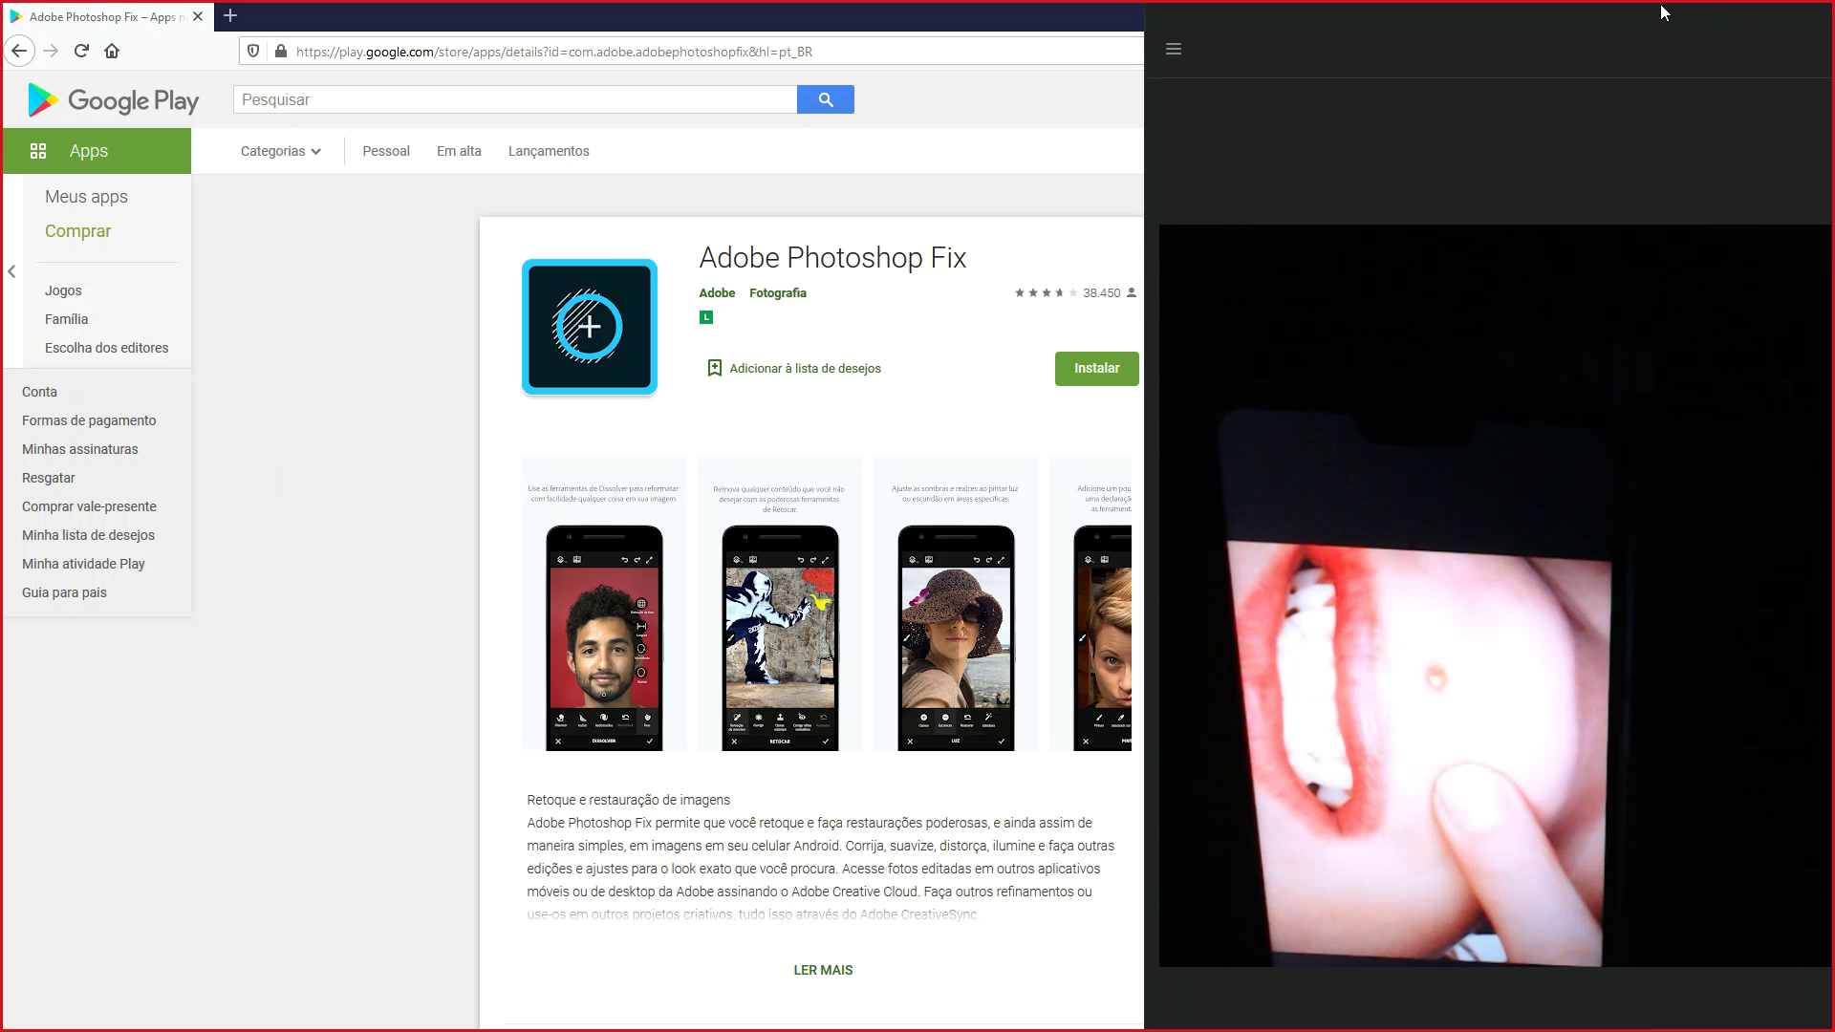